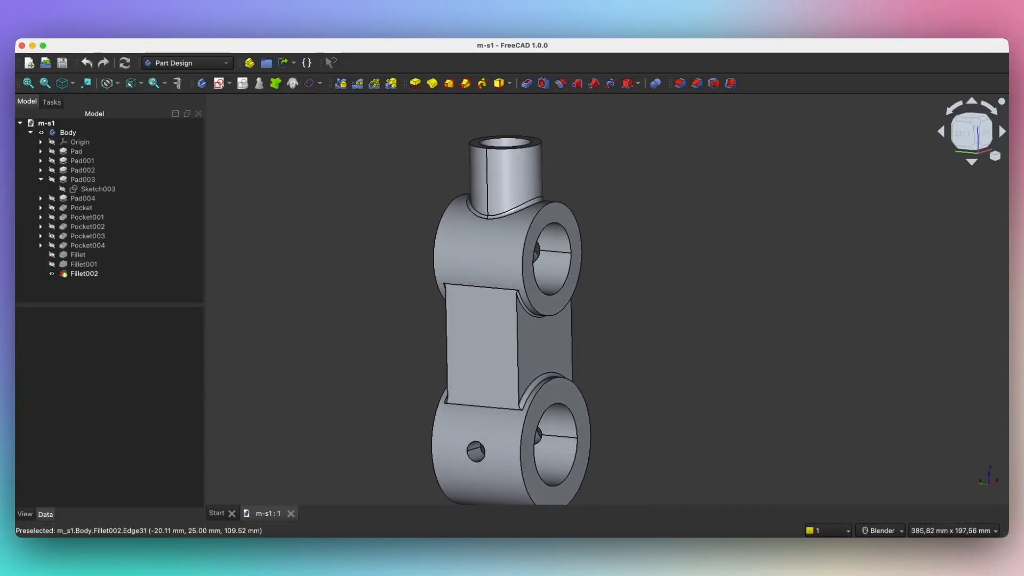
Step: Create a new Parametric Part document from the Start page and begin a sketch in its Body
middle_click_drag(529, 295, 639, 297)
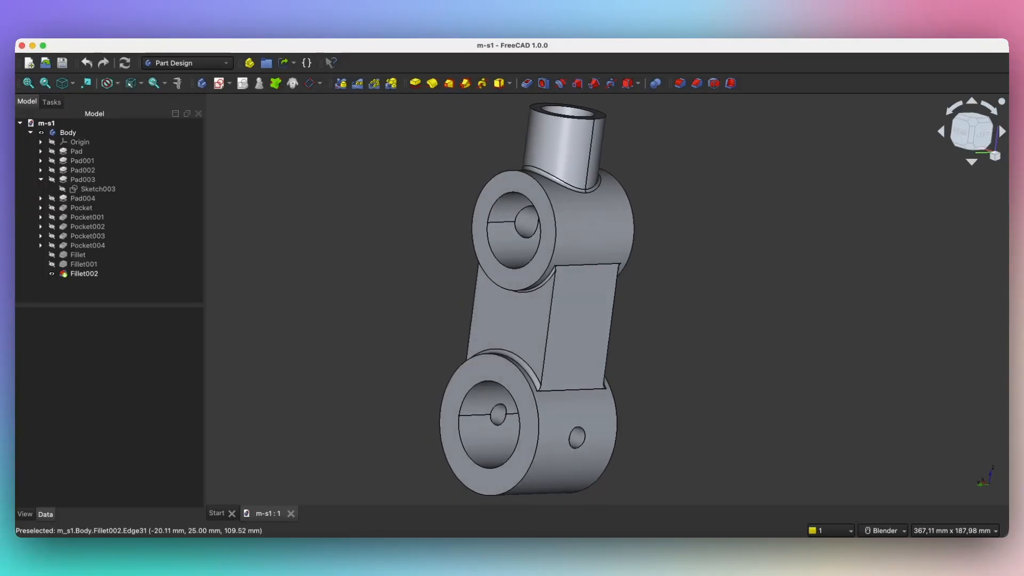
middle_click_drag(555, 301, 619, 297)
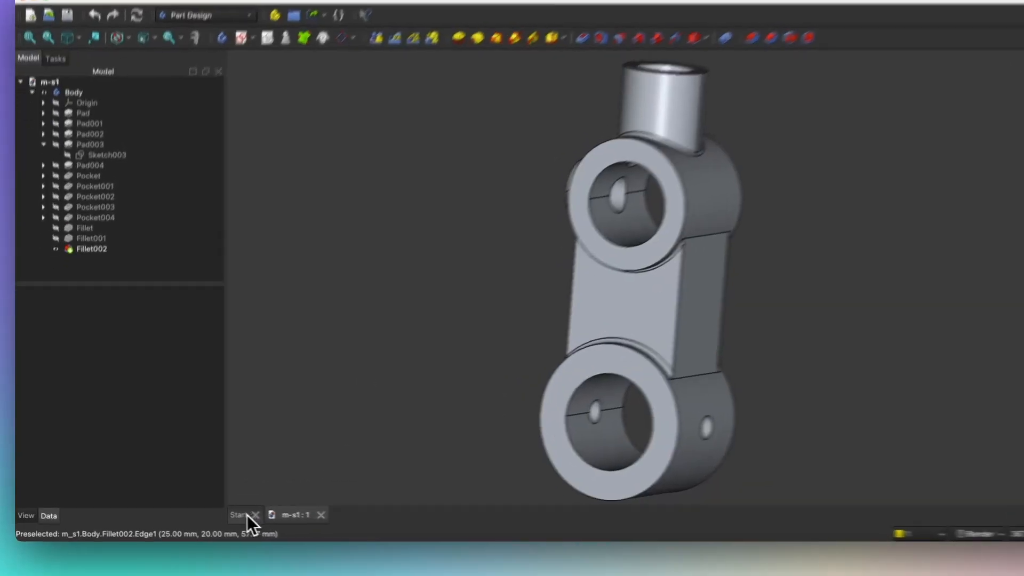
left_click(218, 514)
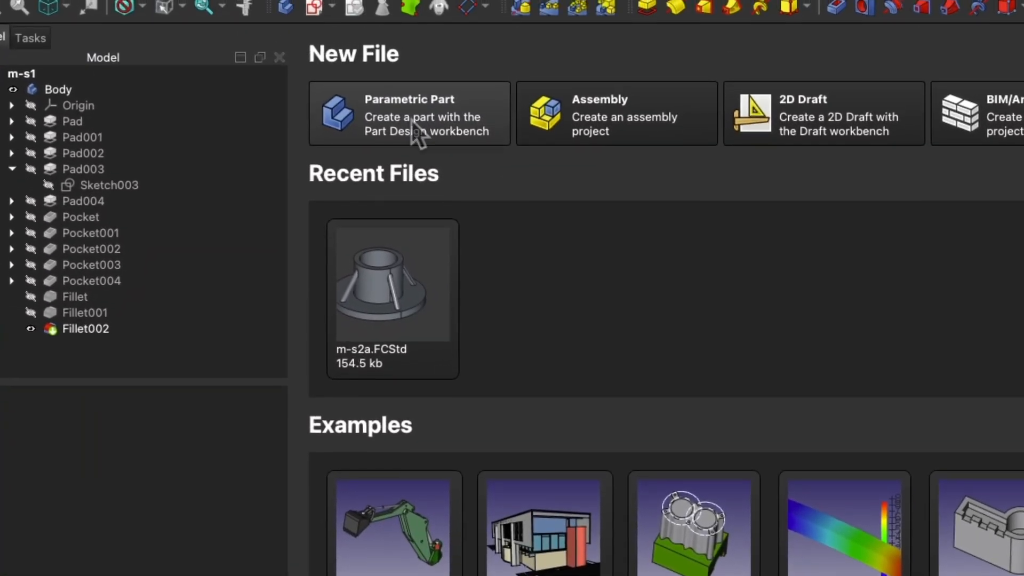
left_click(406, 120)
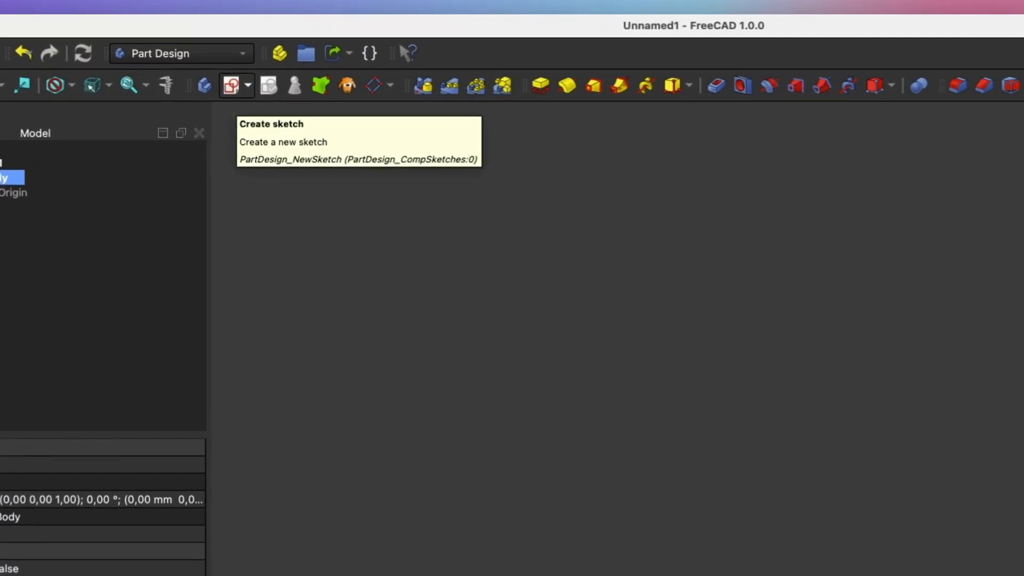
left_click(231, 85)
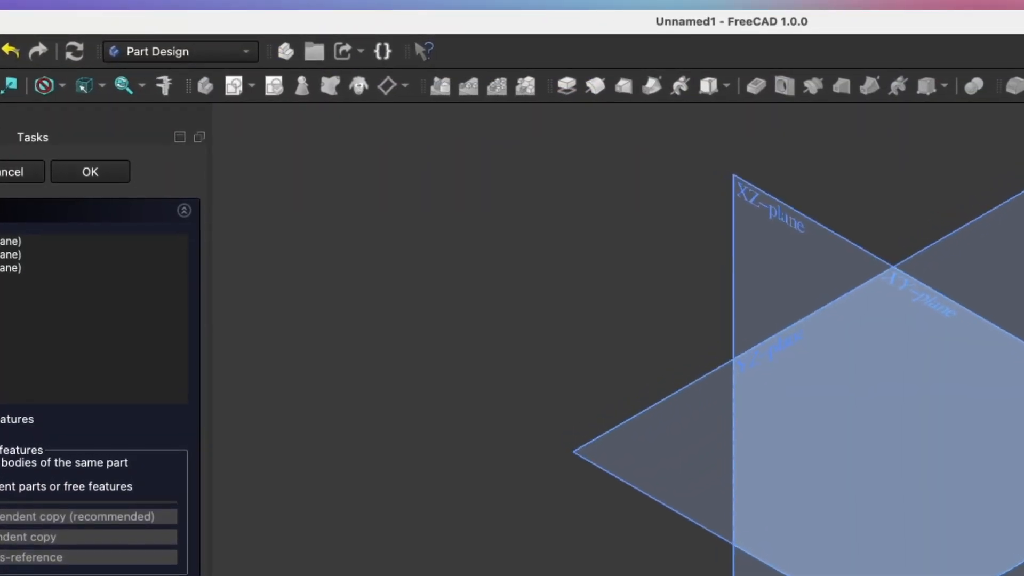
Step: Place the new sketch on the Body's XY-plane
middle_click_drag(567, 335, 571, 362)
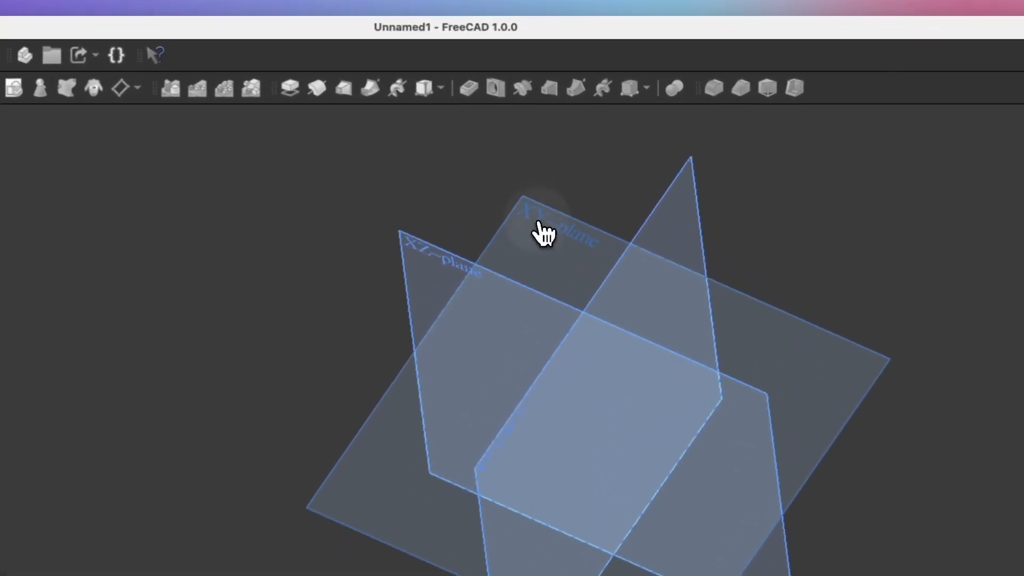
left_click(543, 234)
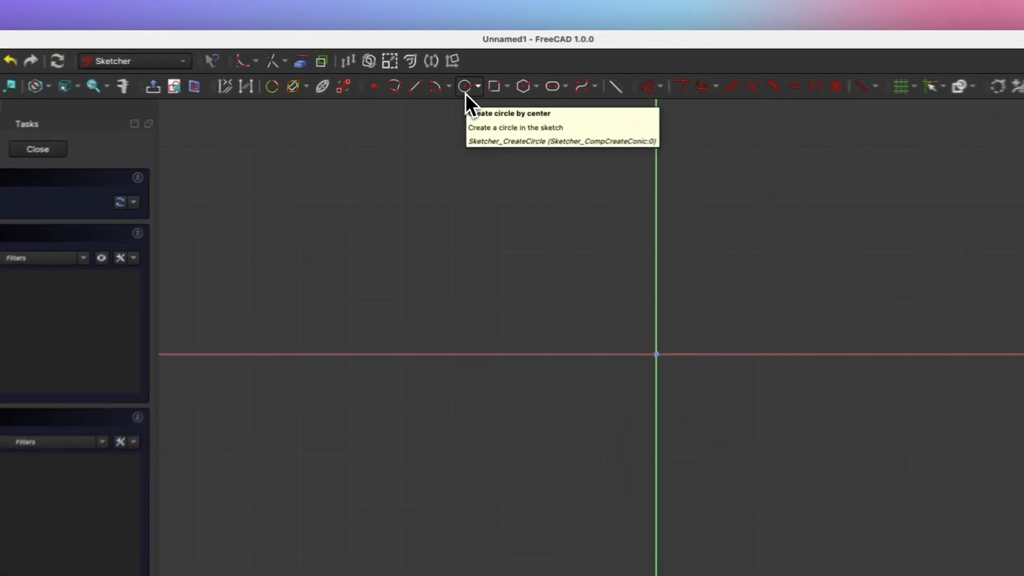
Step: Draw a 50 mm diameter circle centred on the origin and close the sketch
left_click(465, 87)
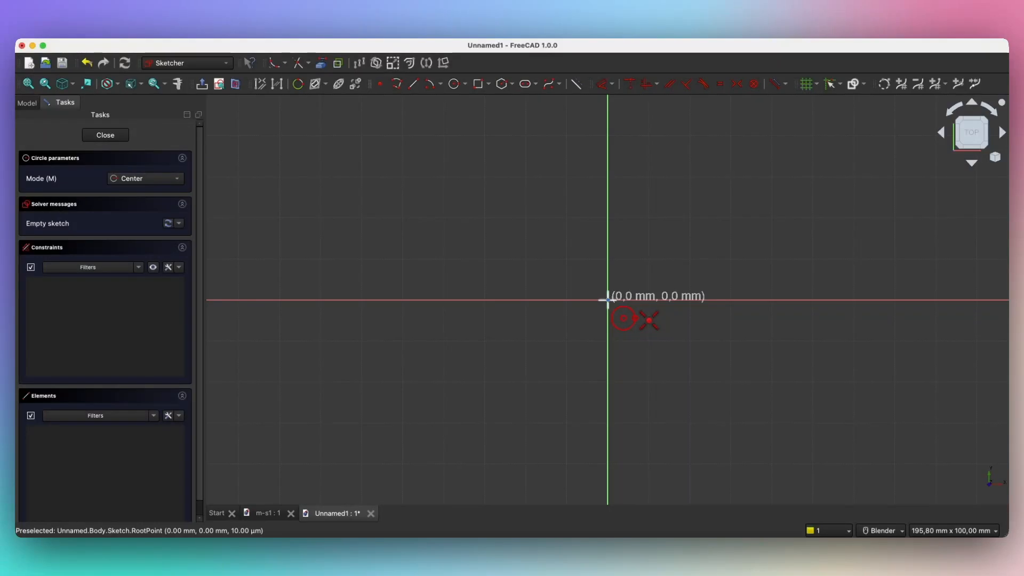
left_click(607, 300)
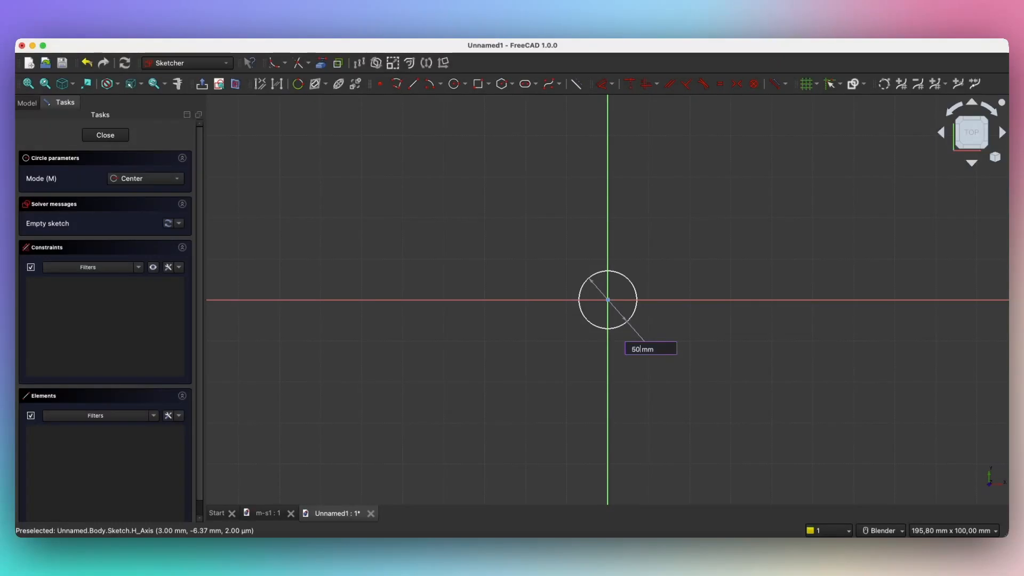
key("Return")
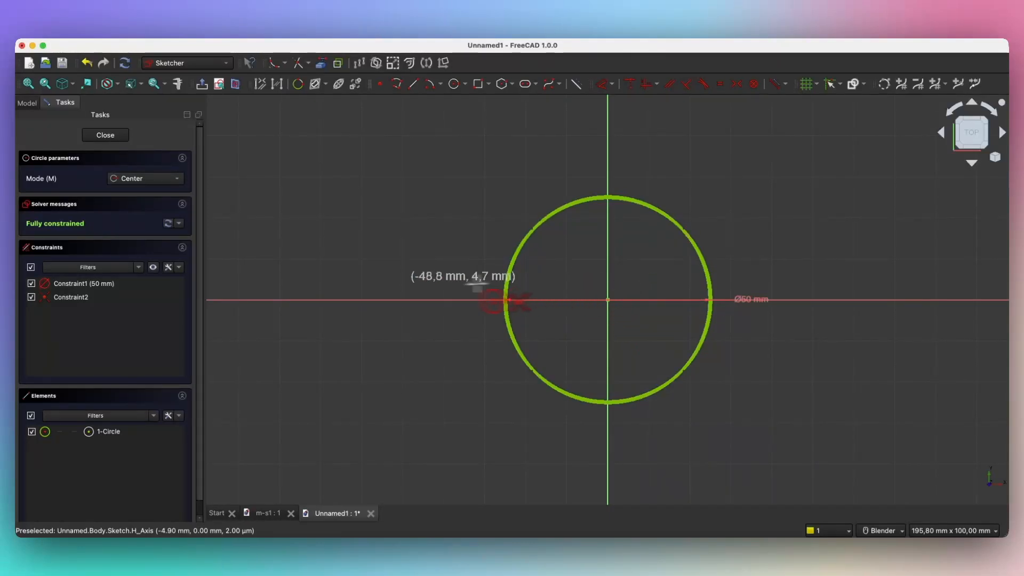
left_click(109, 137)
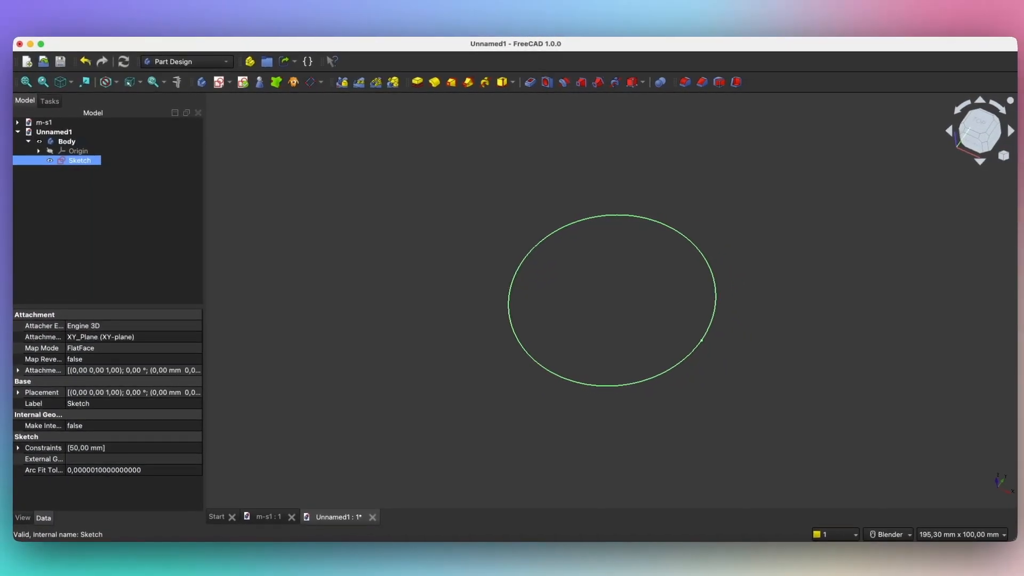
left_click(415, 85)
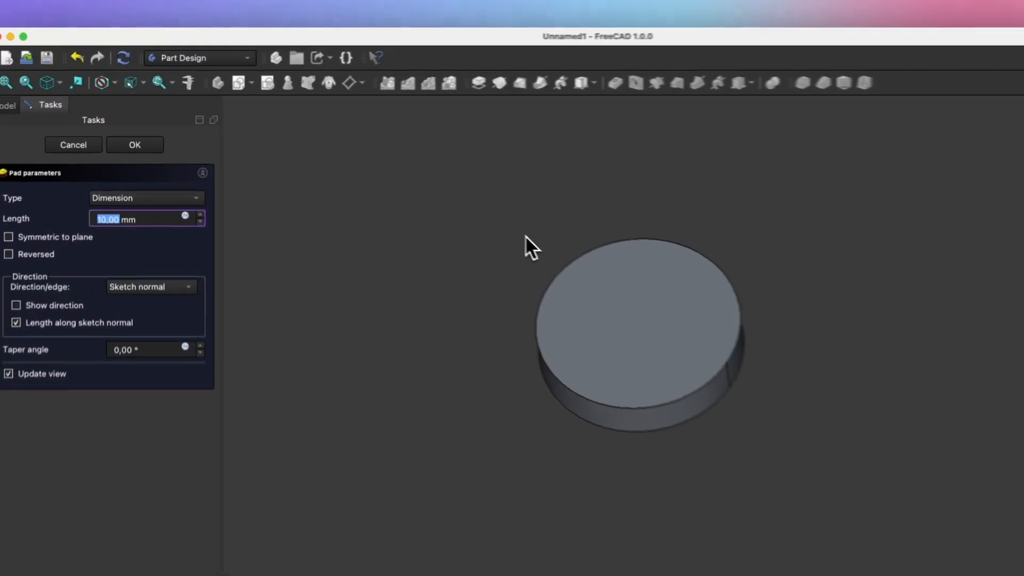
left_click(65, 154)
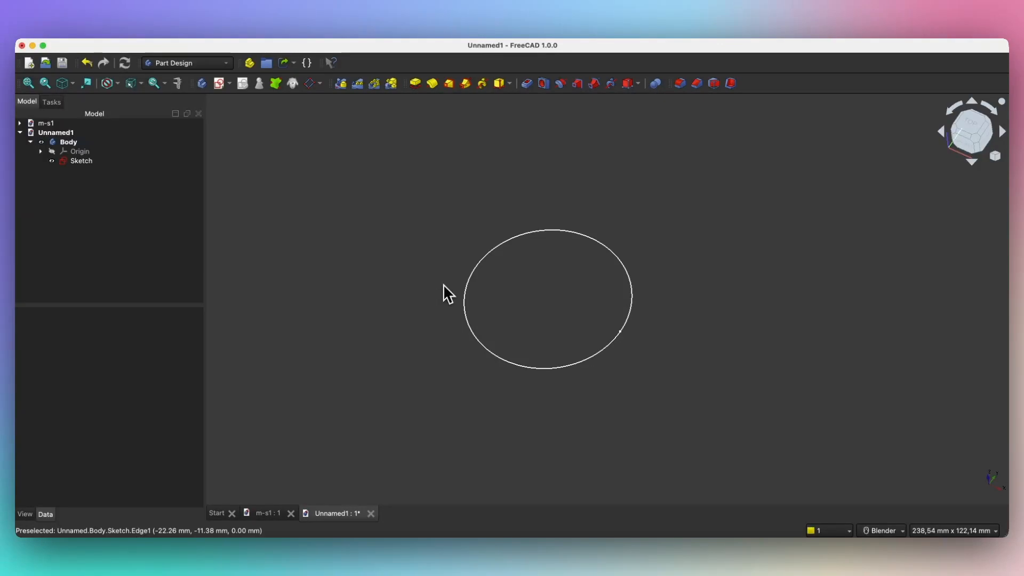
left_click(83, 161)
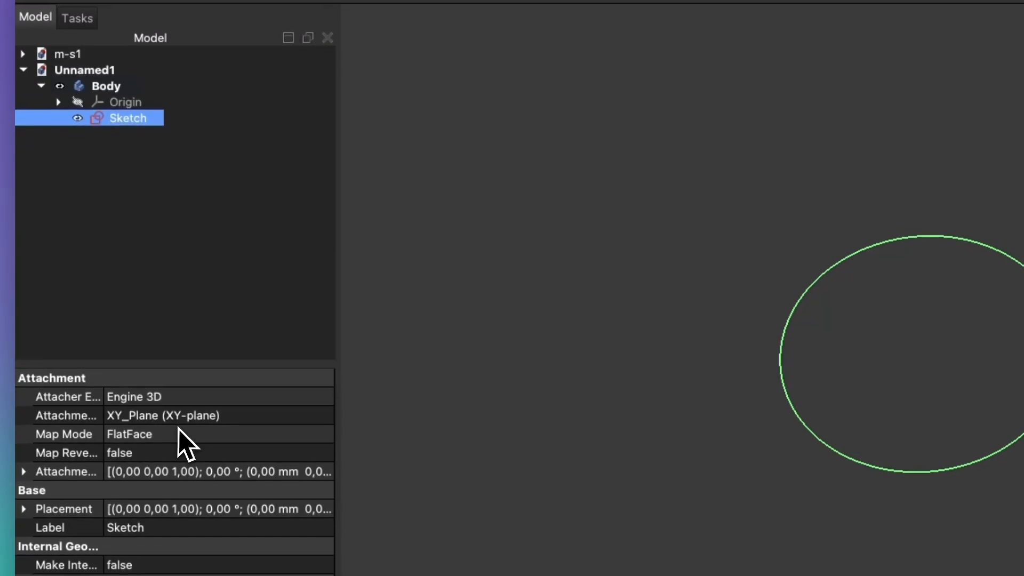
Step: Change the circle sketch's Attachment so its only support is the XZ-plane
left_click(176, 419)
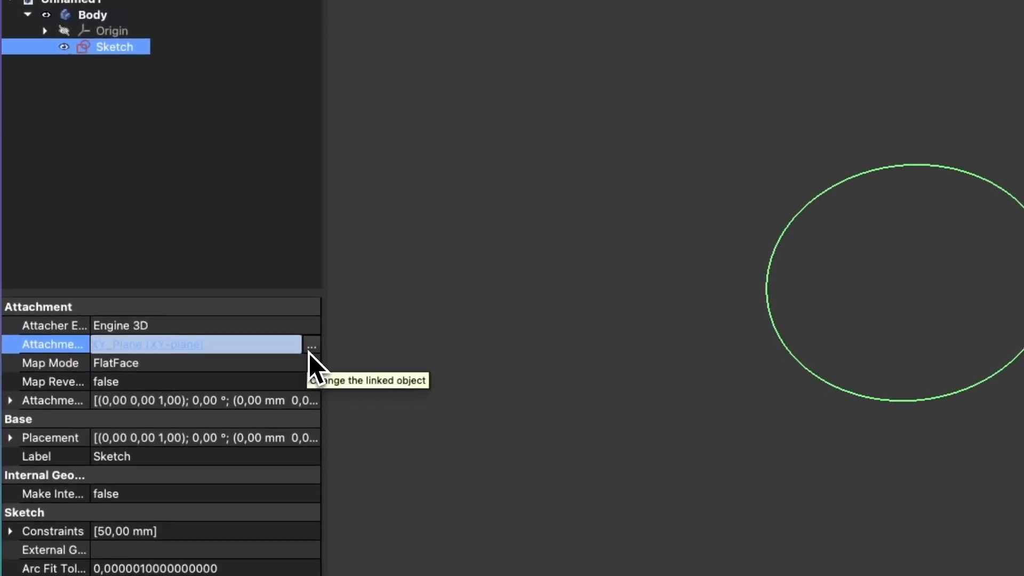
left_click(312, 346)
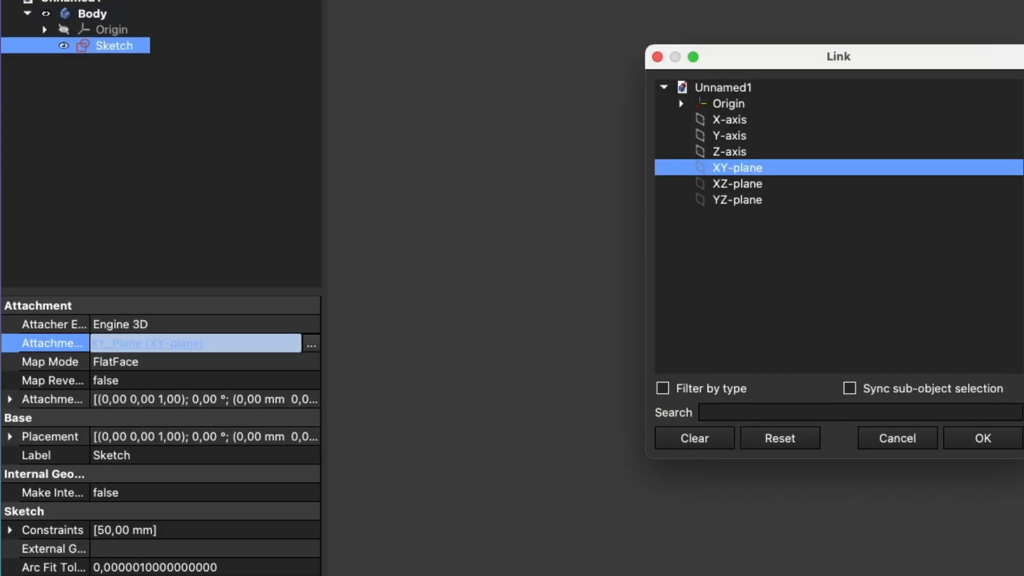
left_click(763, 200)
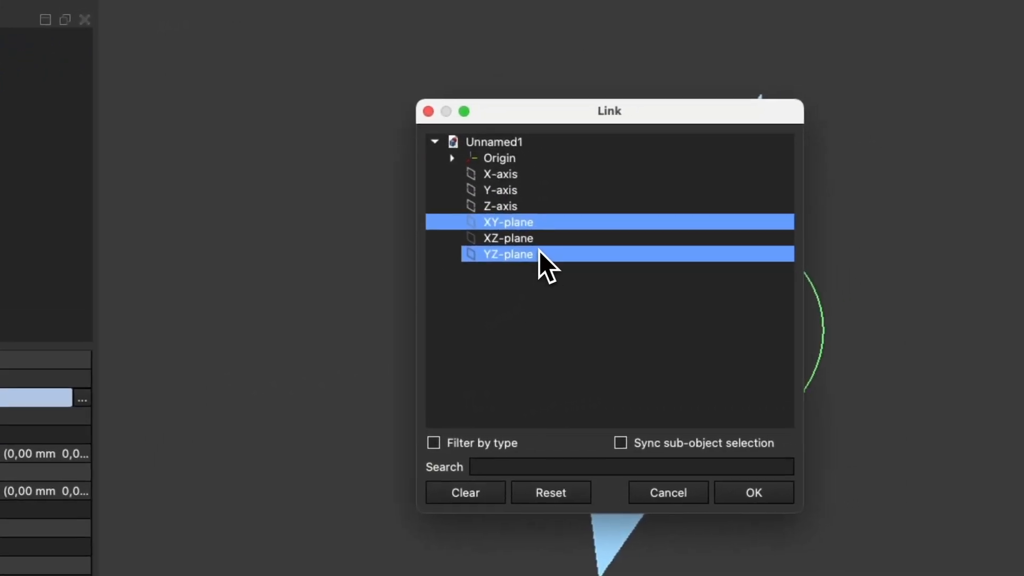
left_click(506, 248)
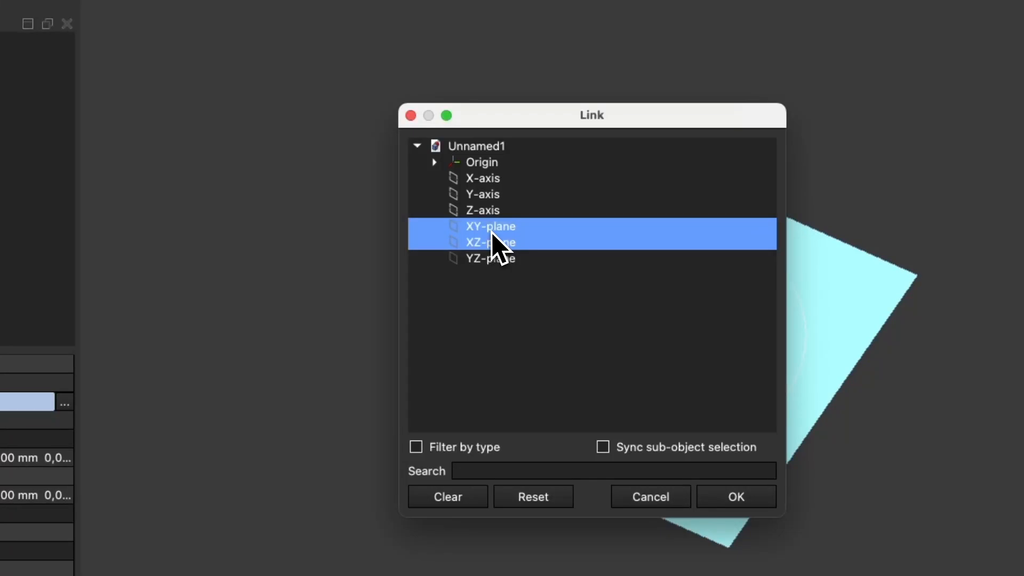
left_click(491, 231, "super")
left_click(494, 259, "super")
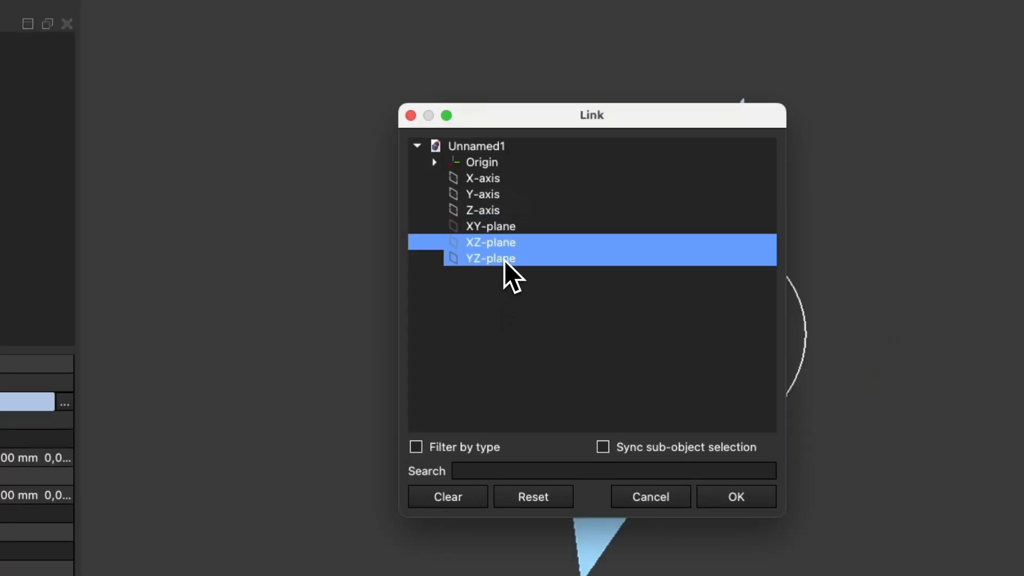
left_click(501, 242)
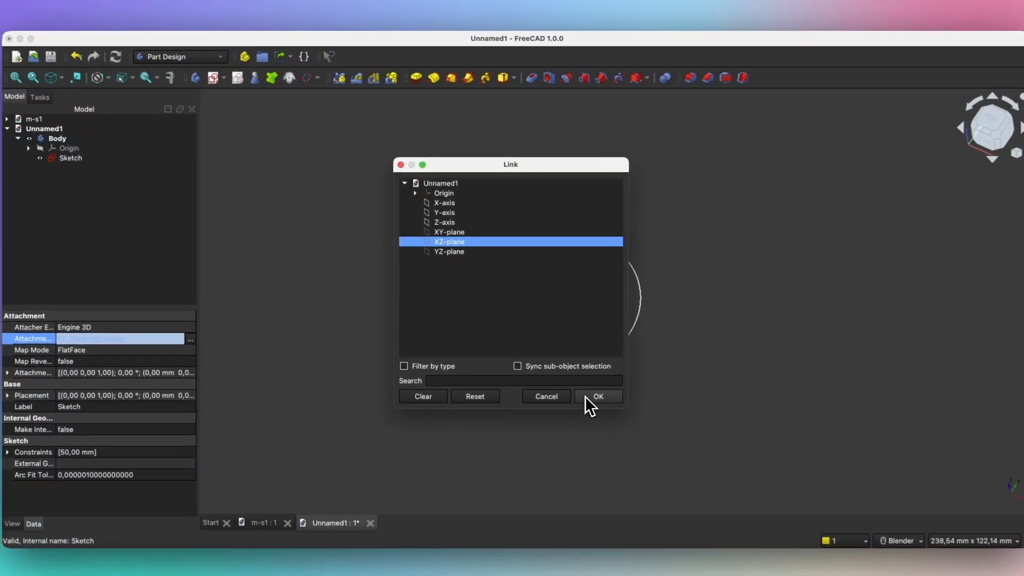
left_click(592, 394)
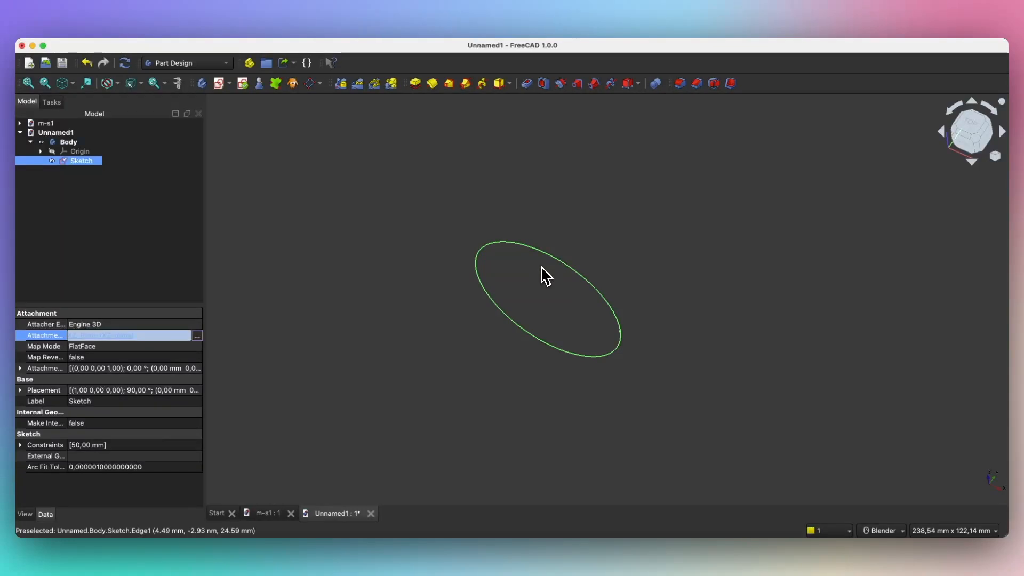
left_click(539, 257)
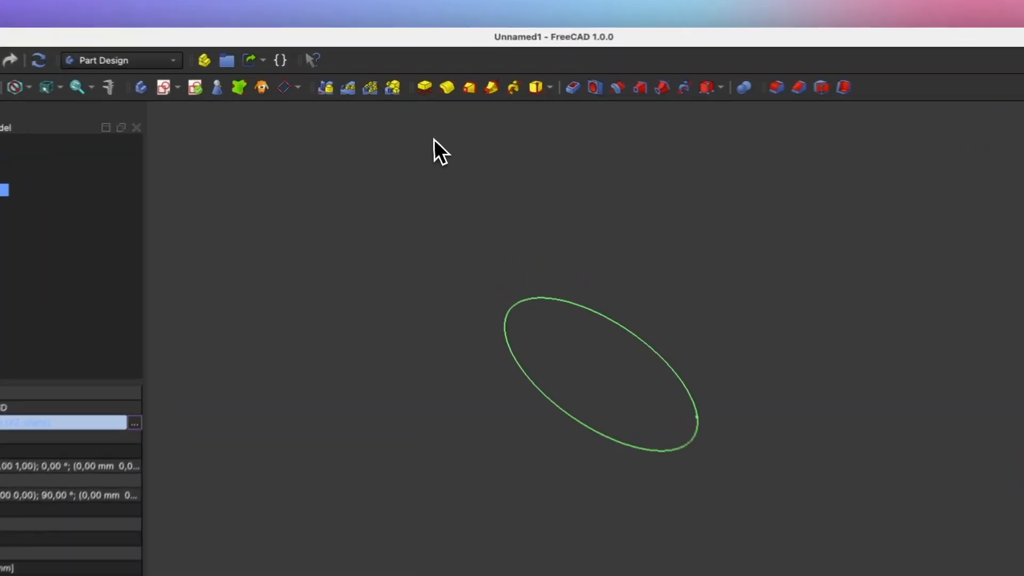
Step: Pad the circle 50 mm, symmetric to plane, into a cylinder
left_click(425, 87)
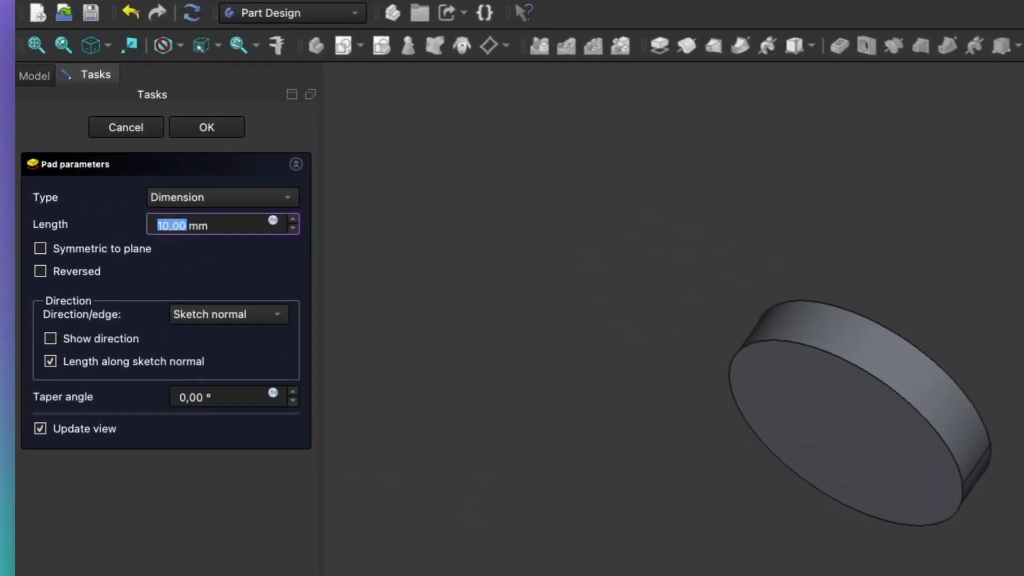
left_click(159, 224)
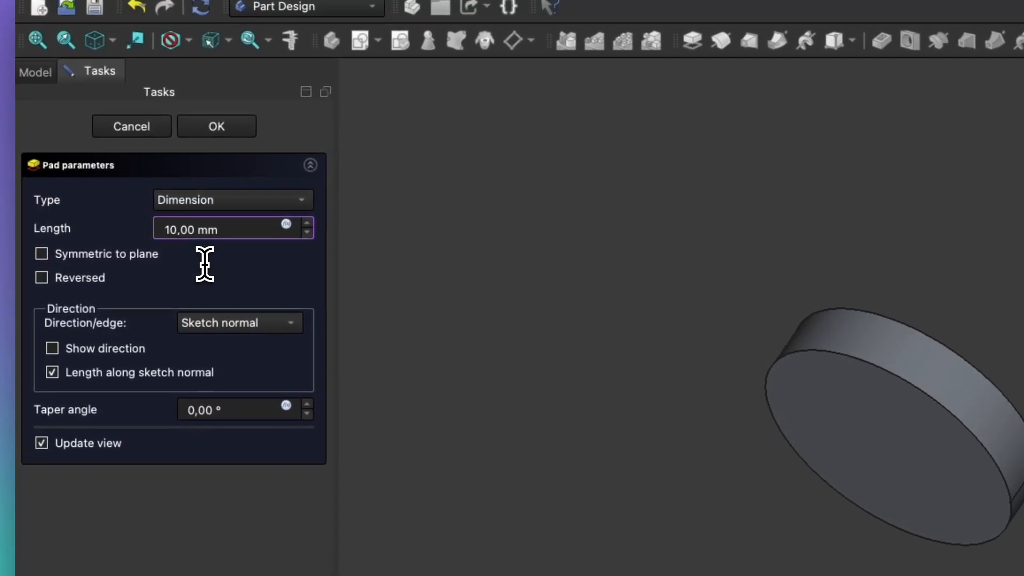
key("BackSpace")
type("5")
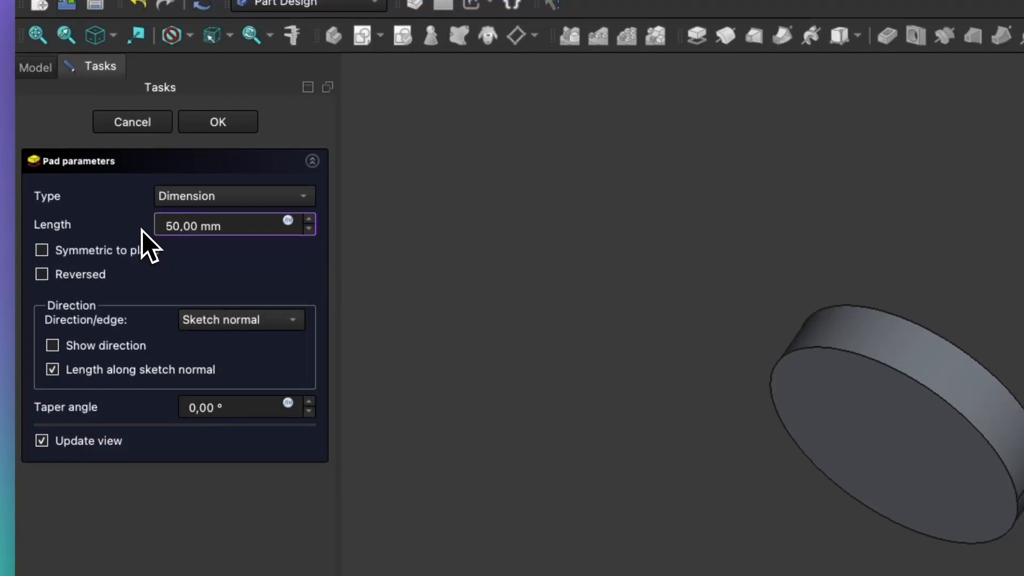
key("Tab")
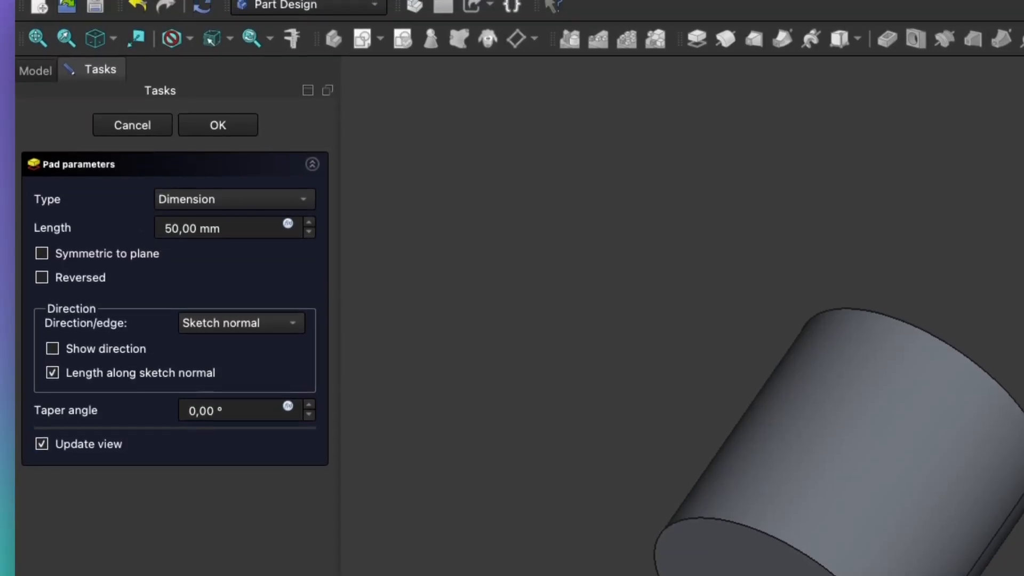
left_click(132, 256)
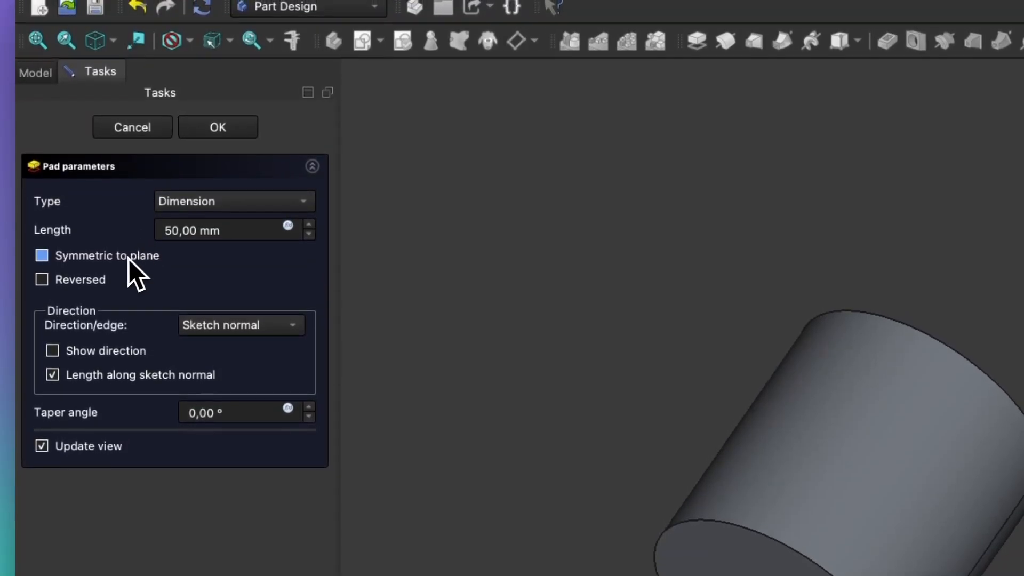
left_click(89, 264)
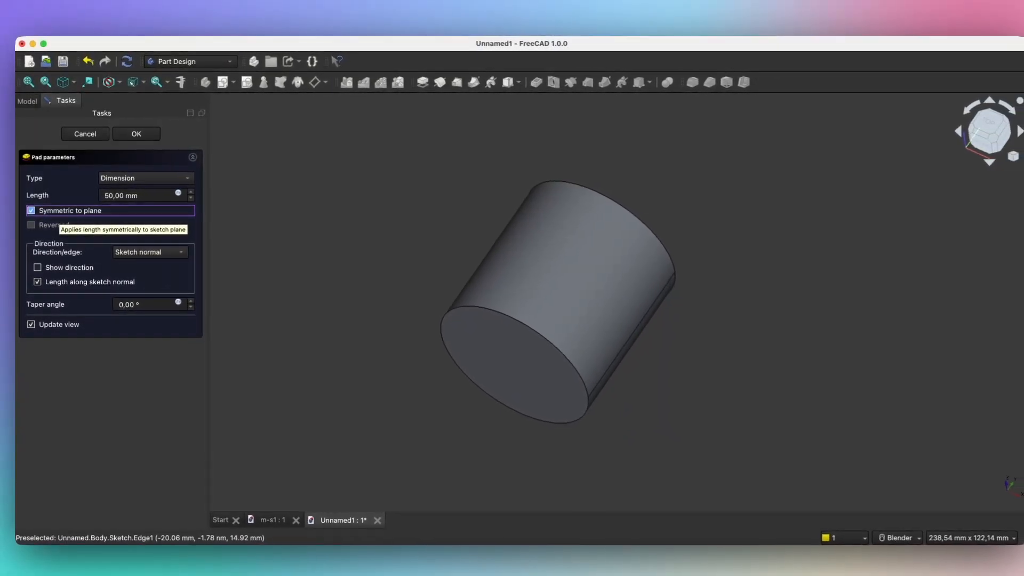
left_click(134, 137)
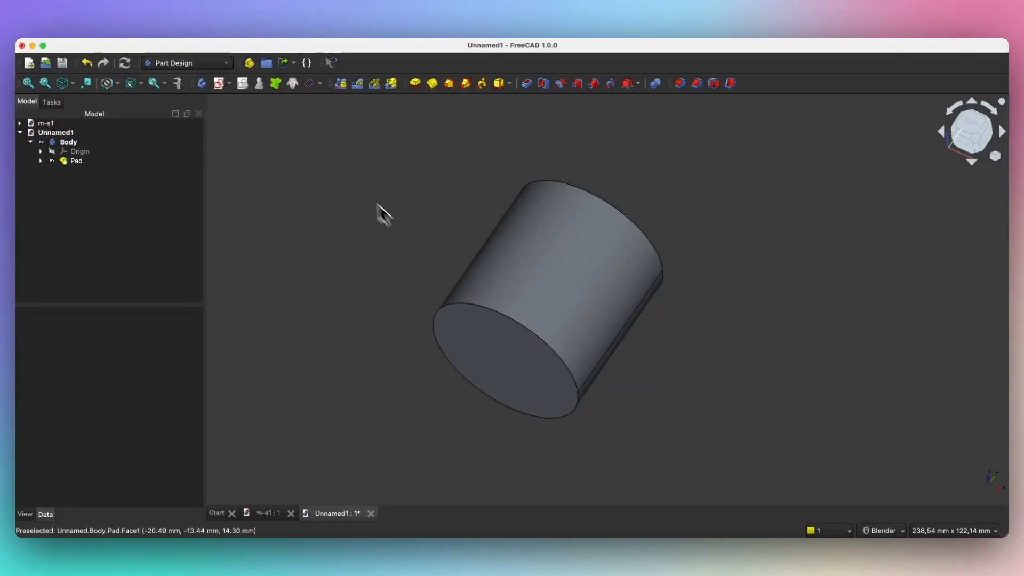
left_click(219, 84)
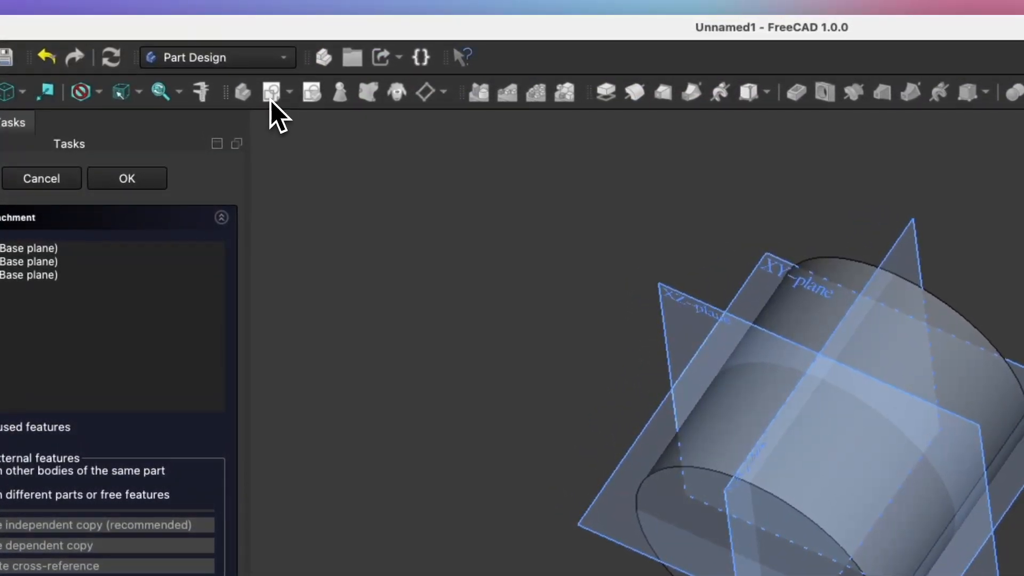
Step: Place the second sketch on the XZ-plane
middle_click_drag(645, 339, 655, 297)
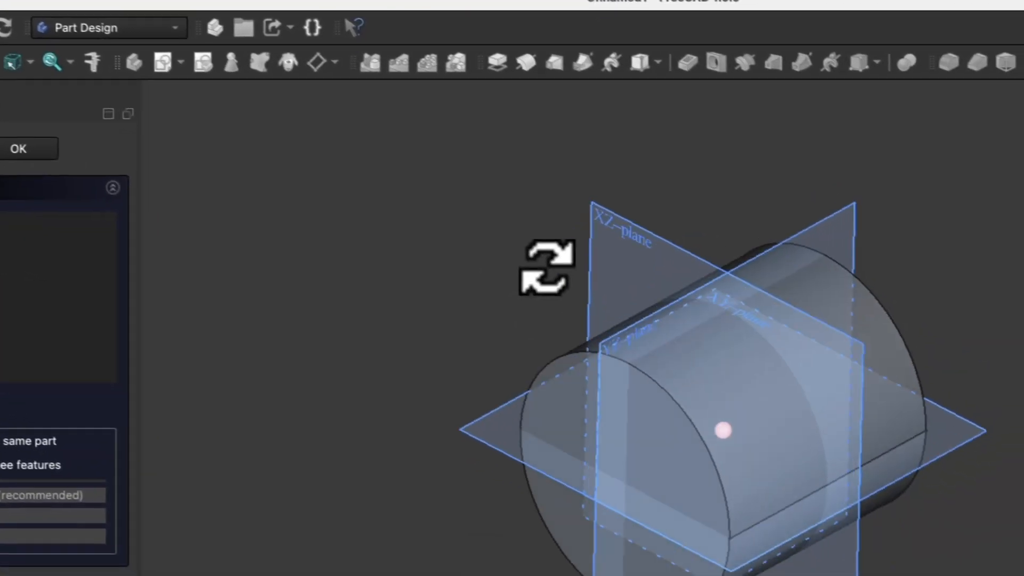
middle_click_drag(548, 268, 564, 267)
left_click(618, 225)
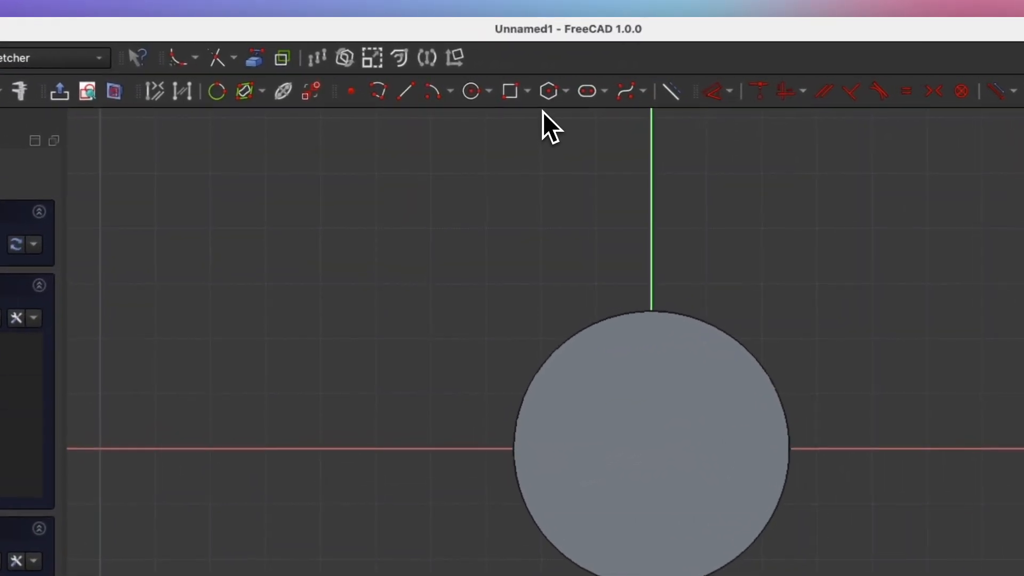
Step: Draw a 30 × 50 mm centred rectangle with its centre on the vertical axis
left_click(532, 96)
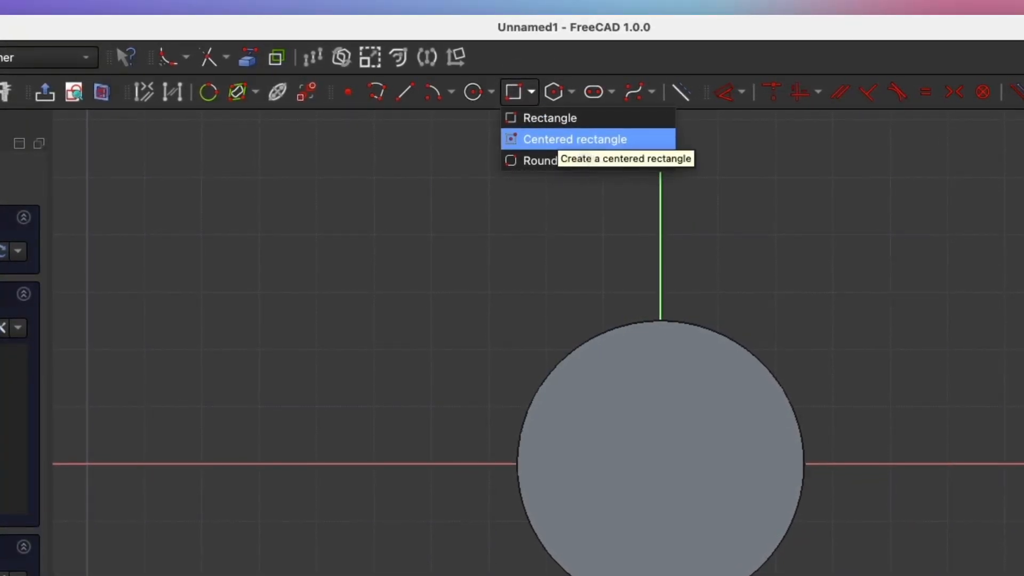
left_click(581, 143)
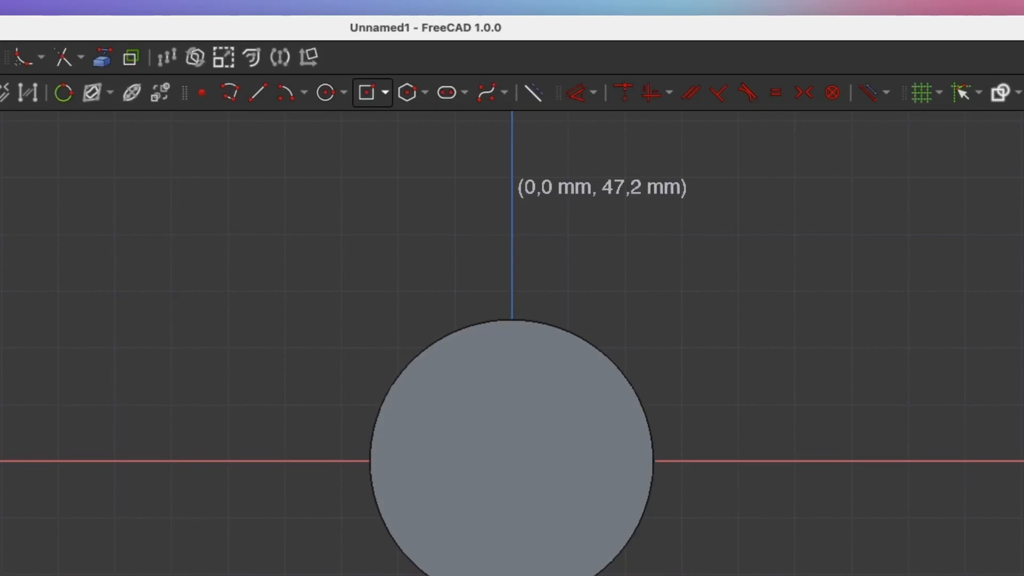
left_click(512, 194)
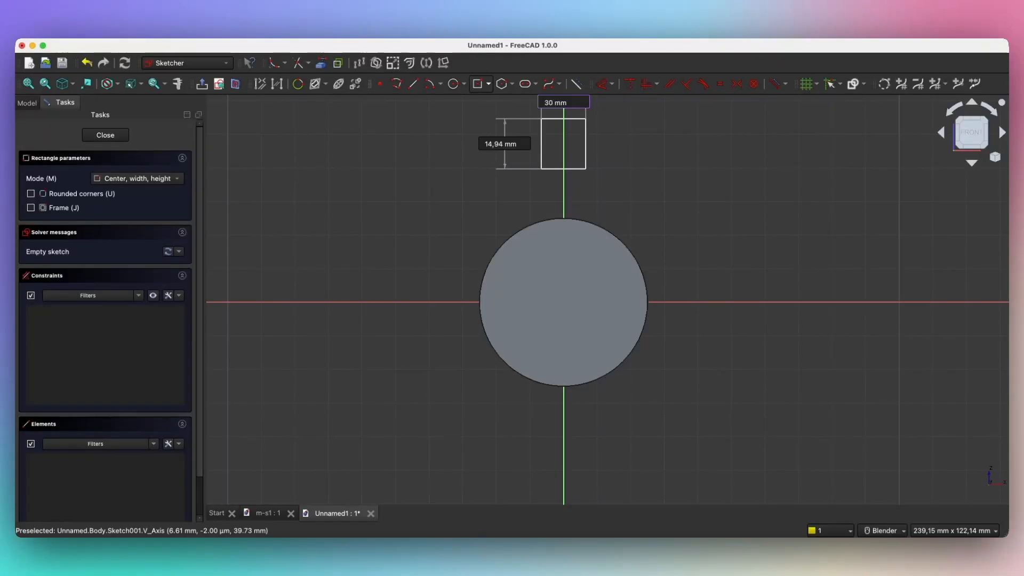
key("Return")
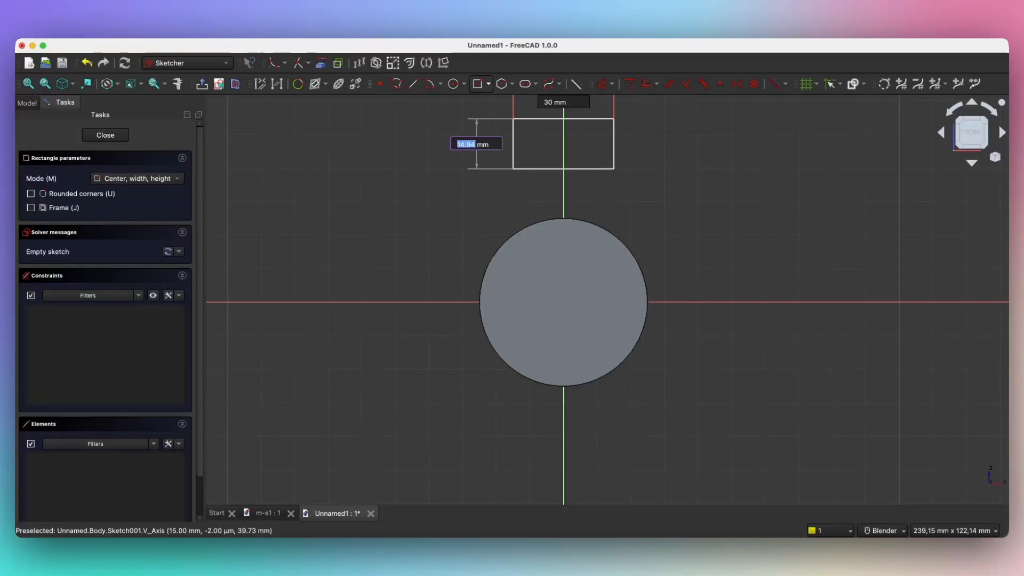
key("Return")
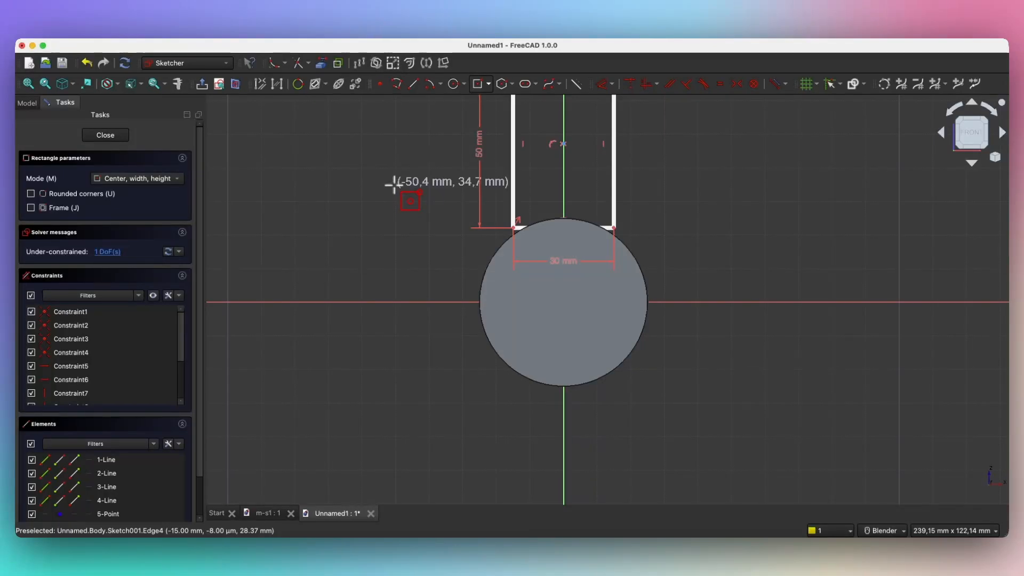
right_click(412, 187)
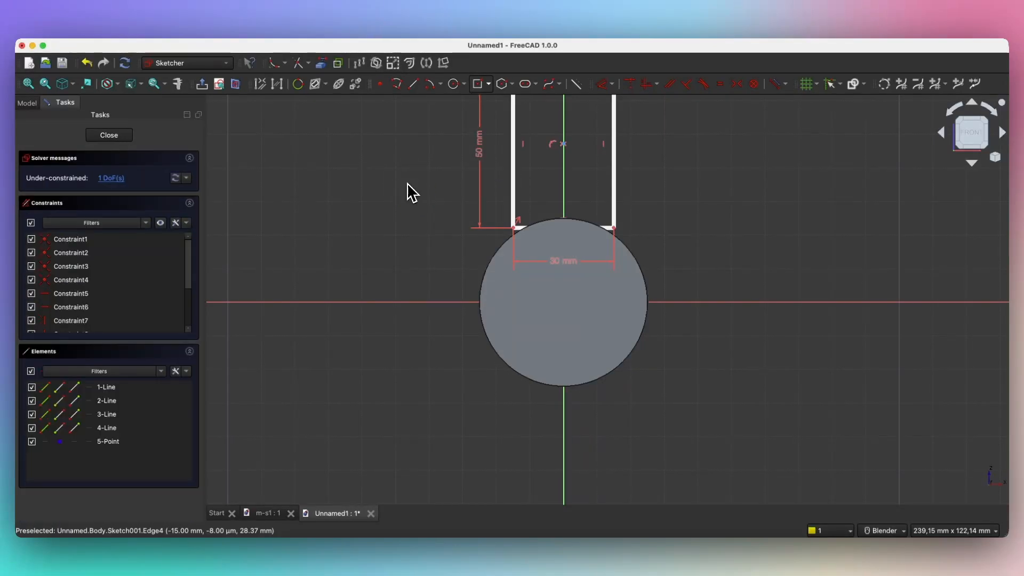
Step: Drag the rectangle's centre down the axis so it sits on the circle
scroll(410, 235, "down", 1)
scroll(412, 235, "down", 1)
scroll(478, 116, "up", 3)
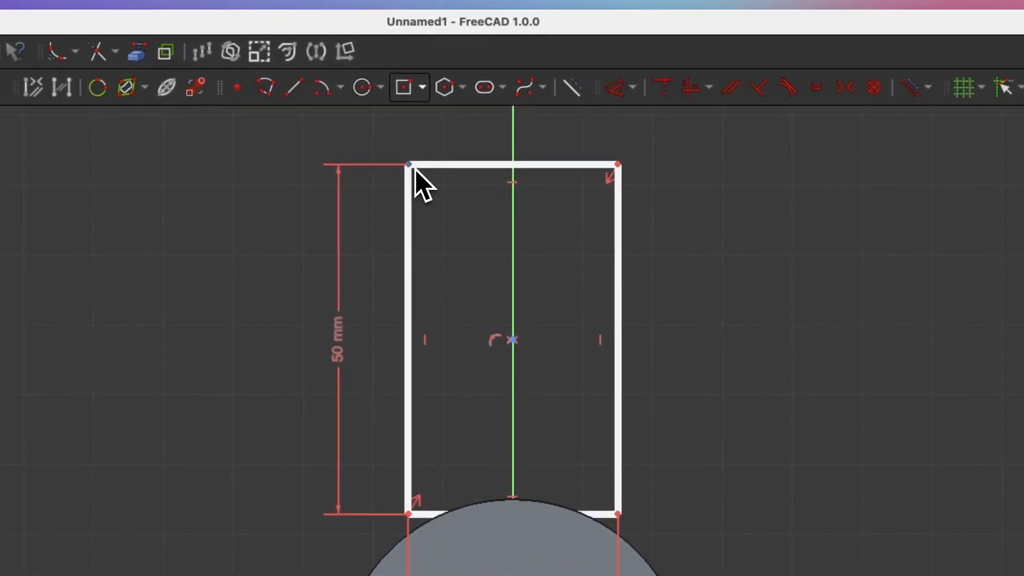
mouse_move(415, 168)
left_mouse_down()
mouse_move(453, 224)
mouse_move(446, 181)
left_mouse_up()
left_click(513, 289)
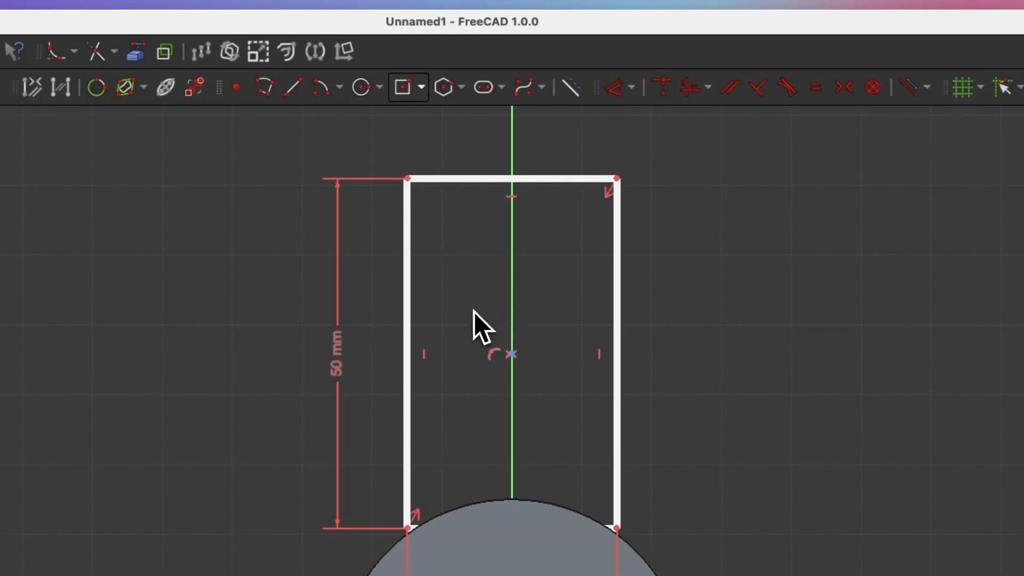
mouse_move(508, 353)
left_mouse_down()
mouse_move(524, 366)
mouse_move(571, 361)
mouse_move(522, 350)
left_mouse_up()
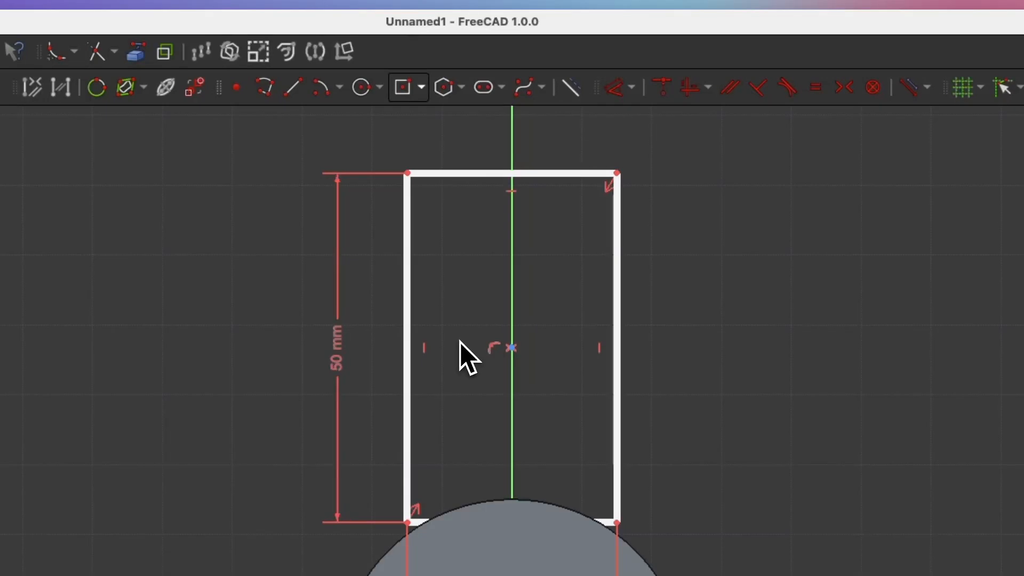
left_click_drag(511, 349, 494, 323)
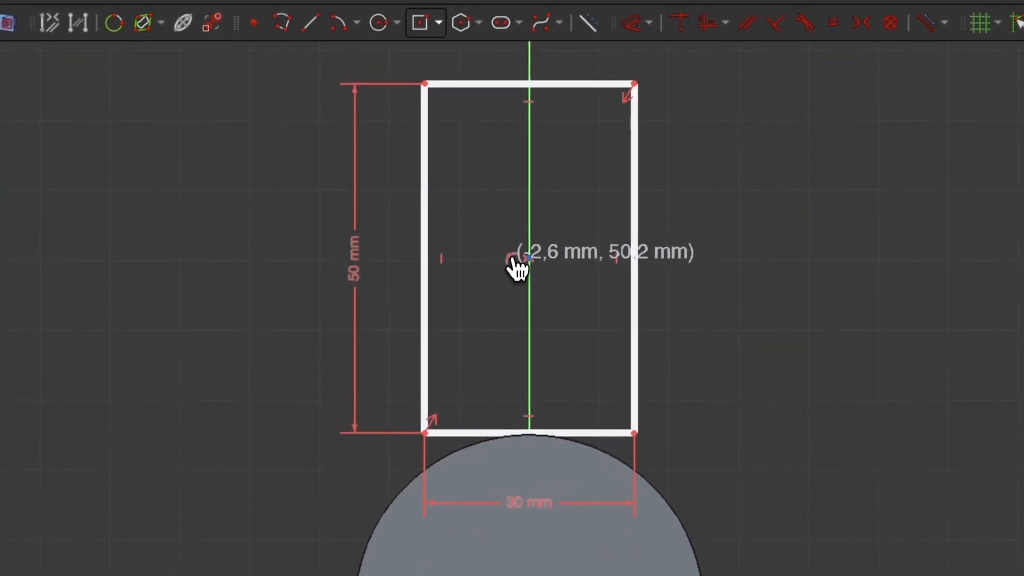
left_click_drag(512, 257, 510, 259)
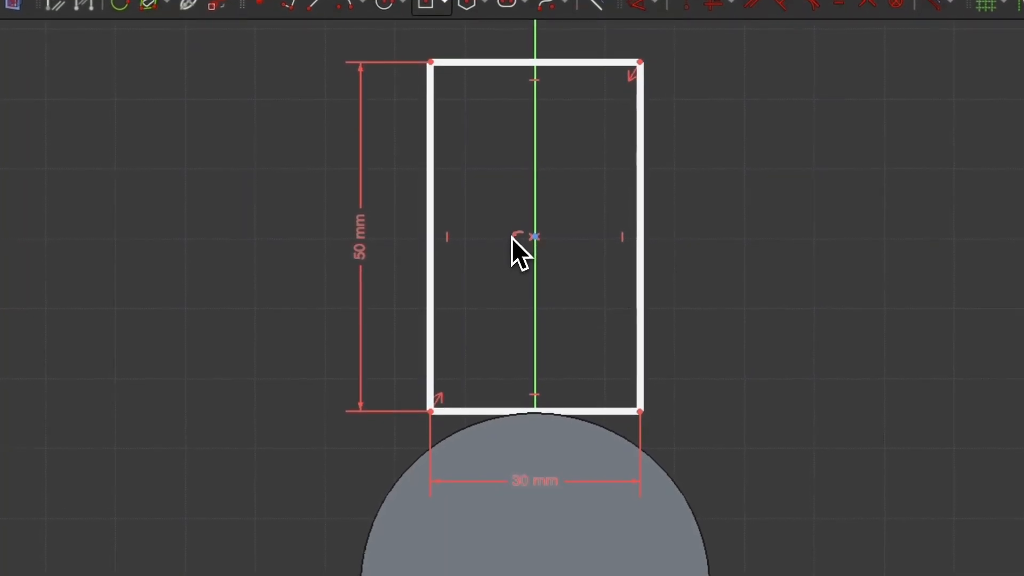
mouse_move(535, 237)
left_mouse_down()
mouse_move(536, 285)
mouse_move(532, 249)
left_mouse_up()
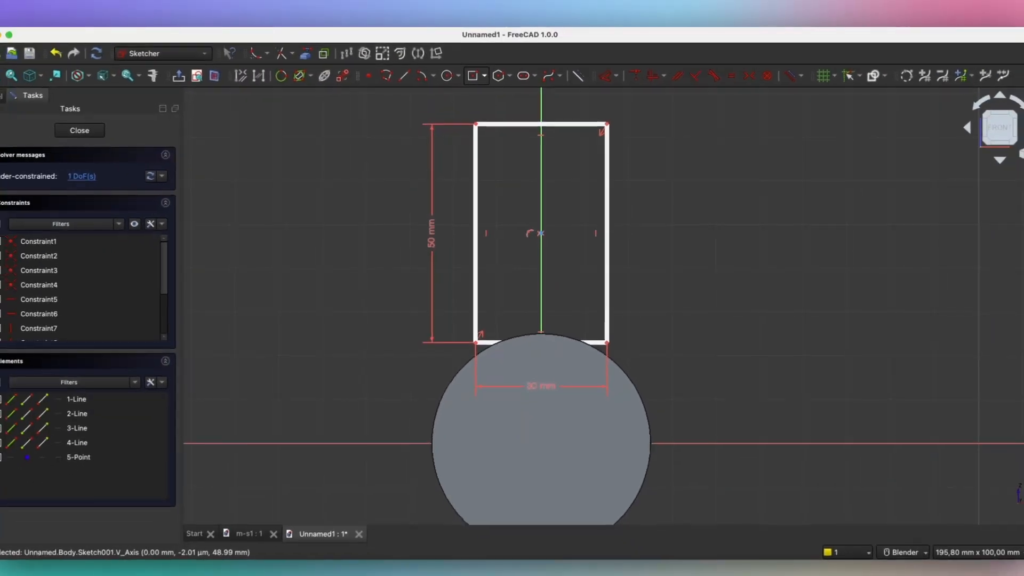
left_click(538, 249)
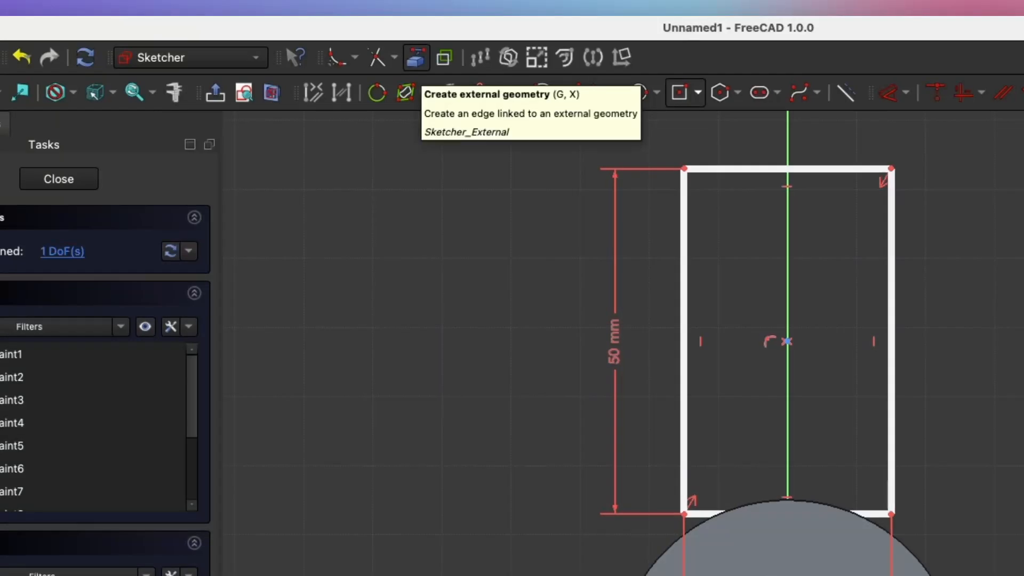
Step: Project the cylinder's circular edge into the sketch, then select the rectangle's bottom-left corner and that circle
left_click(420, 60)
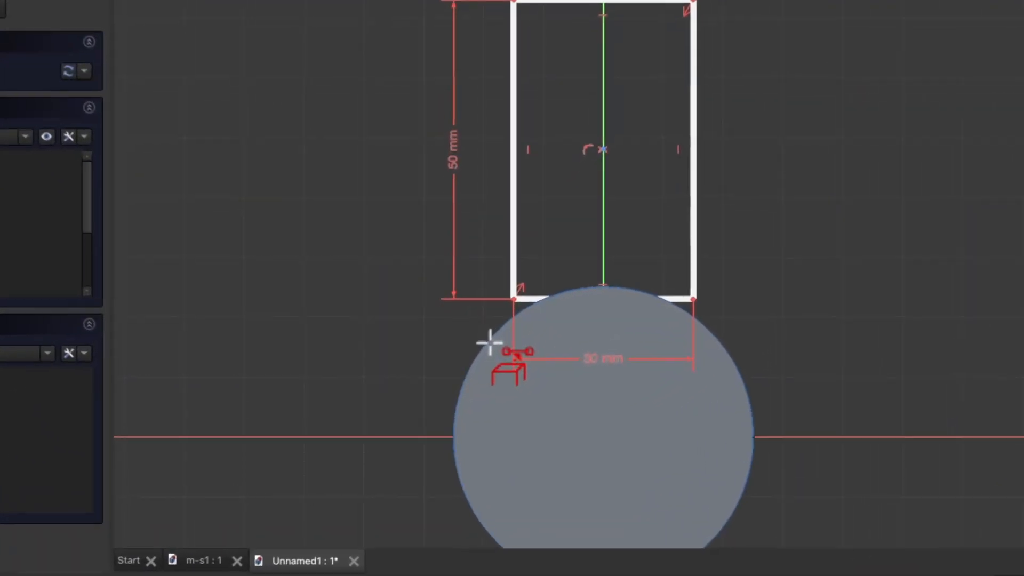
left_click(494, 336)
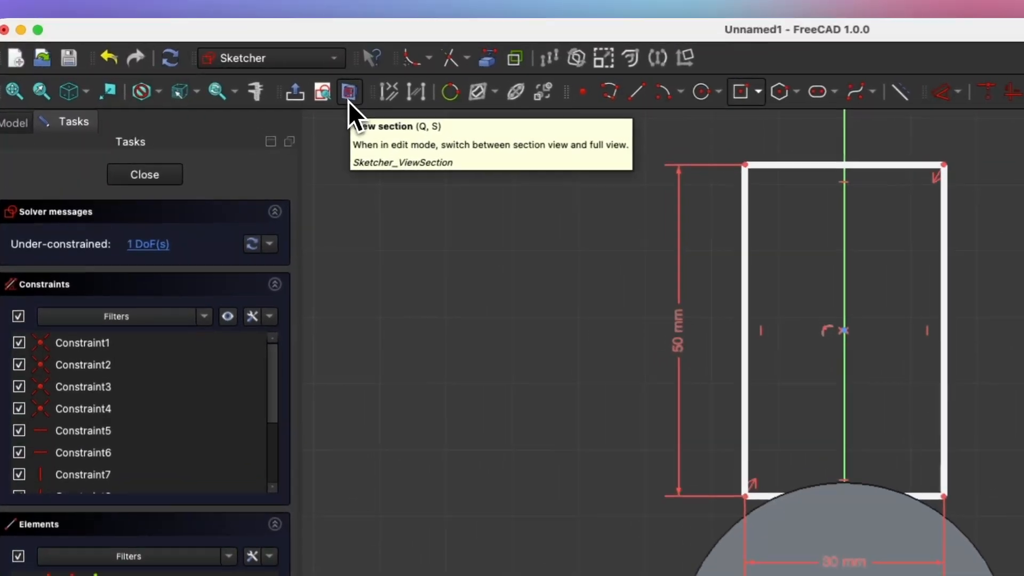
left_click(337, 97)
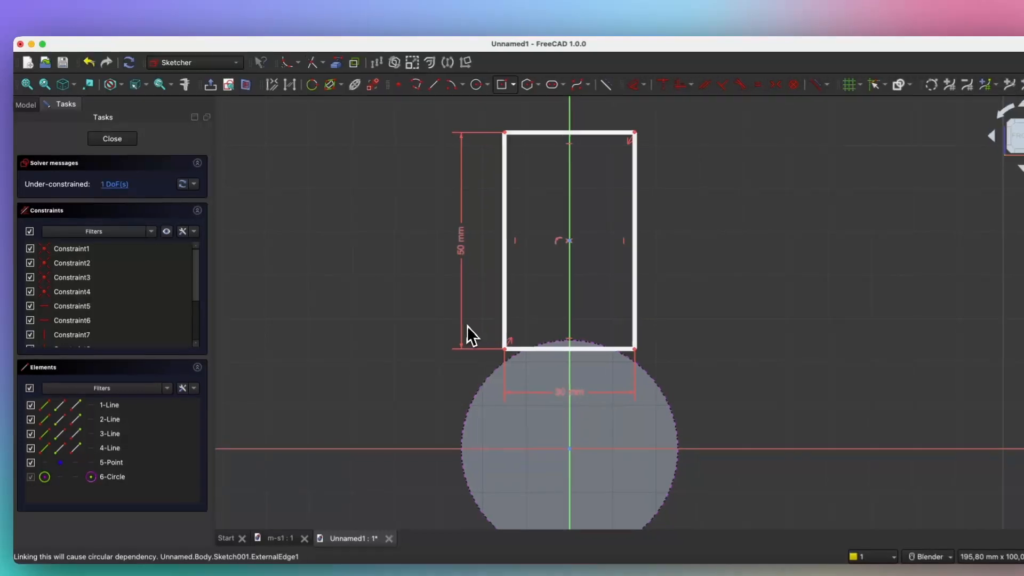
left_click(541, 363)
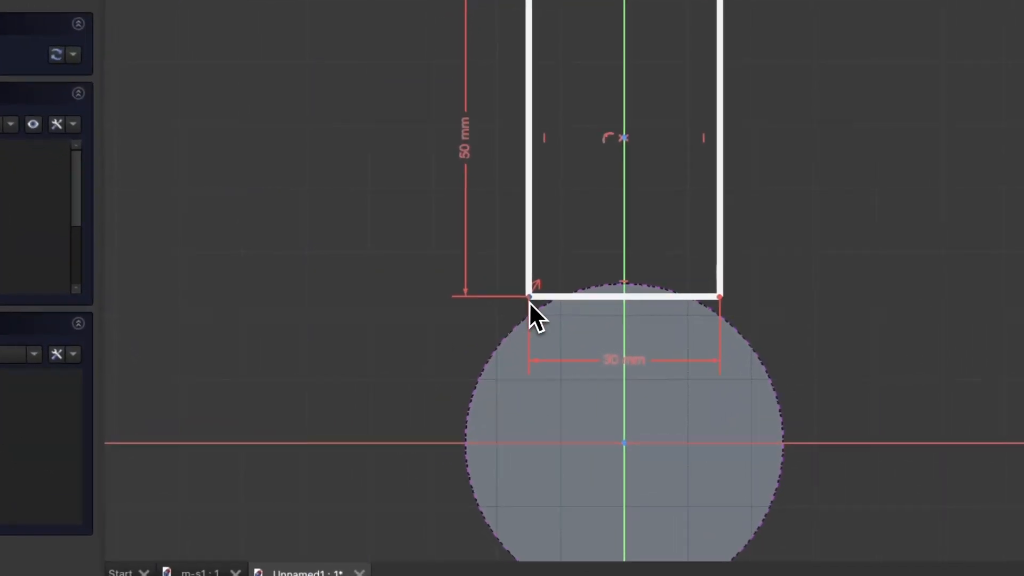
left_click(519, 304)
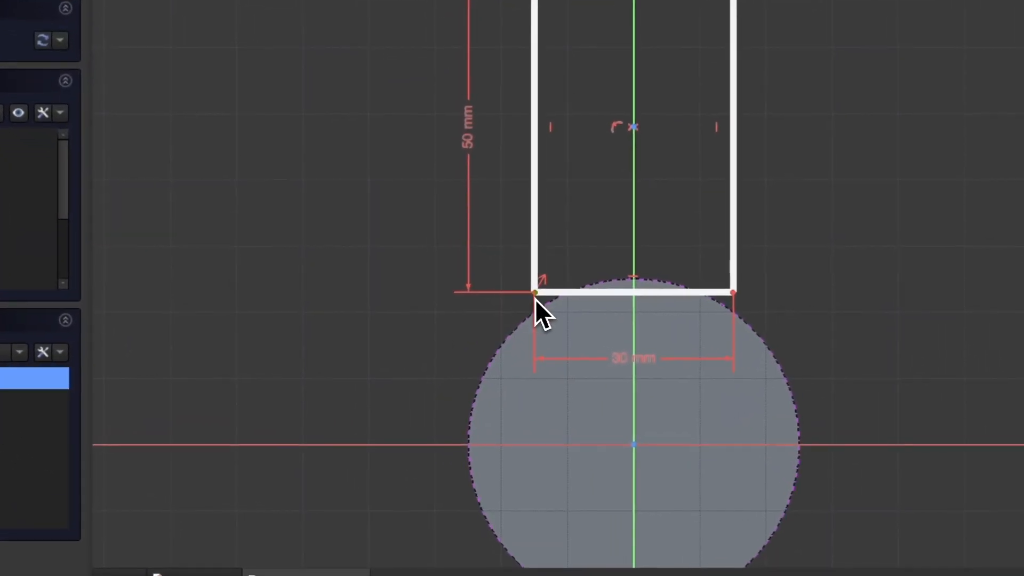
left_click(505, 349)
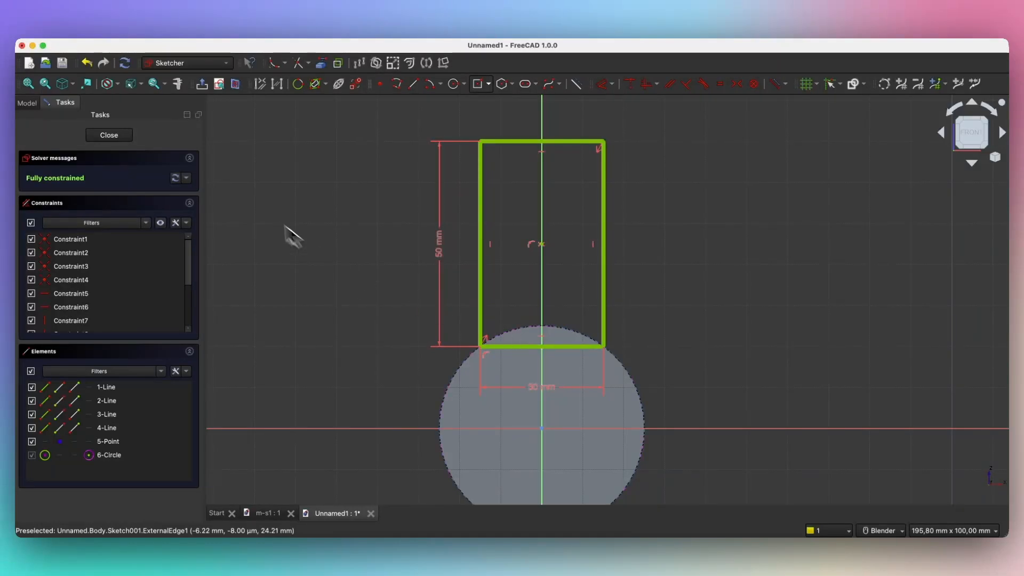
Step: Close the sketch and pad the rectangle 30 mm, symmetric to plane, as Pad001
left_click(128, 140)
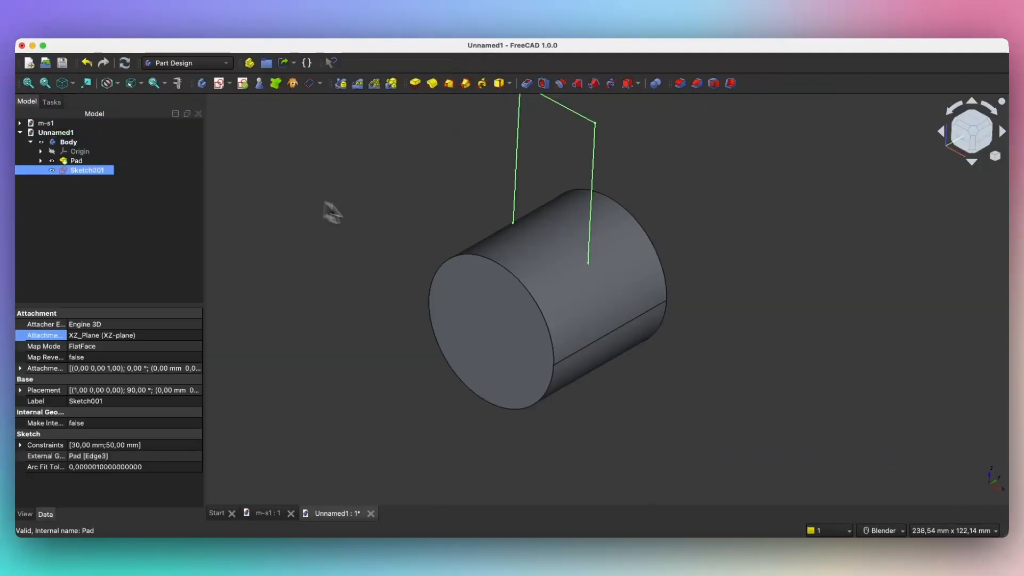
scroll(488, 351, "down", 2)
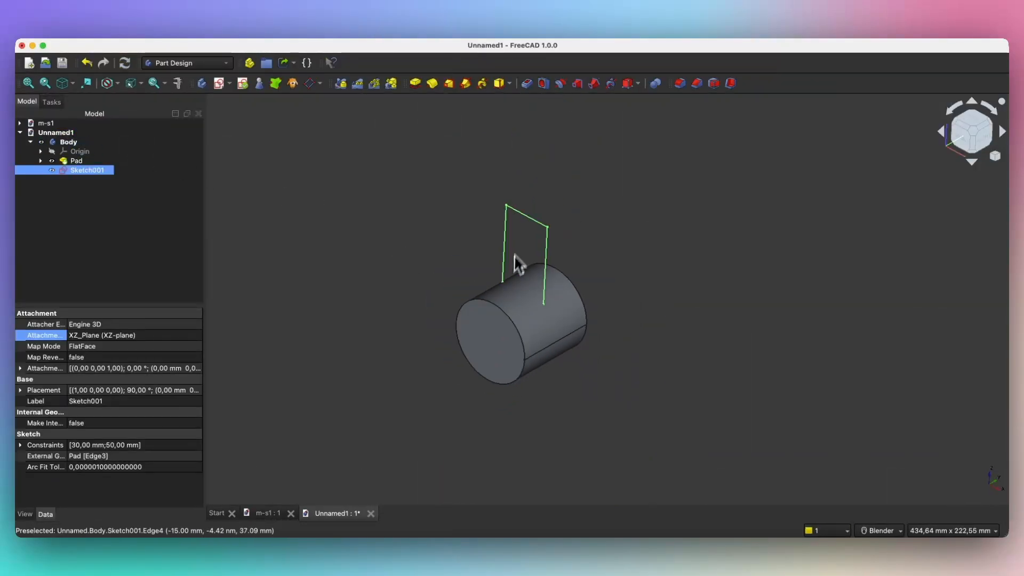
scroll(525, 228, "up", 1)
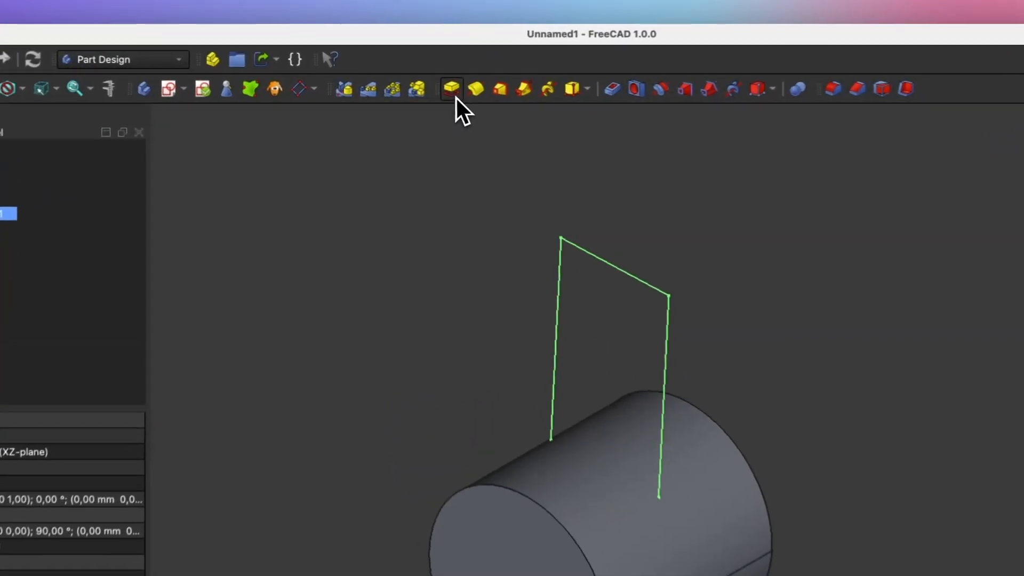
left_click(469, 96)
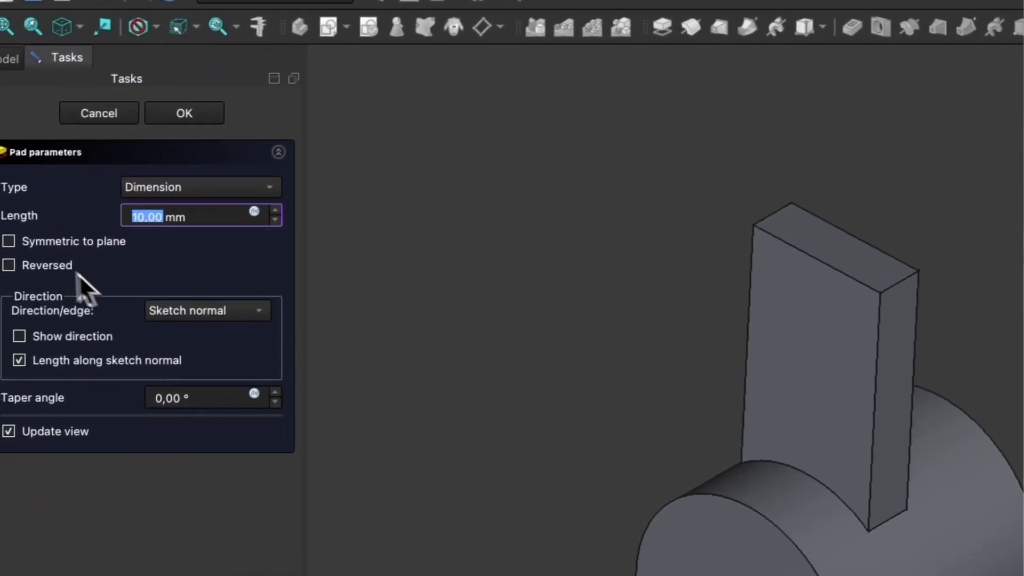
left_click(24, 239)
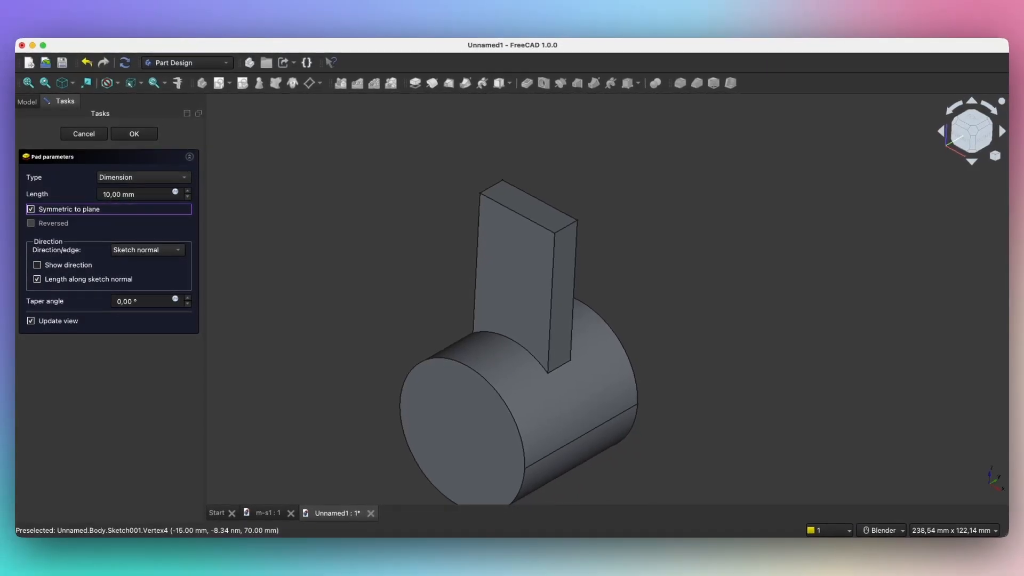
scroll(110, 195, "up", 9)
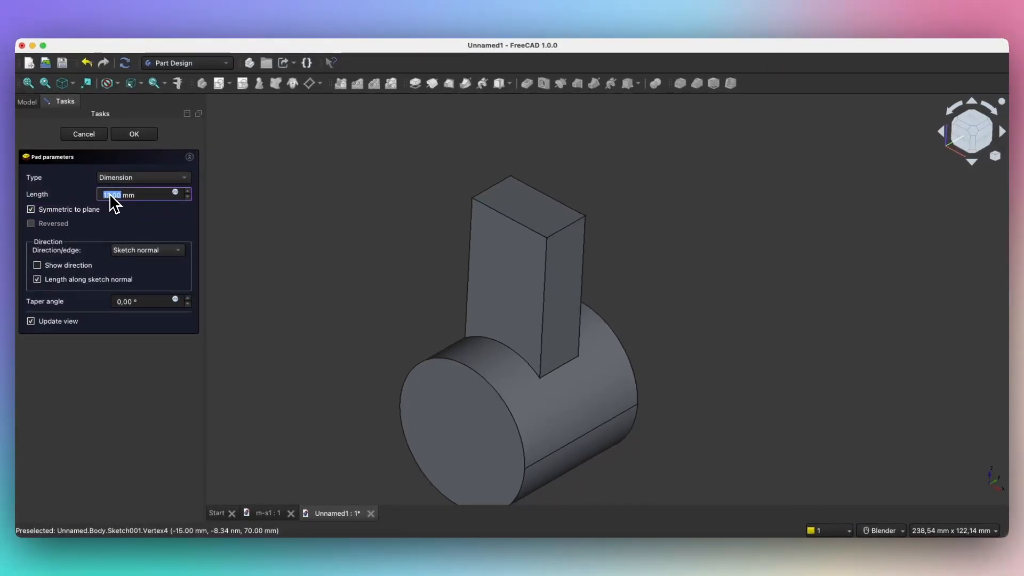
scroll(109, 194, "up", 5)
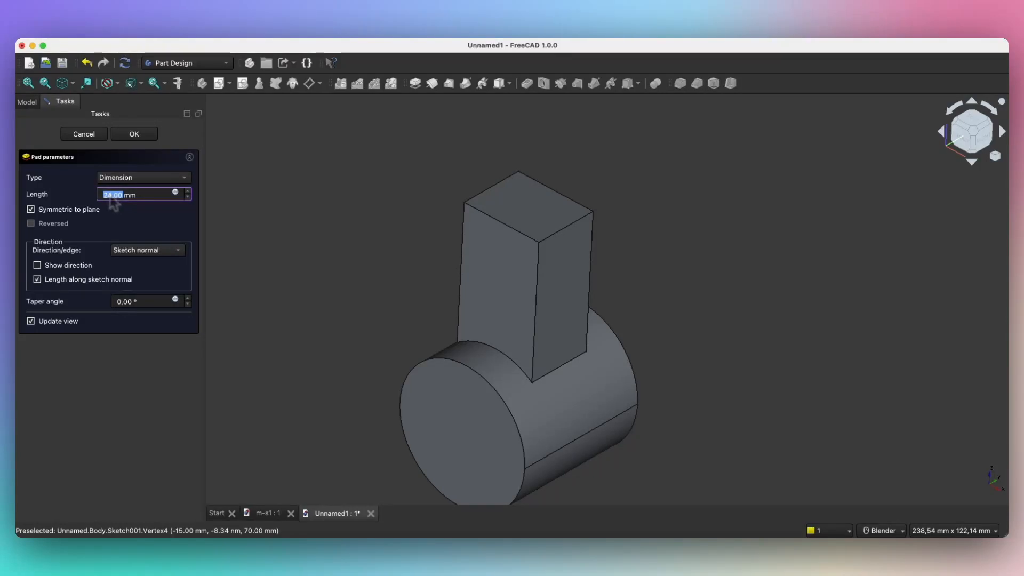
scroll(115, 195, "up", 3)
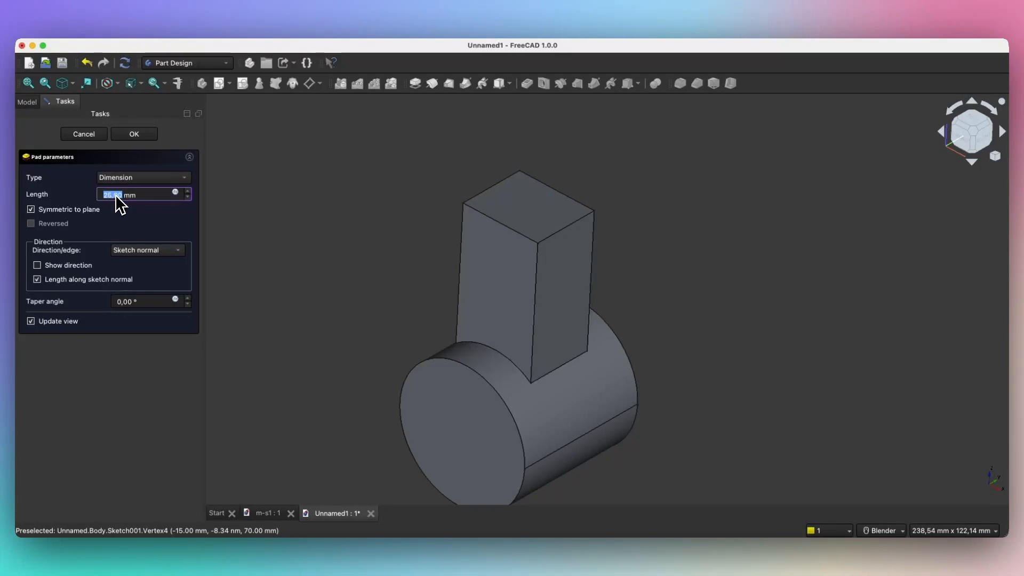
scroll(116, 196, "up", 1)
scroll(115, 195, "up", 2)
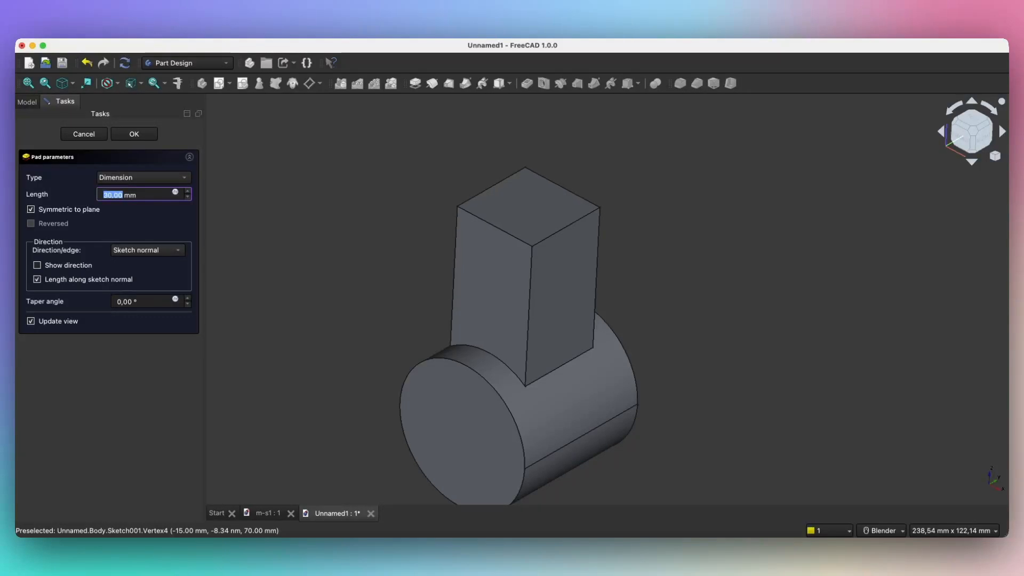
left_click(137, 136)
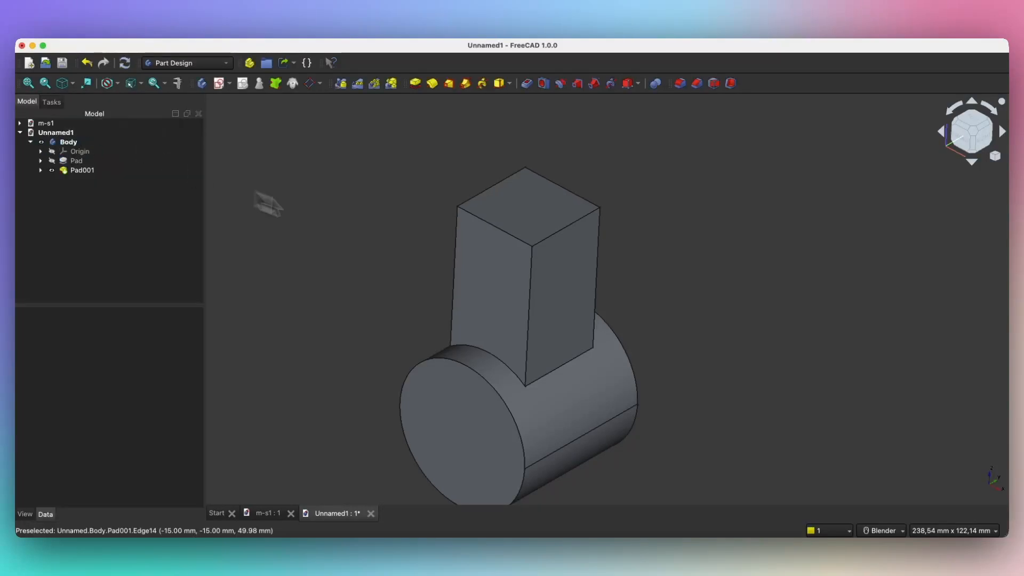
Step: Start a new sketch attached to the XZ plane
middle_click_drag(400, 267, 347, 237)
middle_click_drag(544, 395, 390, 227)
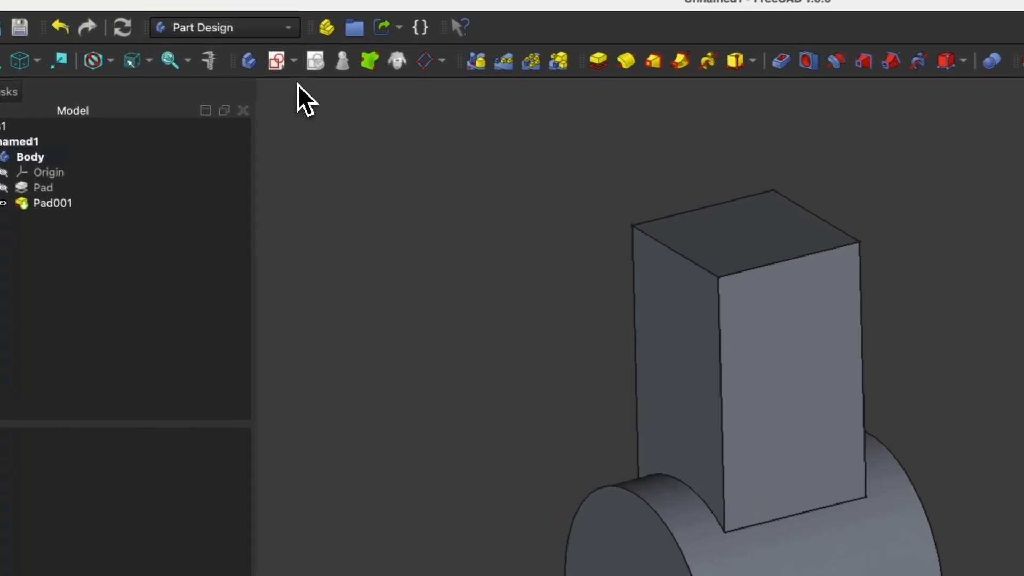
left_click(282, 70)
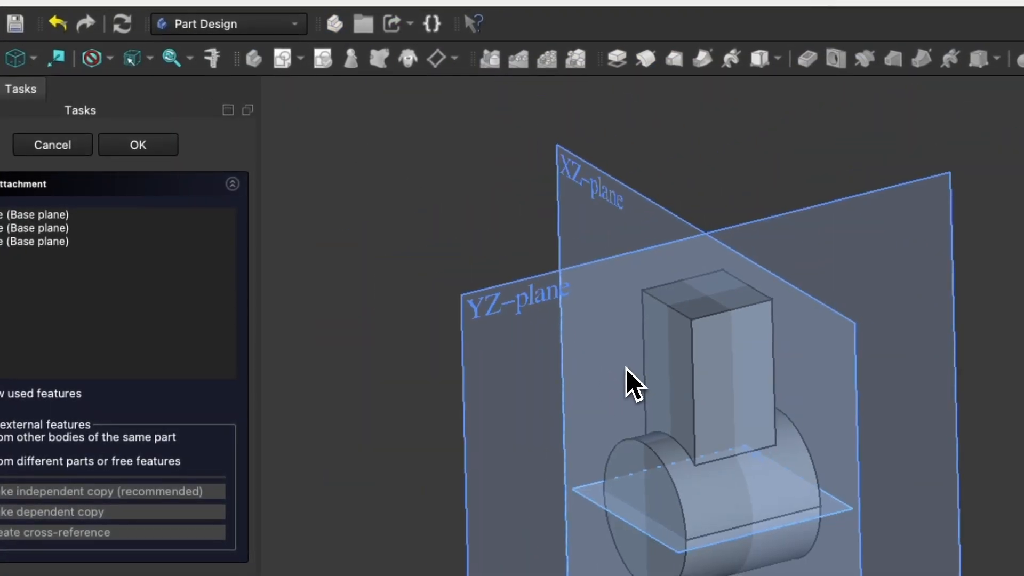
middle_click_drag(438, 406, 539, 256)
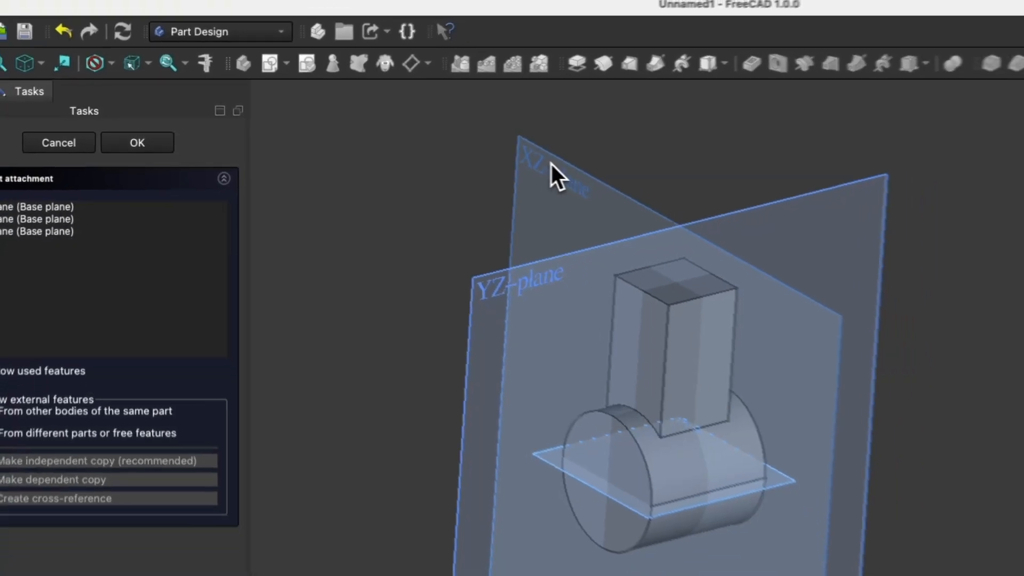
left_click(560, 174)
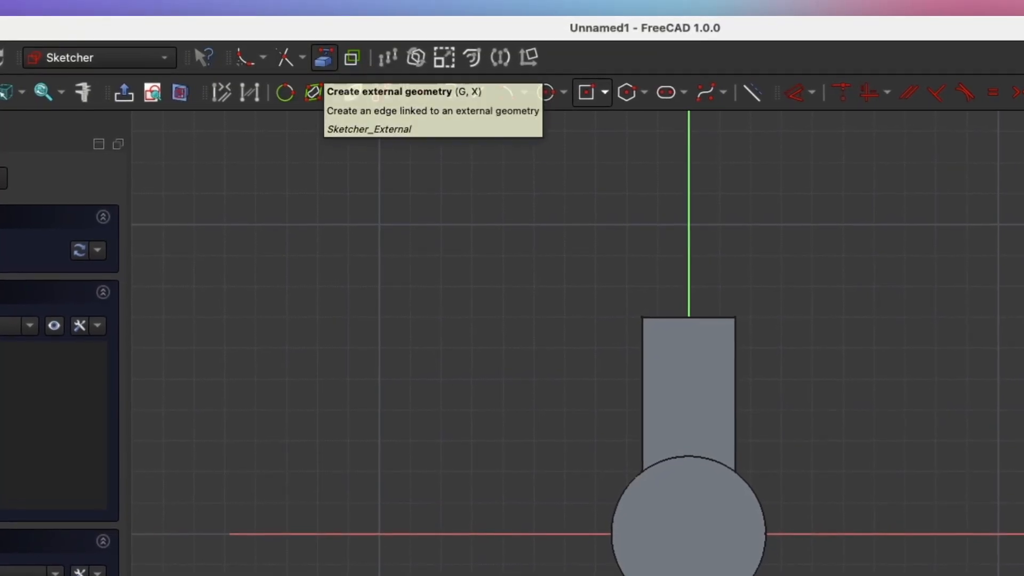
Step: Project the web block's top edge as external geometry and show the section view
left_click(313, 92)
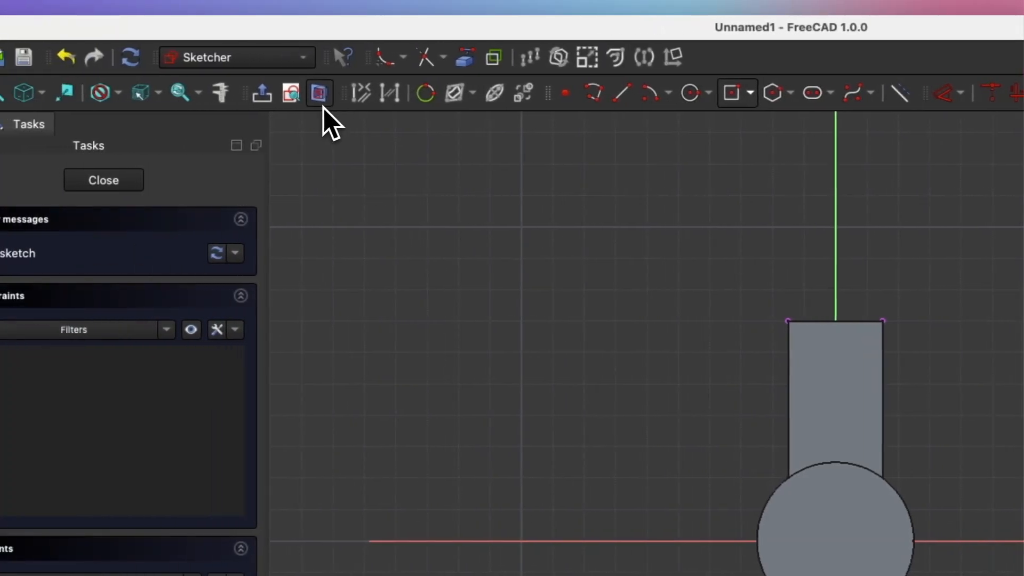
left_click(321, 103)
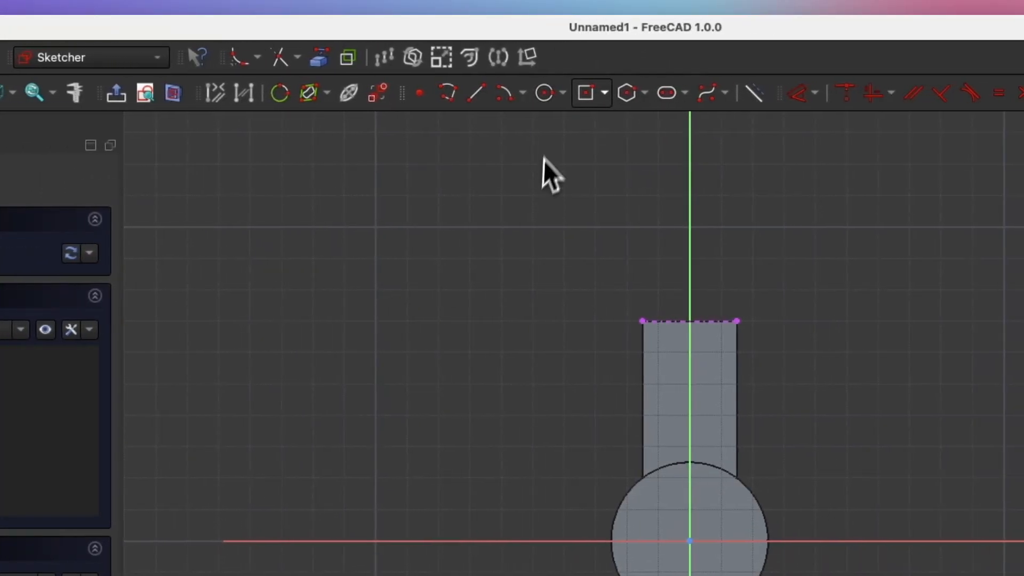
left_click(544, 105)
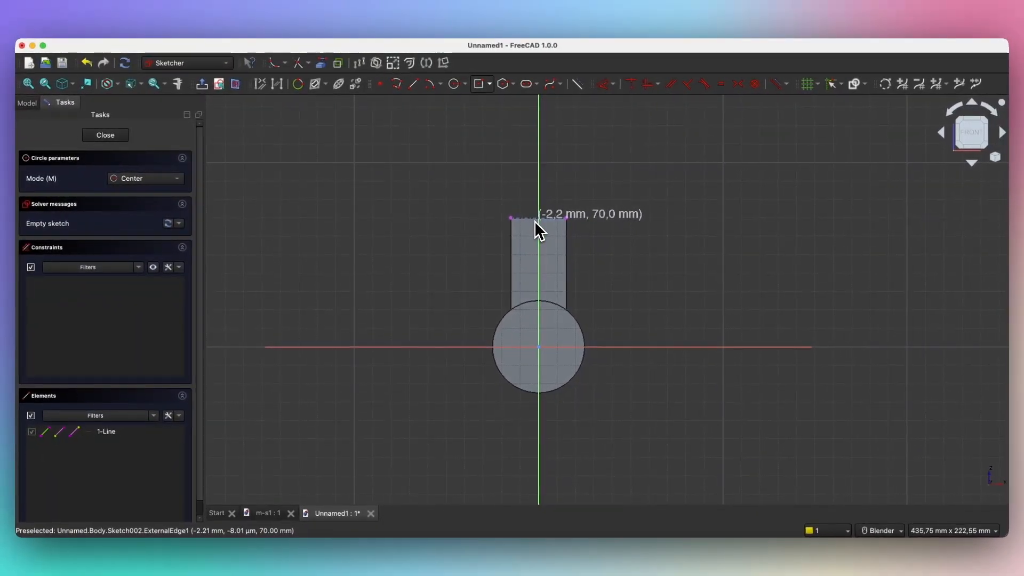
Step: Draw a 35 mm circle centred on the web's top-edge midpoint and close Sketch002
scroll(538, 229, "up", 4)
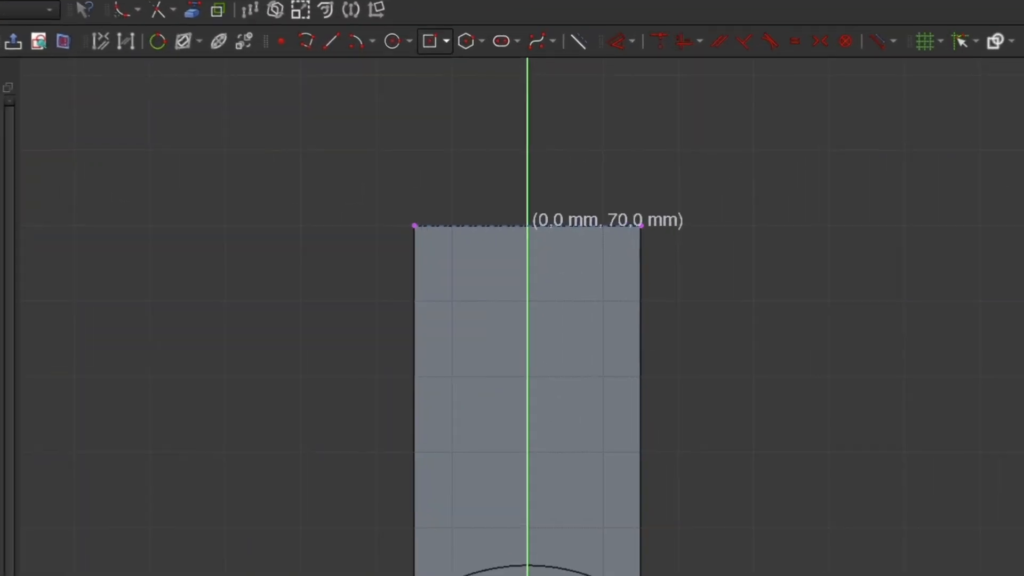
left_click(515, 234)
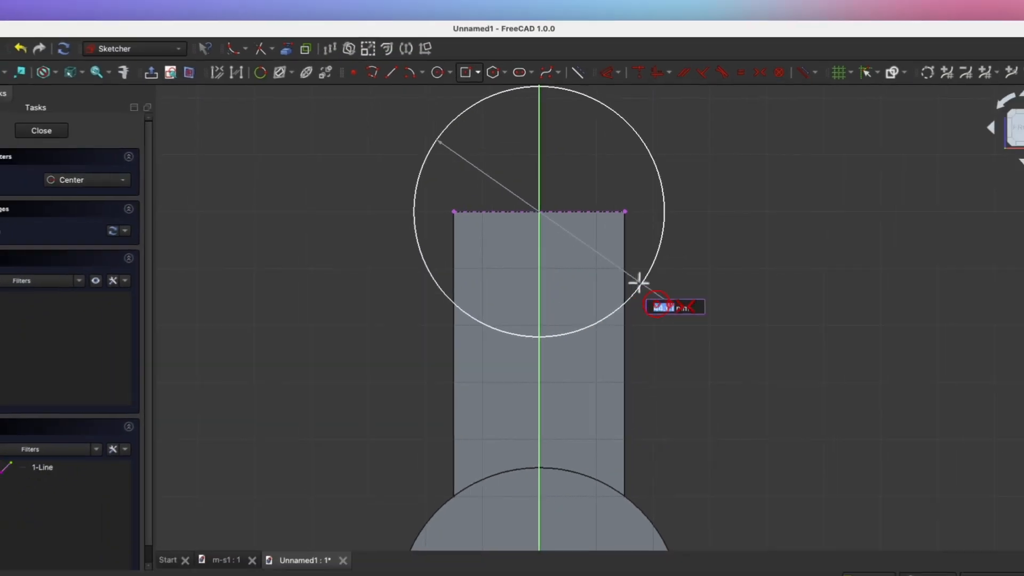
type("35")
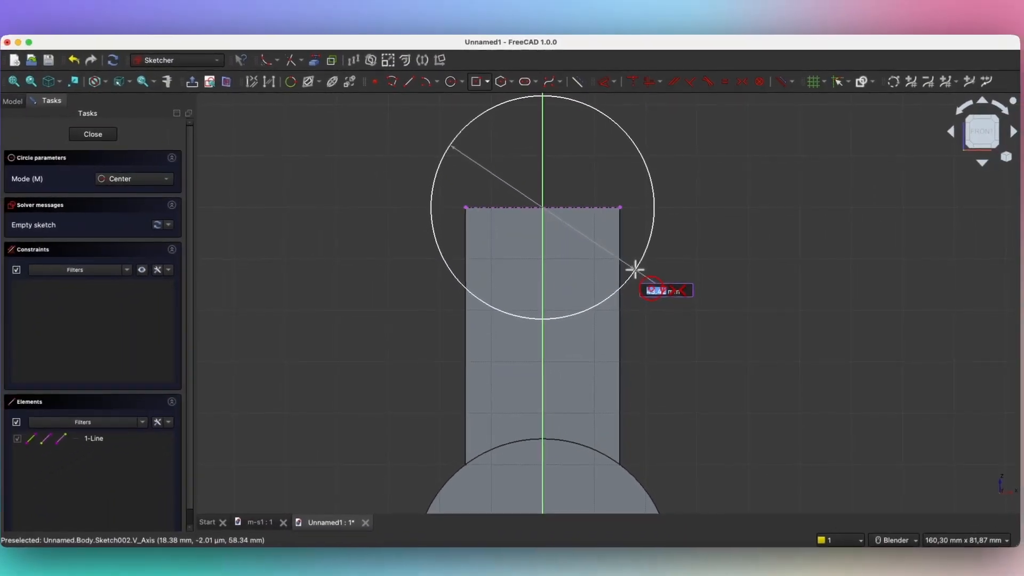
key("Return")
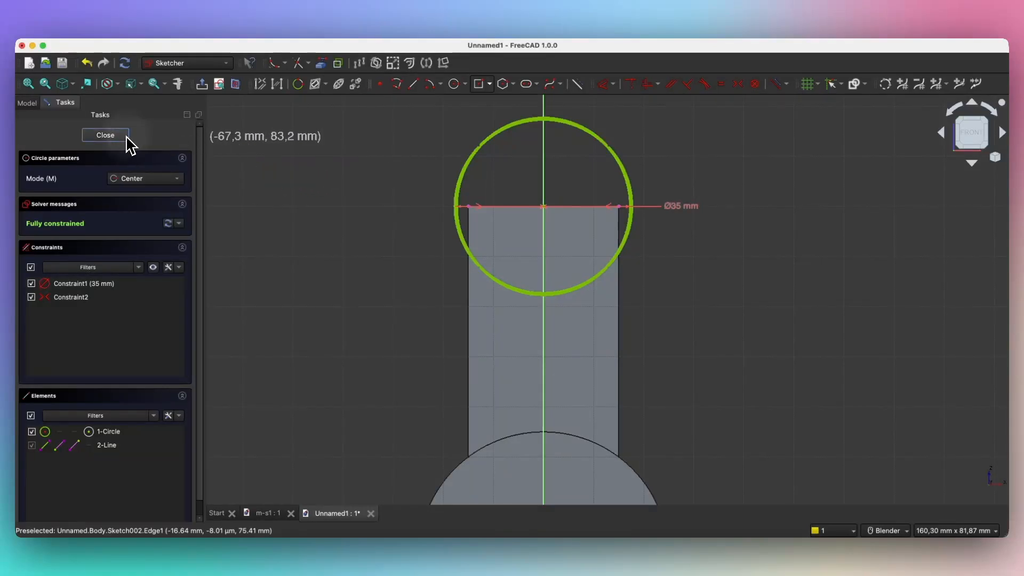
left_click(105, 135)
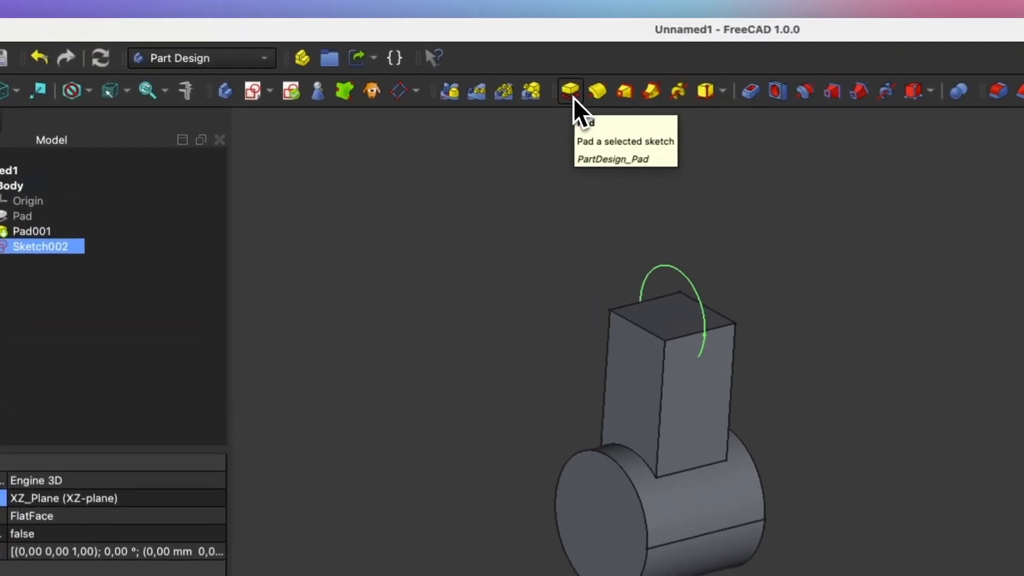
Step: Pad the 35 mm circle 35 mm symmetric to plane into the upper cylinder
left_click(580, 92)
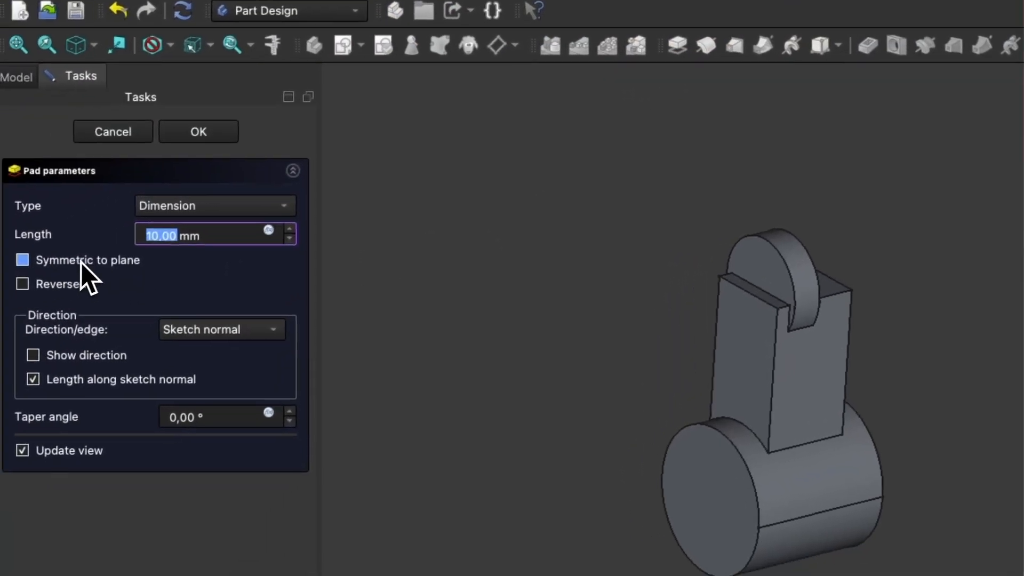
left_click(89, 257)
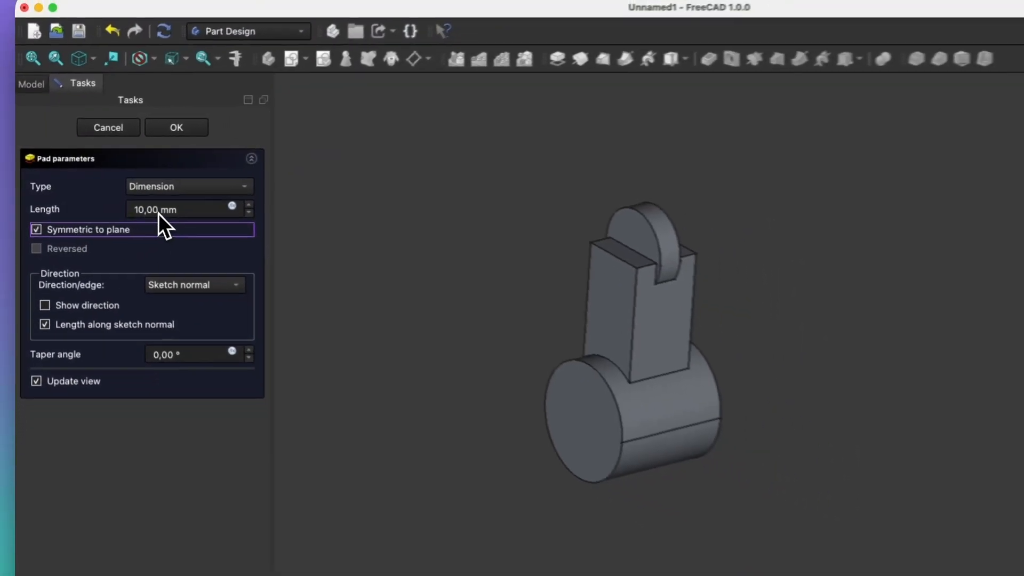
scroll(159, 214, "up", 10)
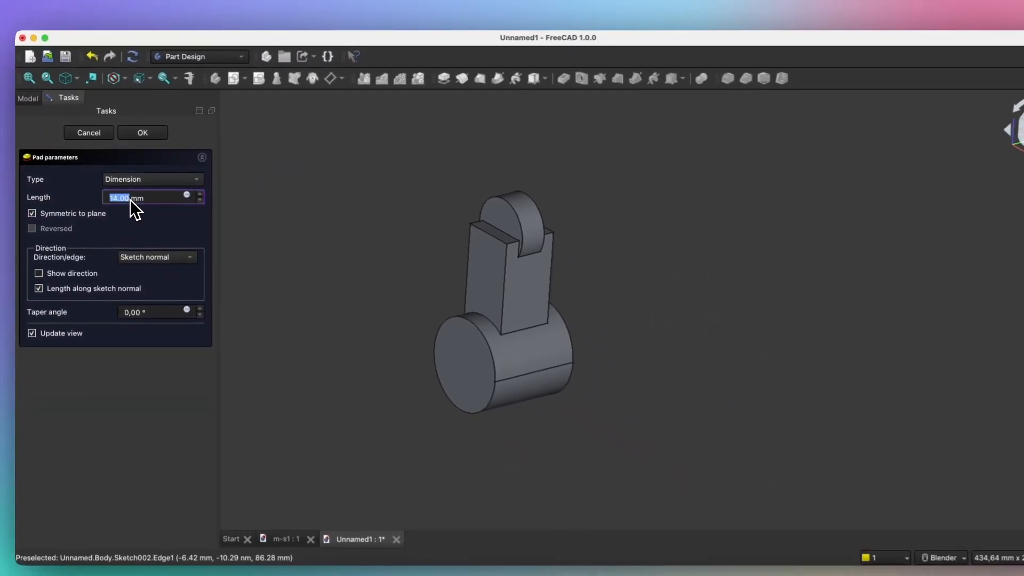
scroll(126, 197, "up", 13)
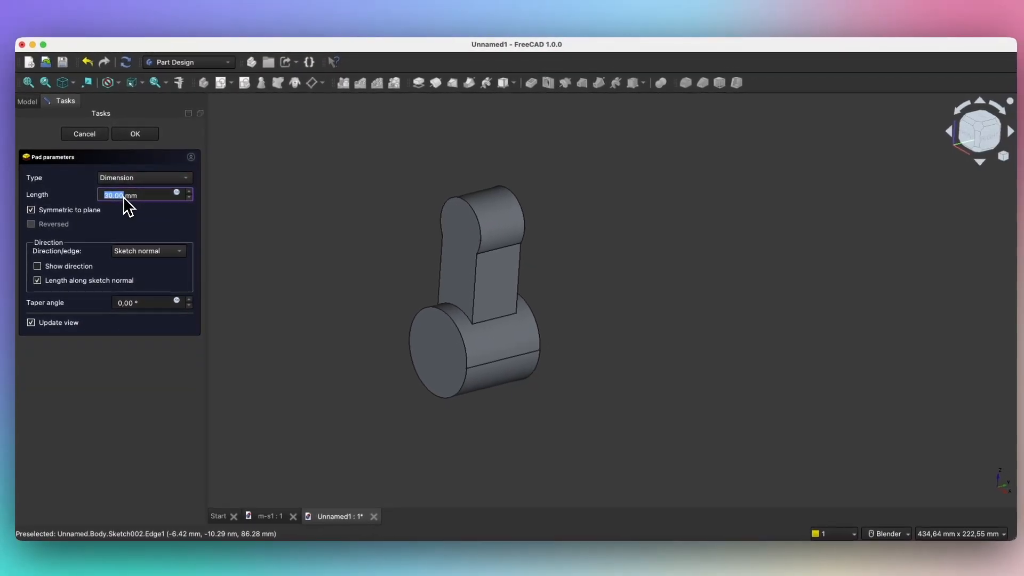
scroll(123, 197, "up", 3)
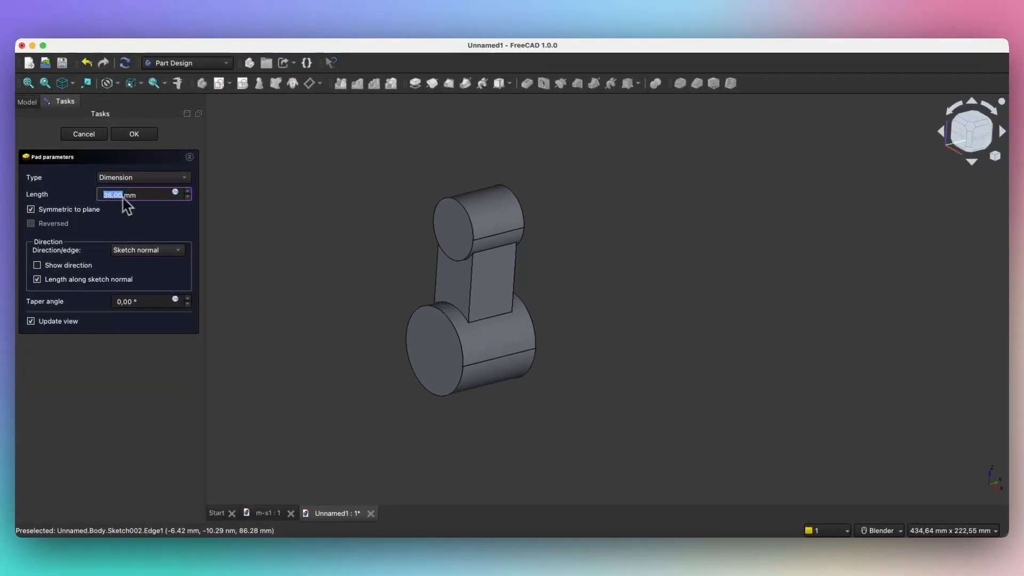
key("Tab")
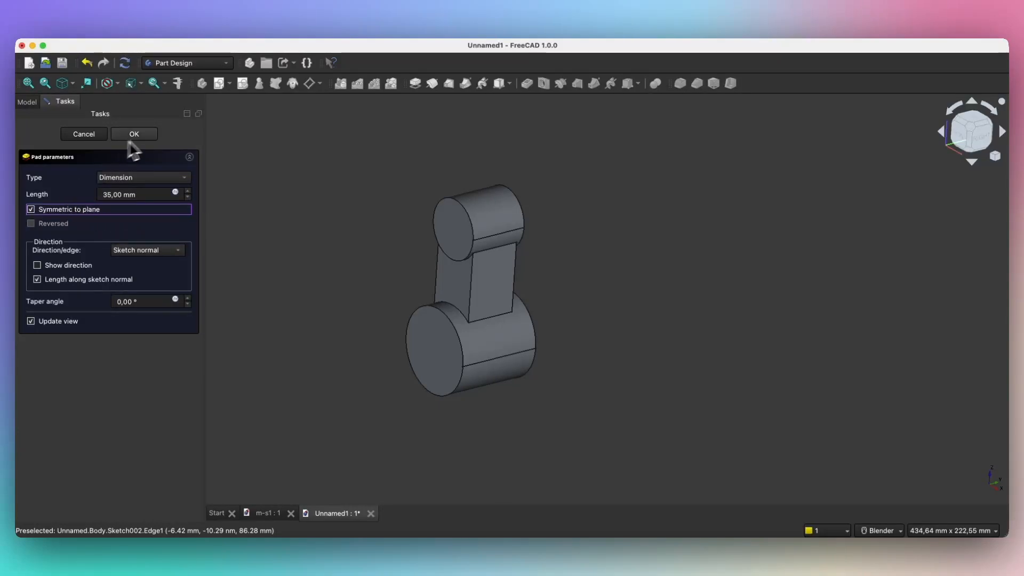
left_click(134, 133)
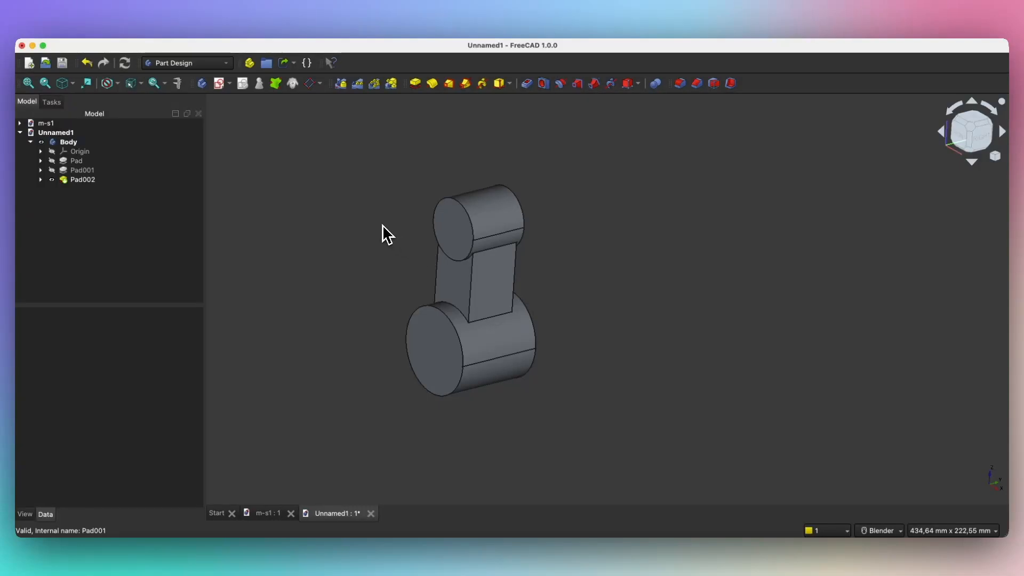
left_click(223, 88)
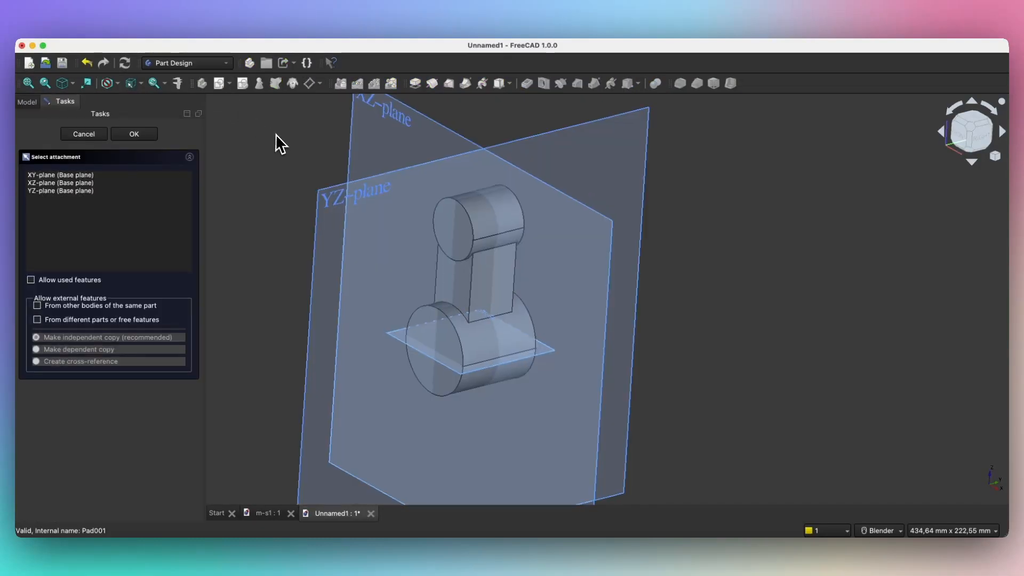
Step: Attach the new sketch to the YZ plane, toggling the section view on and off
scroll(318, 171, "down", 4)
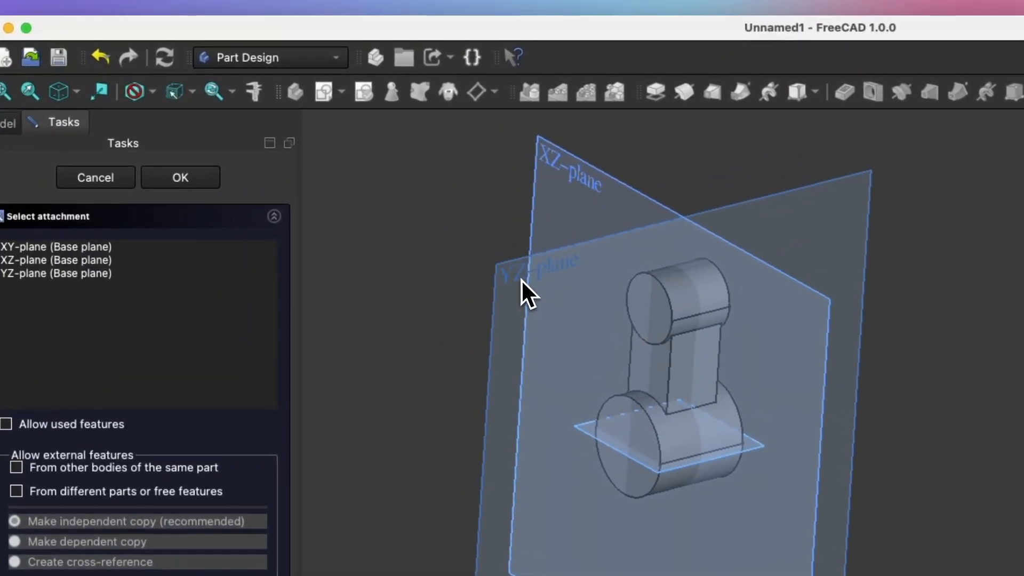
left_click(521, 279)
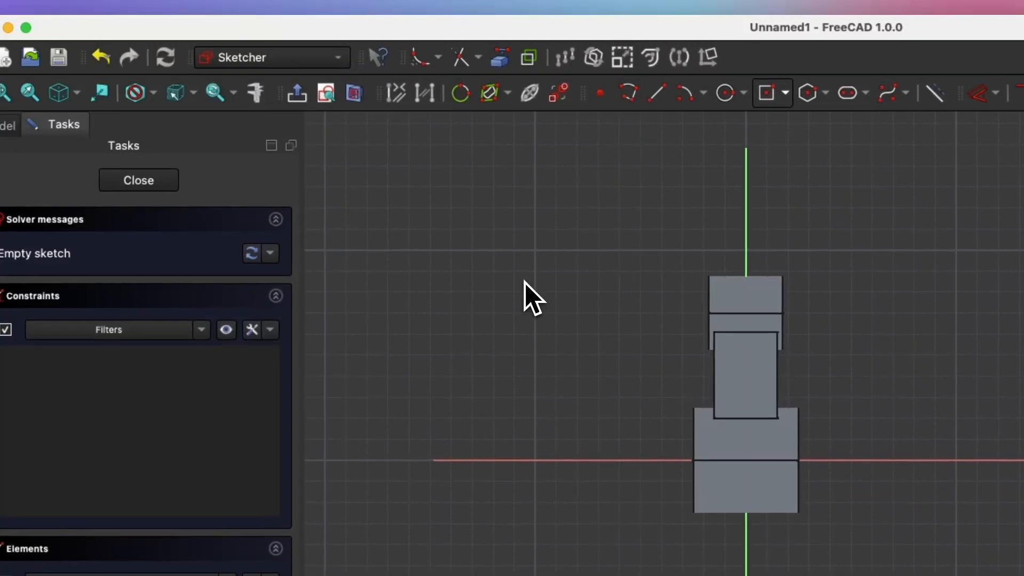
left_click(360, 104)
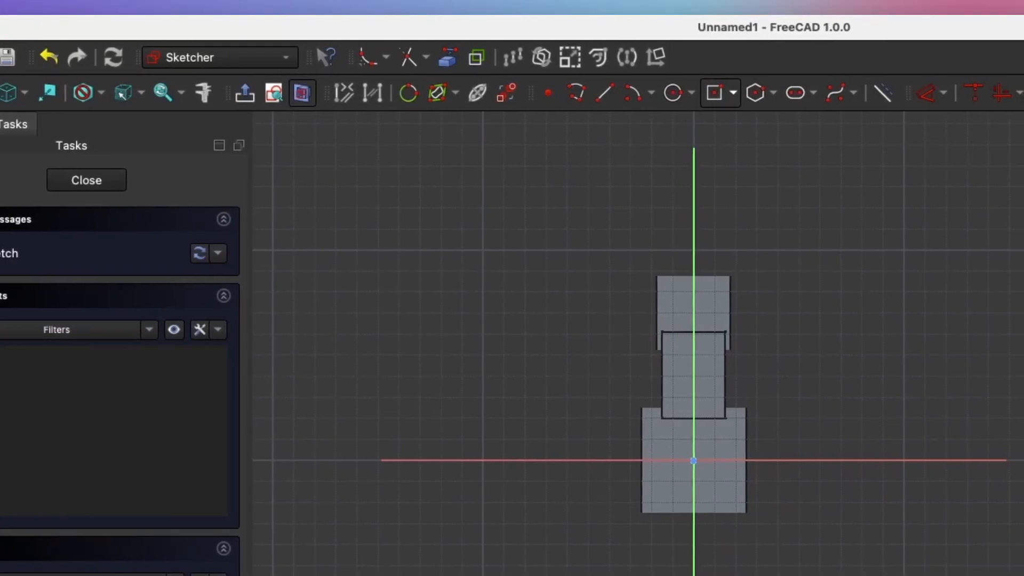
left_click(306, 102)
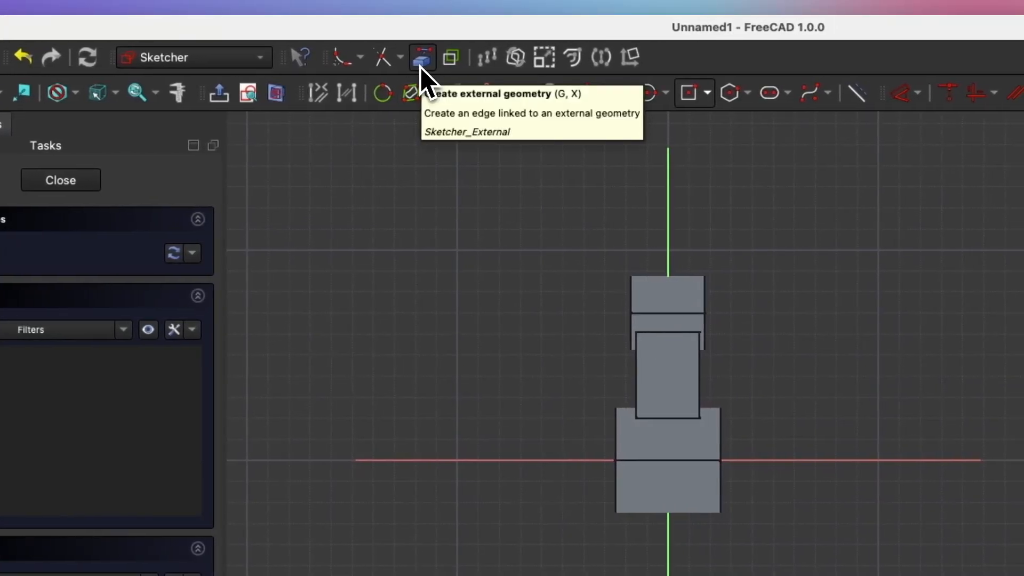
Step: Project the small-end cylinder's horizontal edge into the sketch as external geometry
left_click(422, 61)
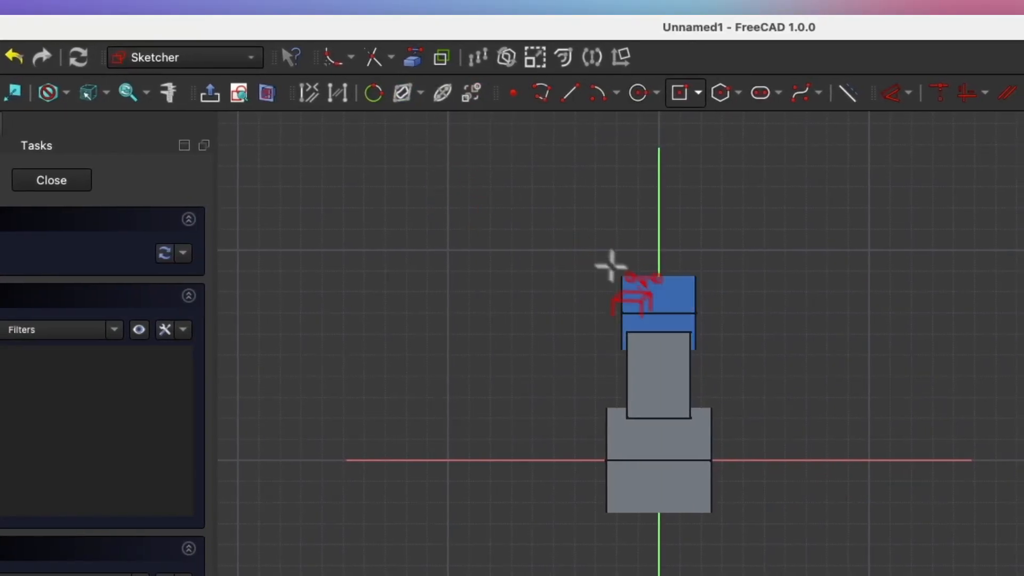
left_click(659, 311)
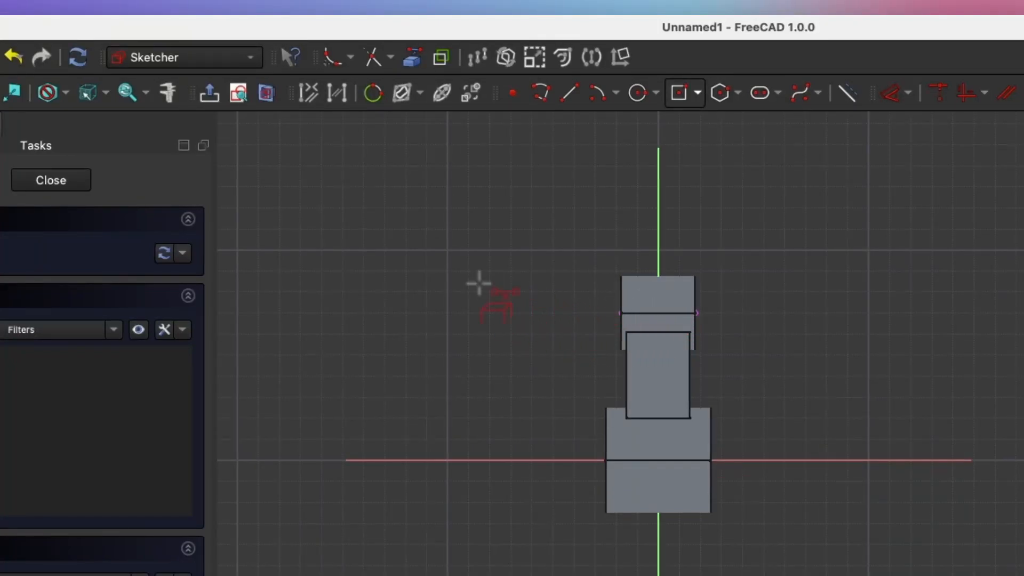
right_click(479, 283)
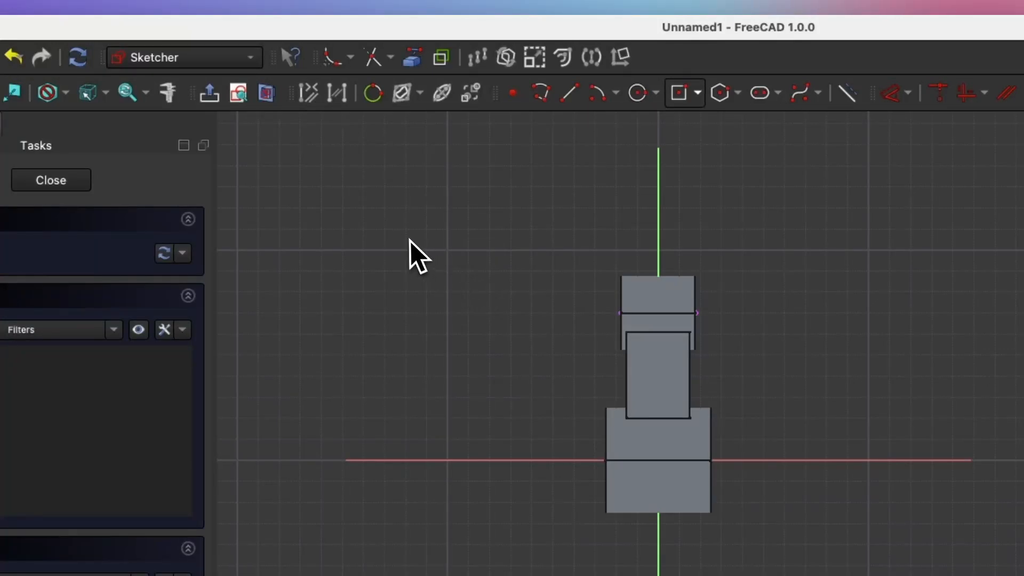
left_click(271, 103)
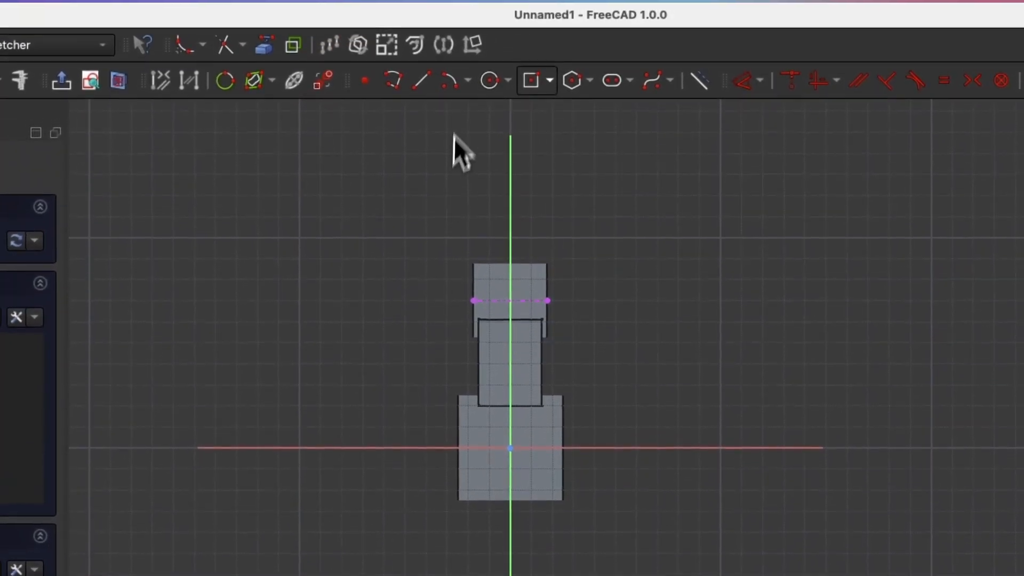
left_click(489, 85)
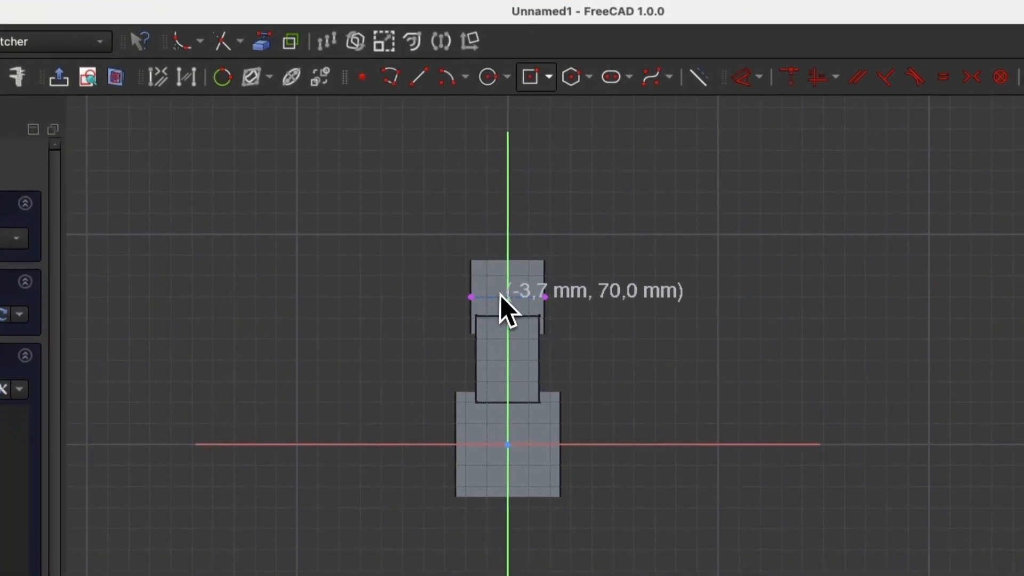
scroll(500, 295, "up", 5)
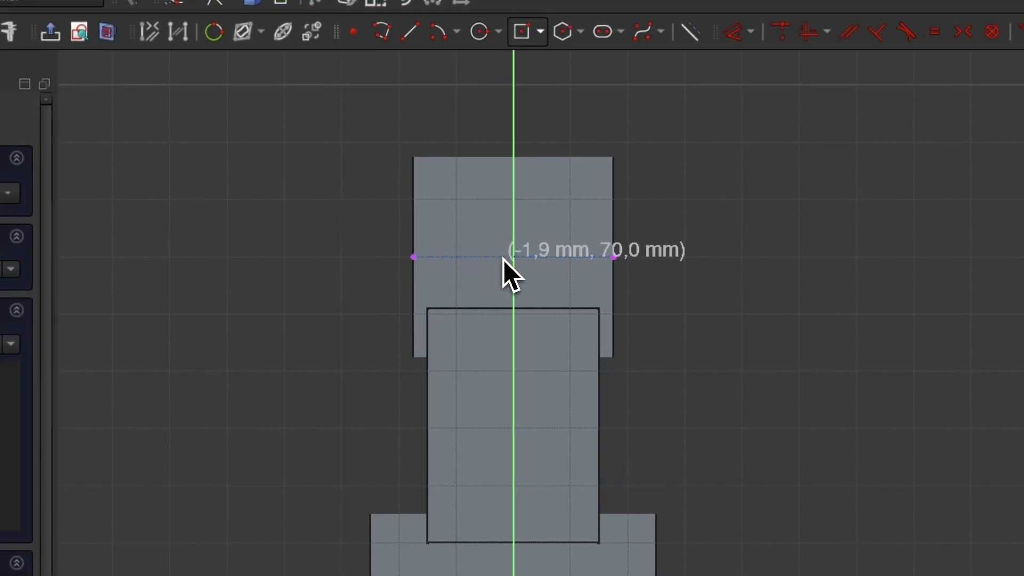
Step: Draw a 15 mm circle centred on the referenced edge and close Sketch003
left_click(506, 257)
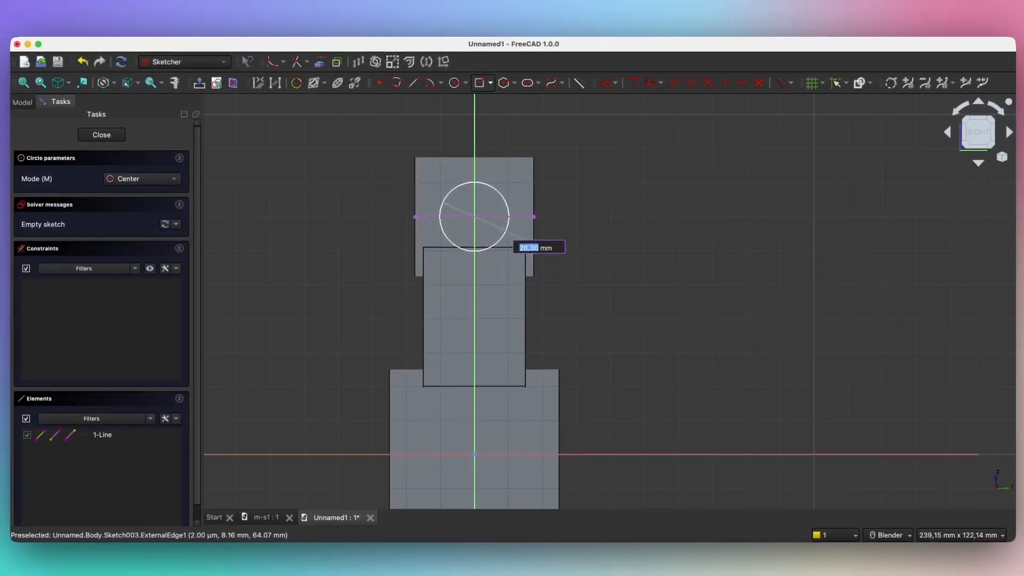
type("15")
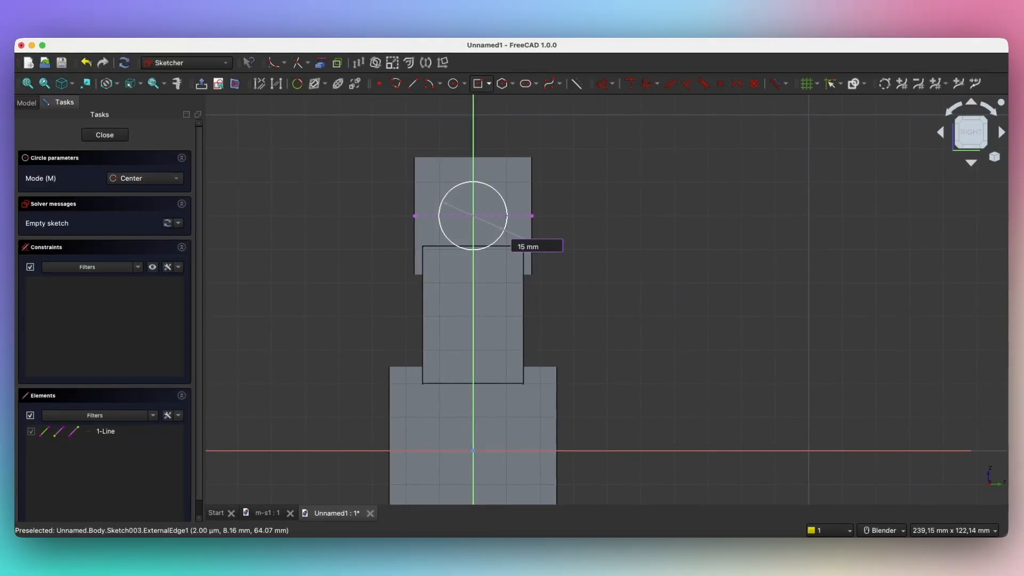
key("Return")
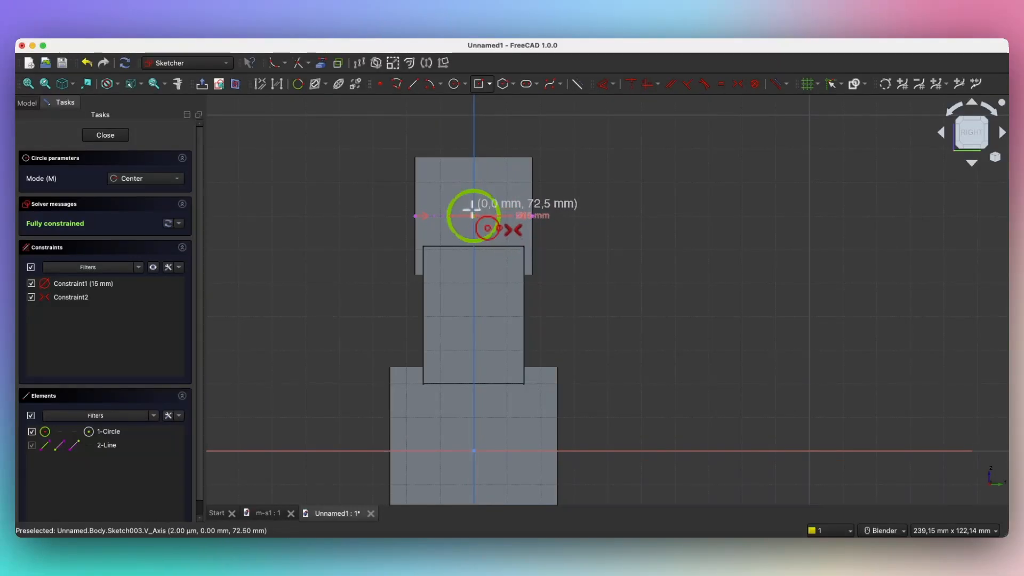
left_click(116, 138)
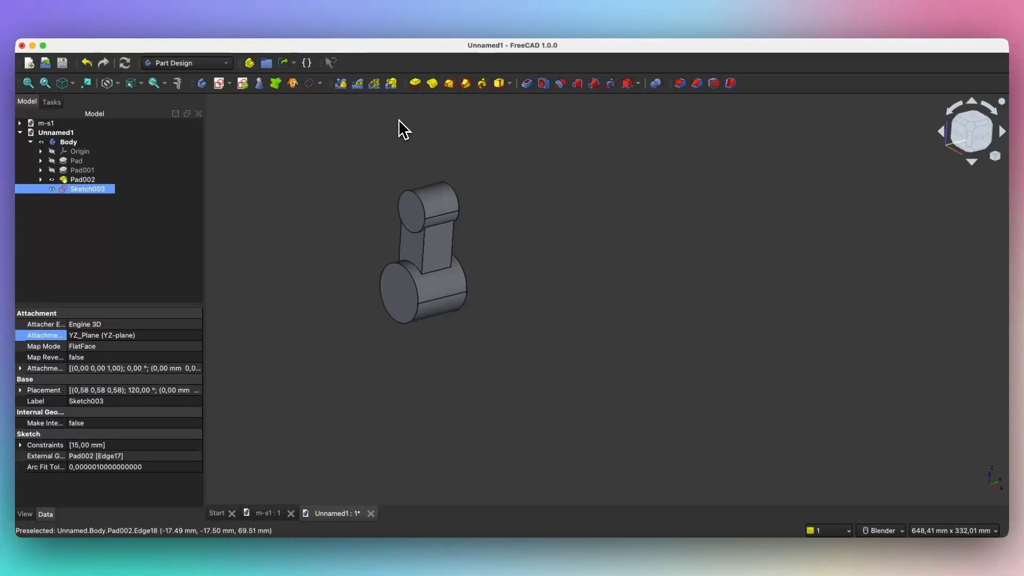
Step: Pad the 15 mm circle 25 mm into a side boss on the upper cylinder
left_click(415, 83)
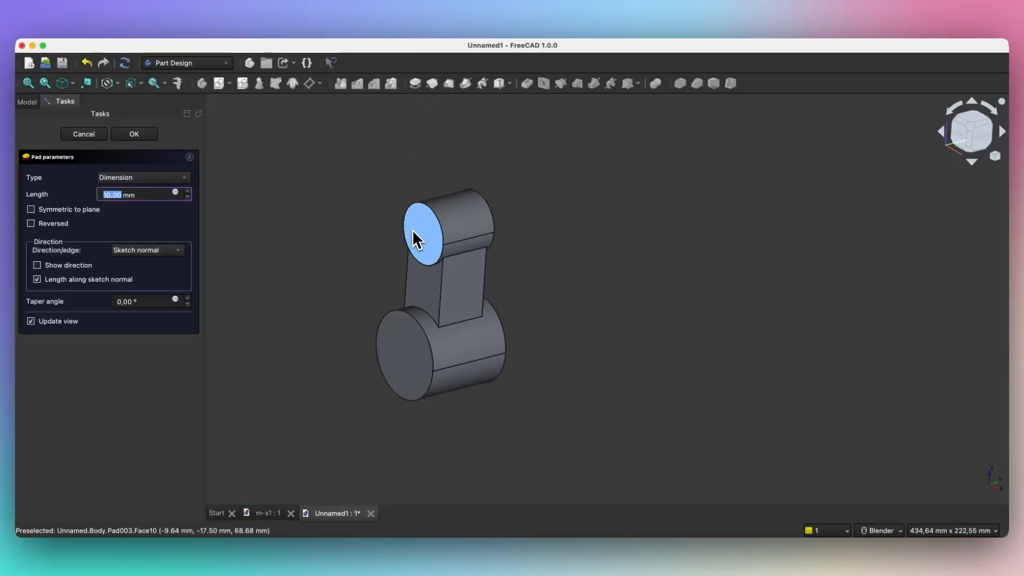
scroll(416, 241, "up", 2)
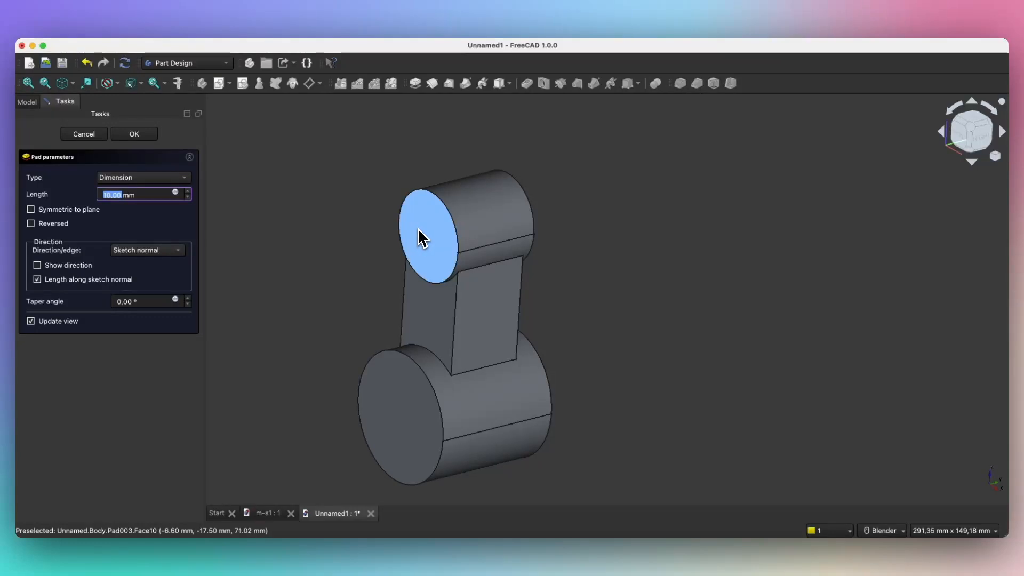
scroll(403, 230, "down", 2)
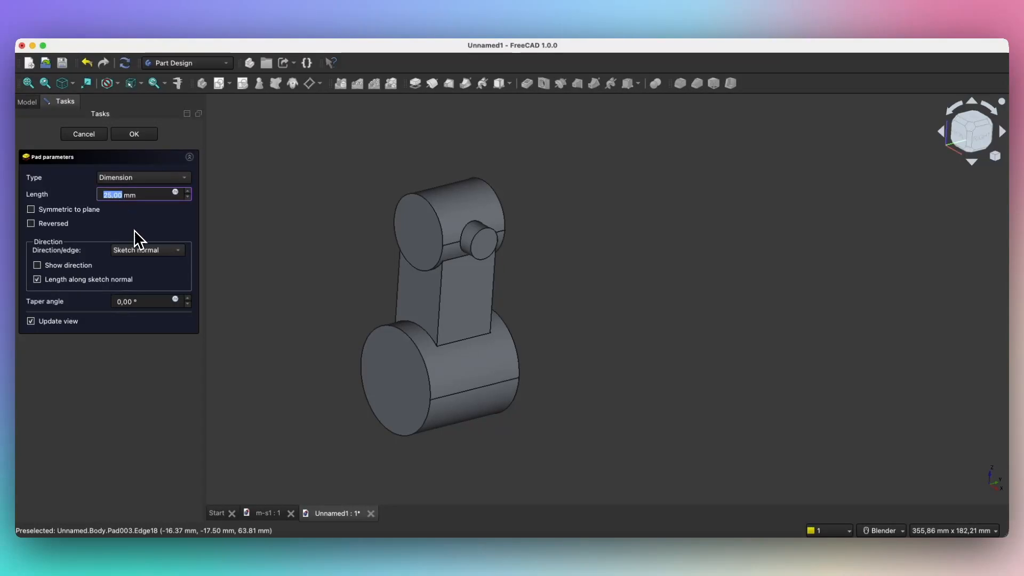
mouse_move(331, 275)
middle_mouse_down()
mouse_move(344, 267)
mouse_move(311, 276)
middle_mouse_up()
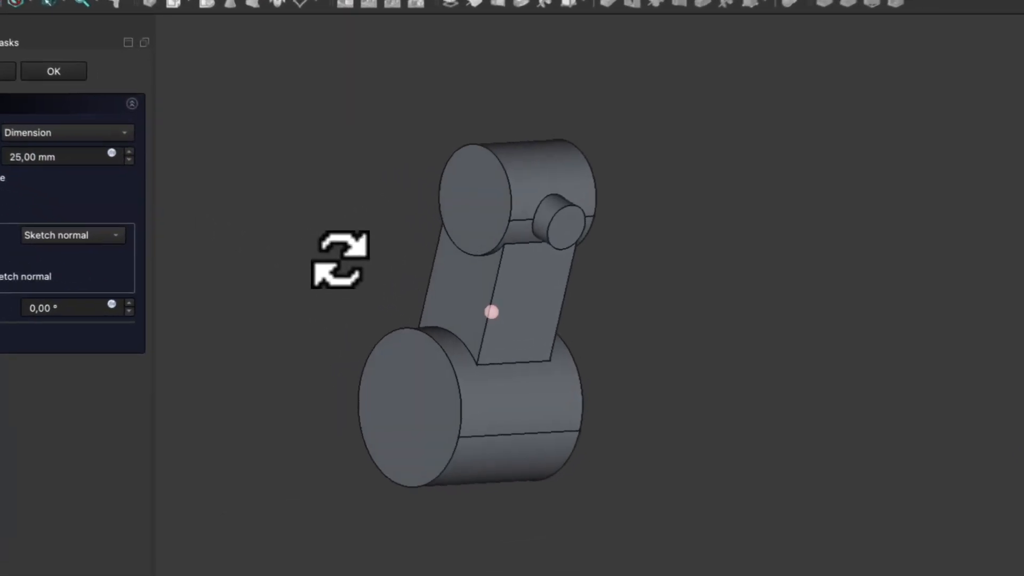
middle_click_drag(583, 410, 350, 309)
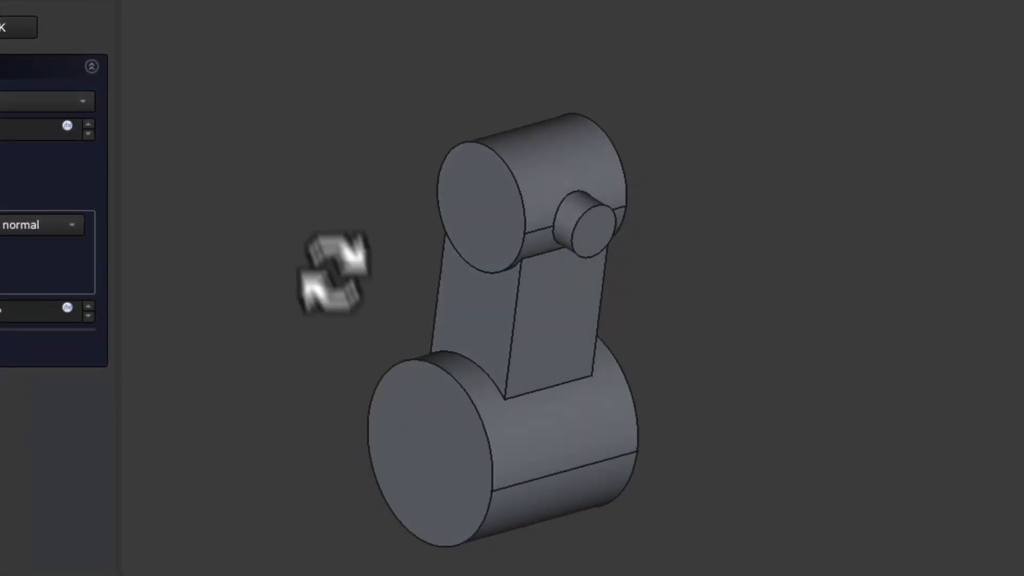
middle_click_drag(286, 138, 274, 151)
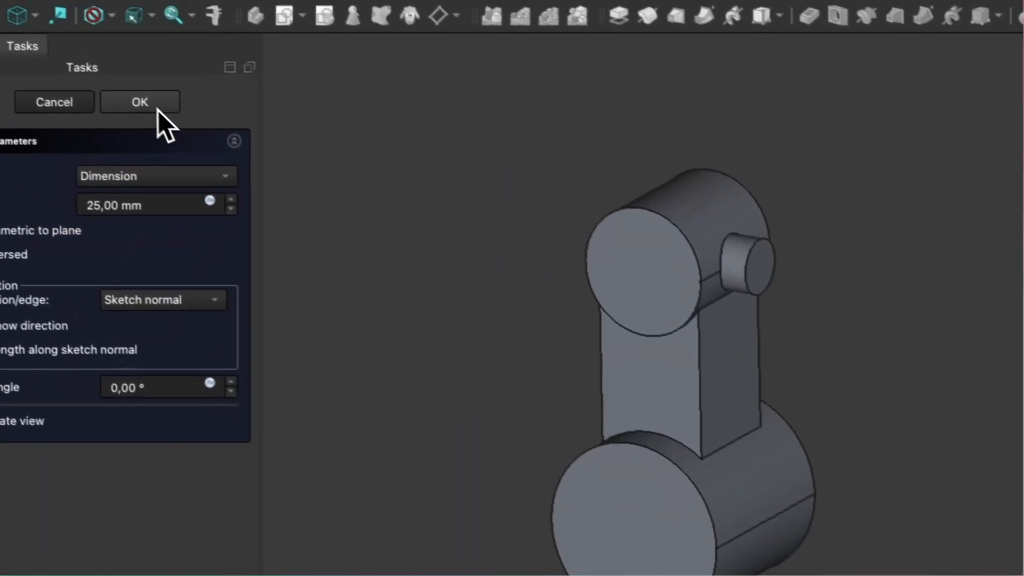
left_click(16, 26)
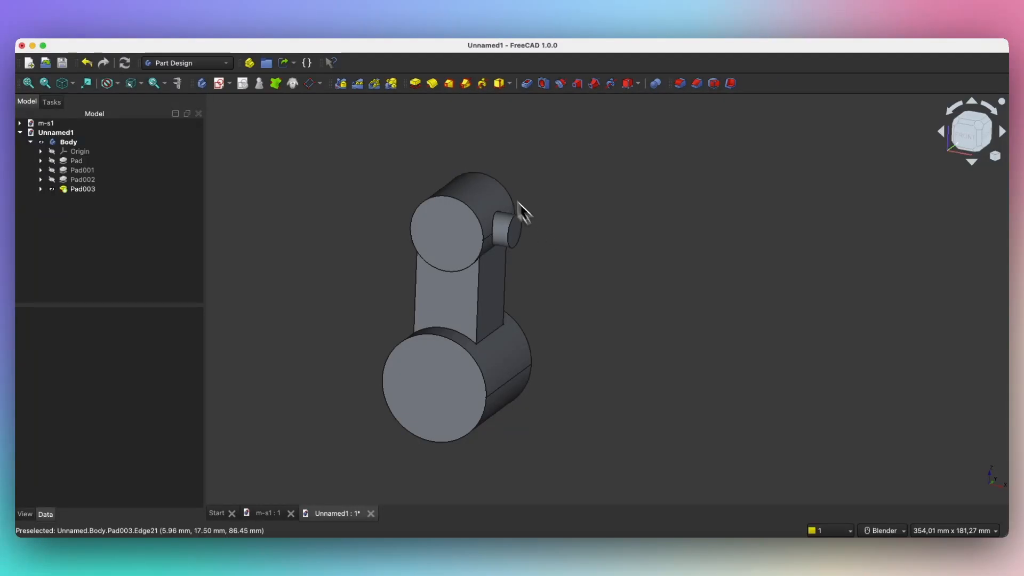
Step: Attach a new sketch to the YZ plane and show it as a section view
left_click(224, 84)
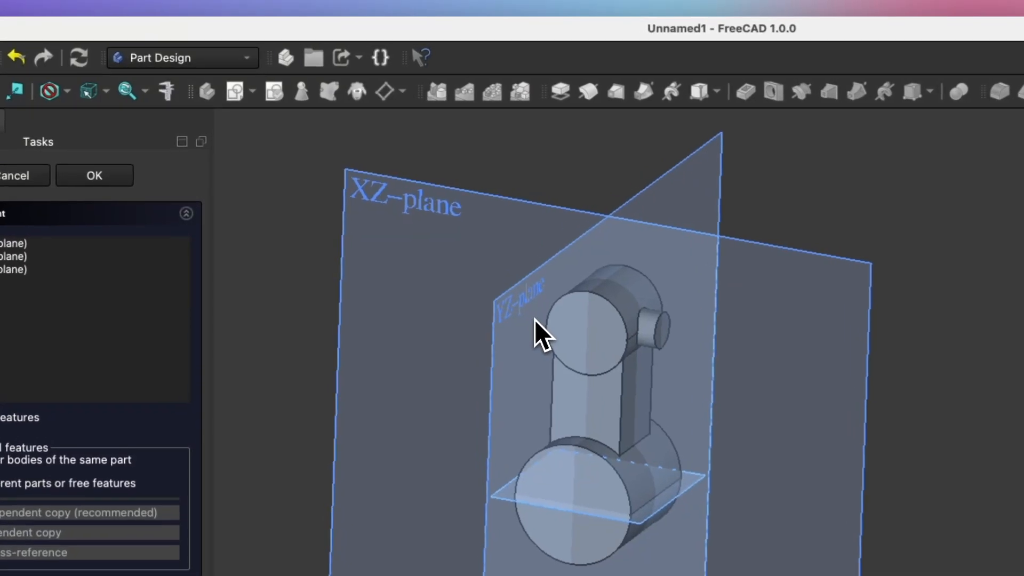
middle_click_drag(513, 344, 453, 350)
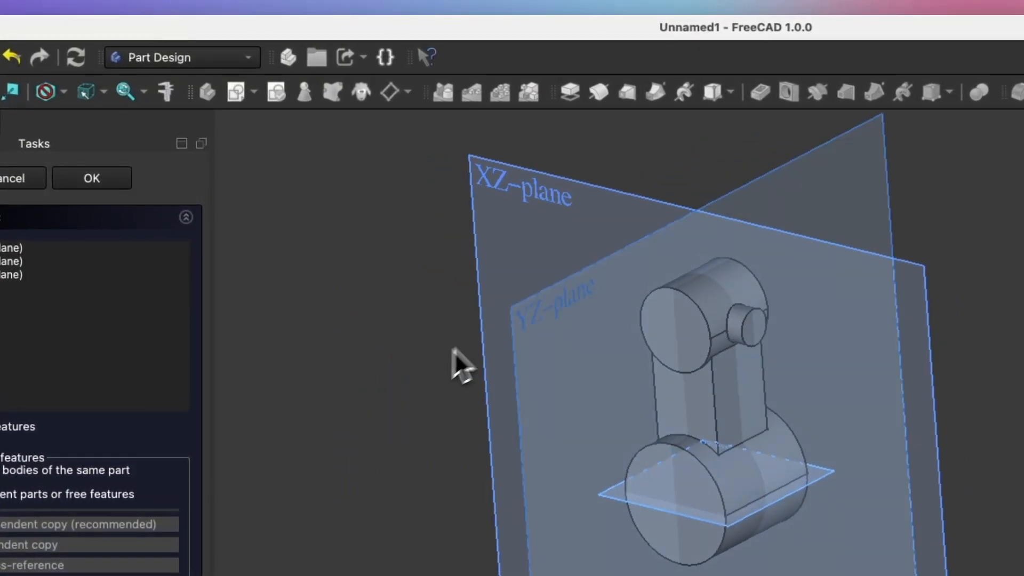
left_click(546, 318)
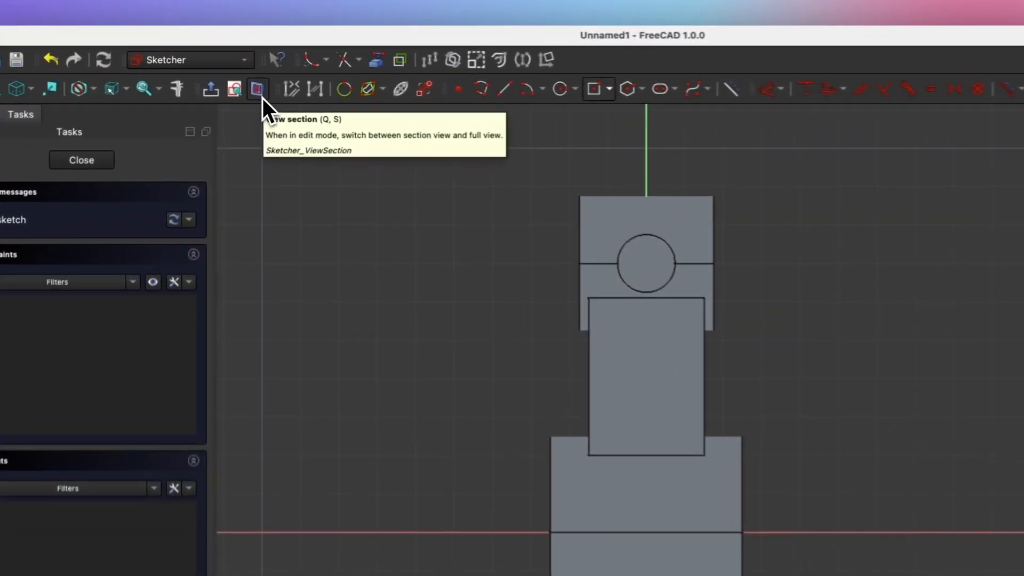
left_click(269, 91)
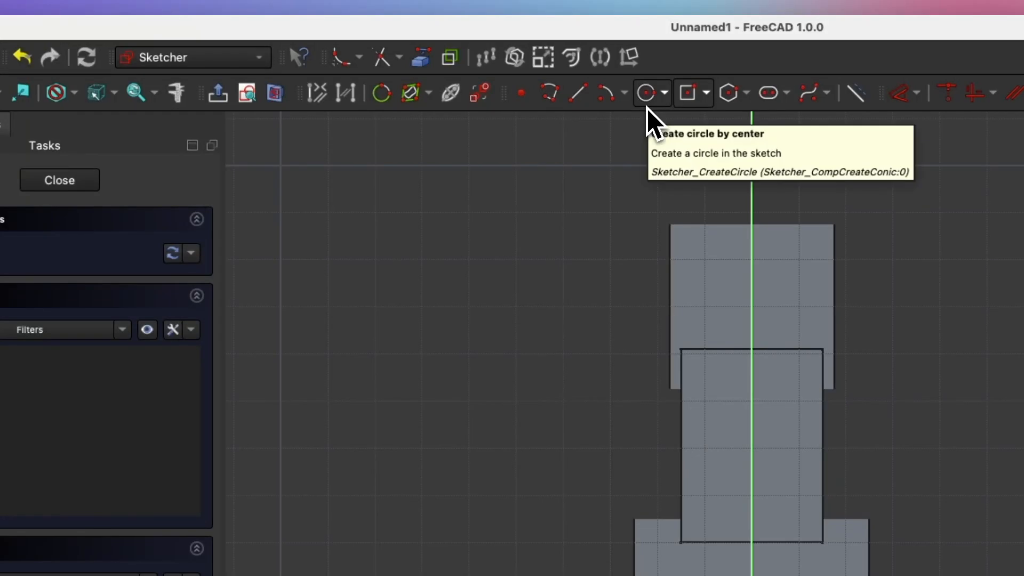
Step: Draw a 10 mm circle on the lower cylinder's axis and close Sketch004
left_click(647, 107)
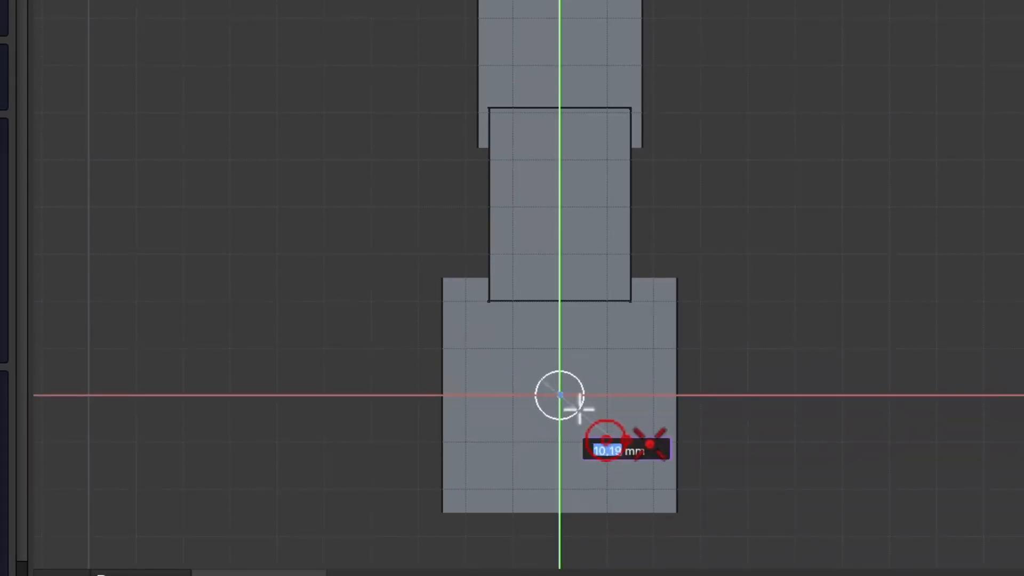
type("10")
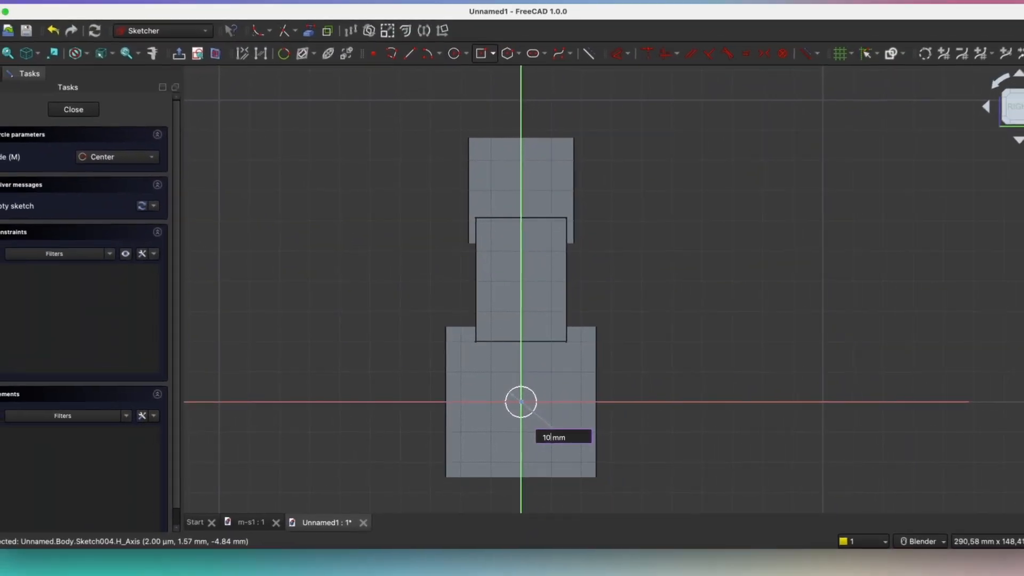
key("Return")
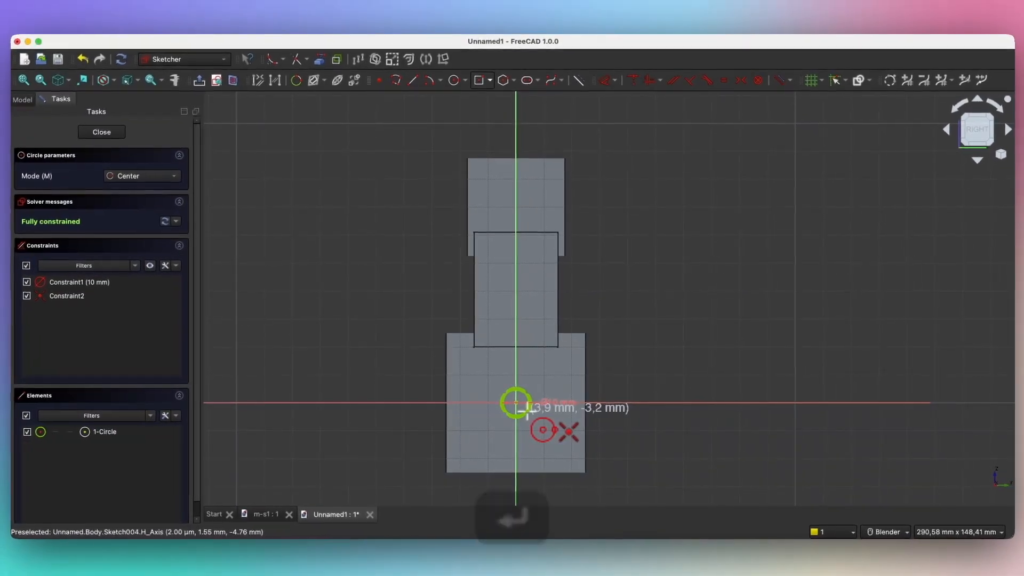
middle_click_drag(526, 412, 515, 414)
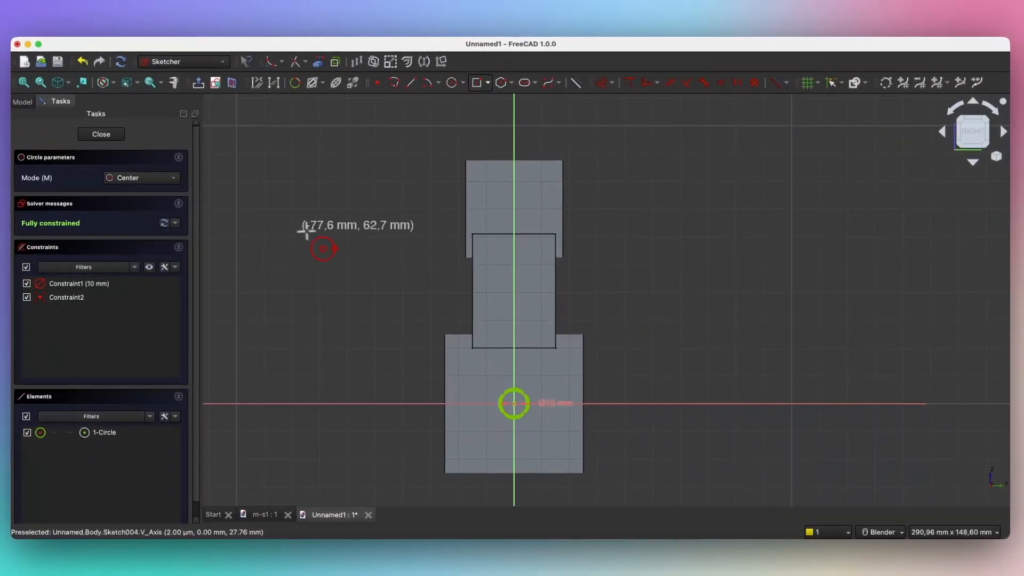
left_click(113, 137)
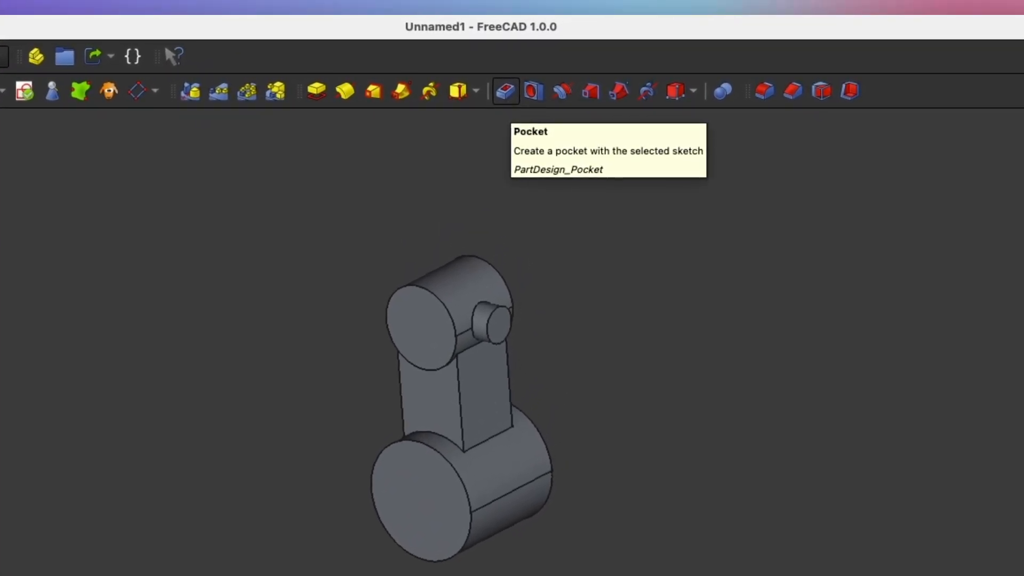
Step: Pocket the 10 mm circle Through all, symmetric to plane, across the lower cylinder
left_click(507, 102)
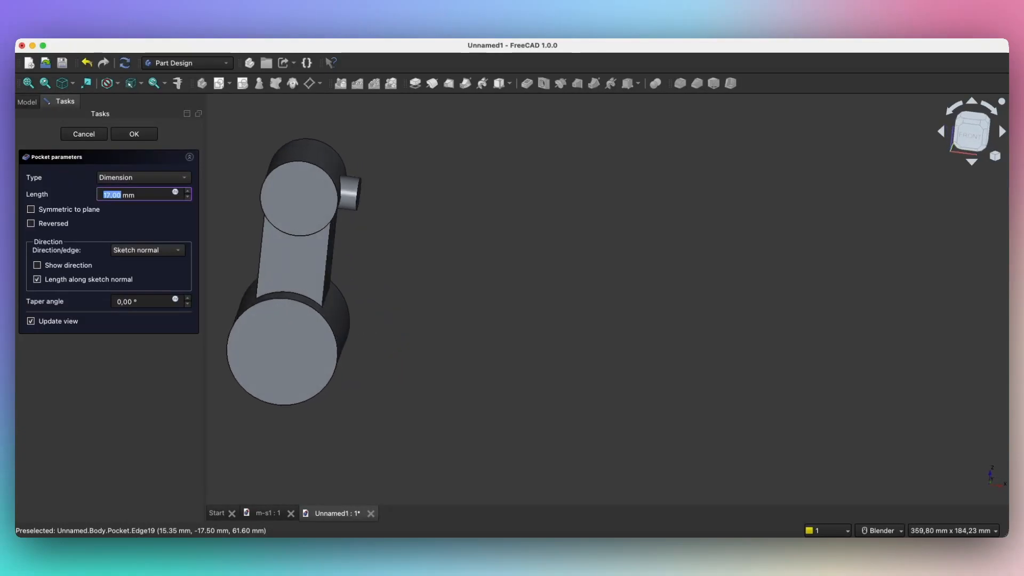
scroll(122, 198, "up", 3)
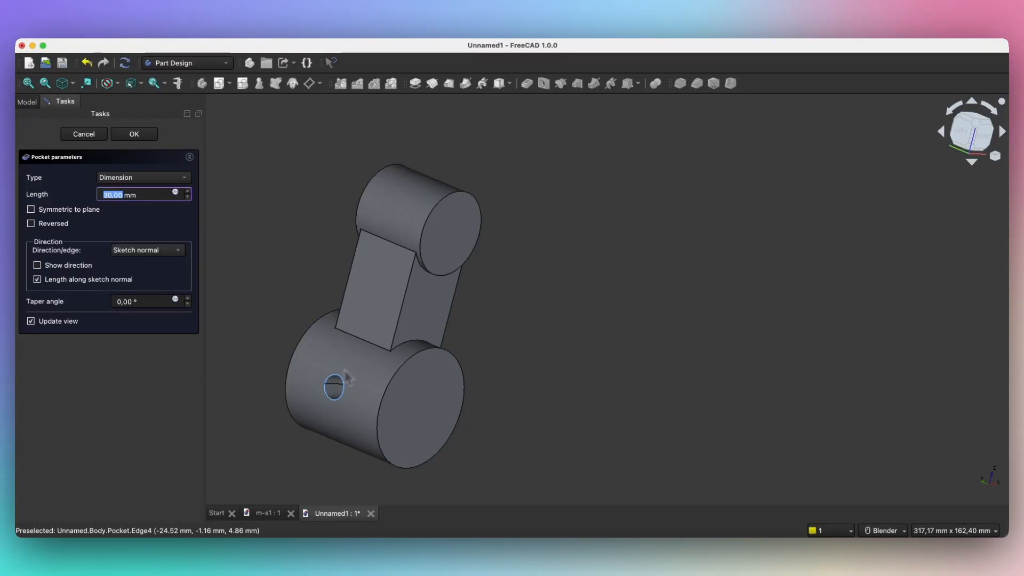
left_click(145, 176)
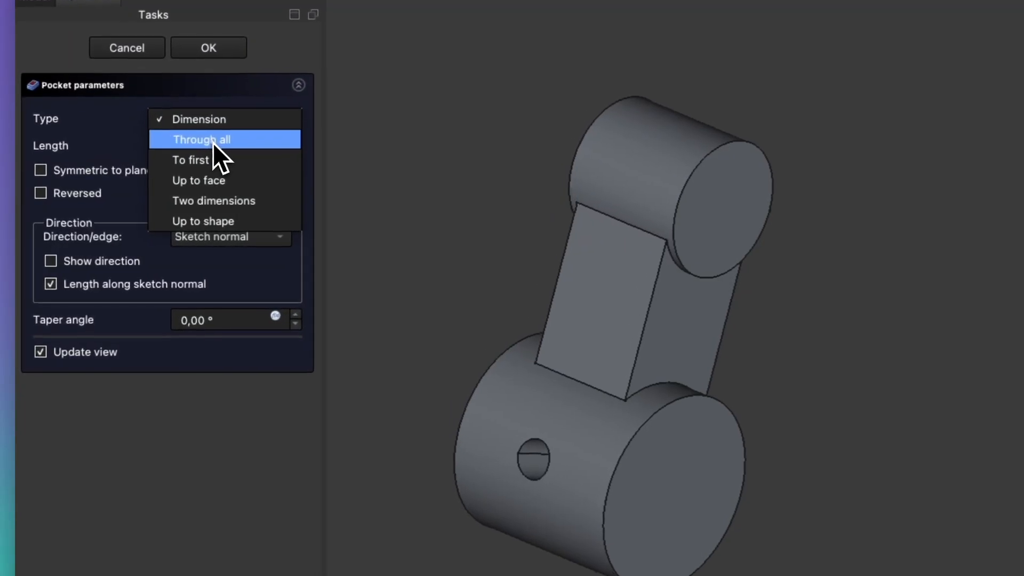
left_click(213, 144)
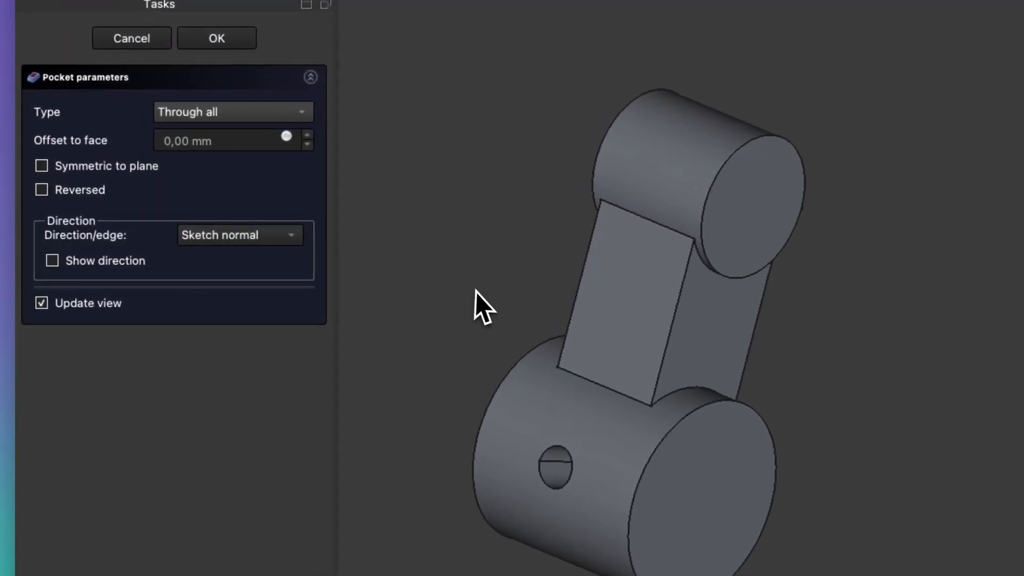
left_click(587, 520)
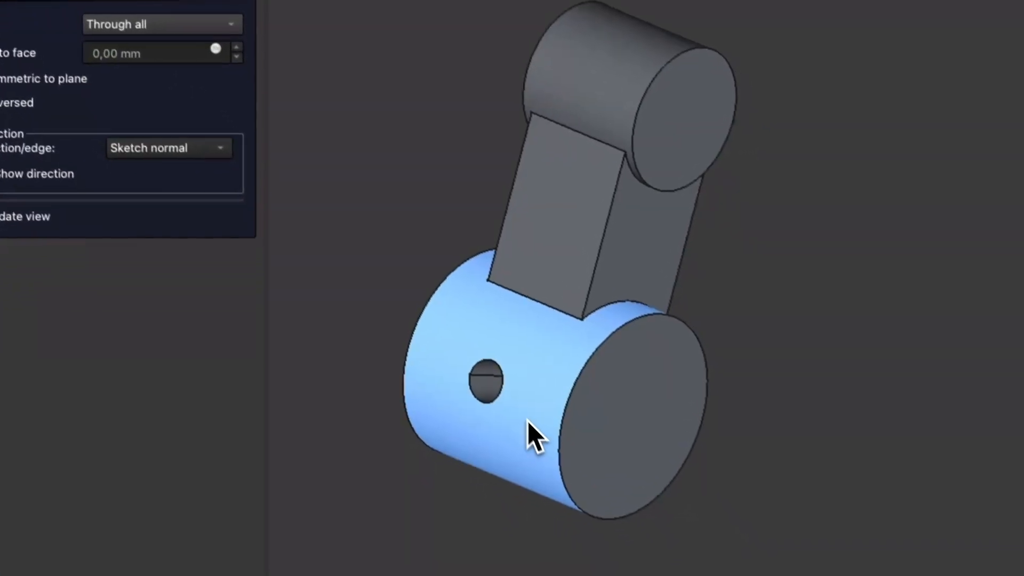
middle_click_drag(527, 420, 469, 372)
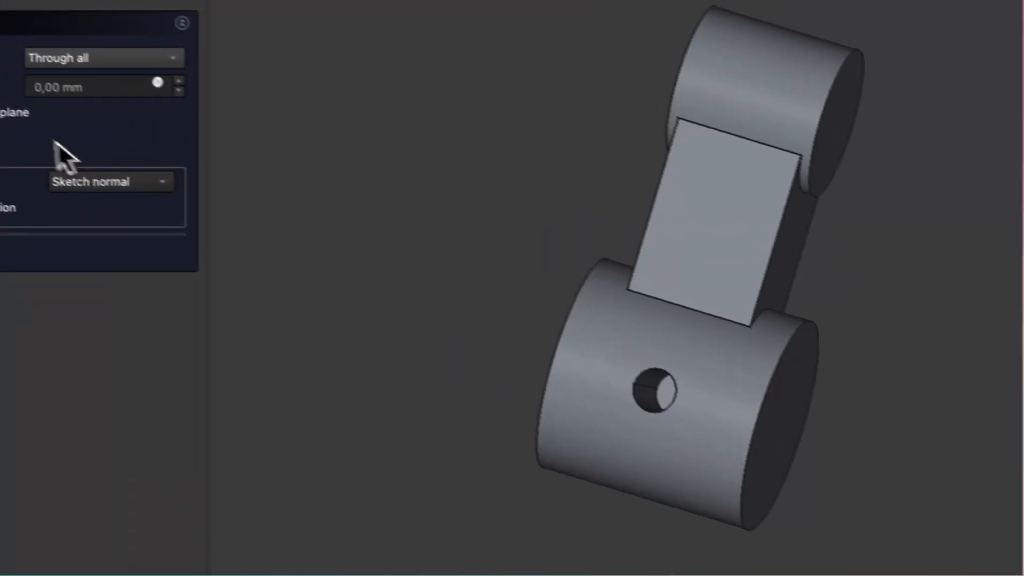
left_click(11, 114)
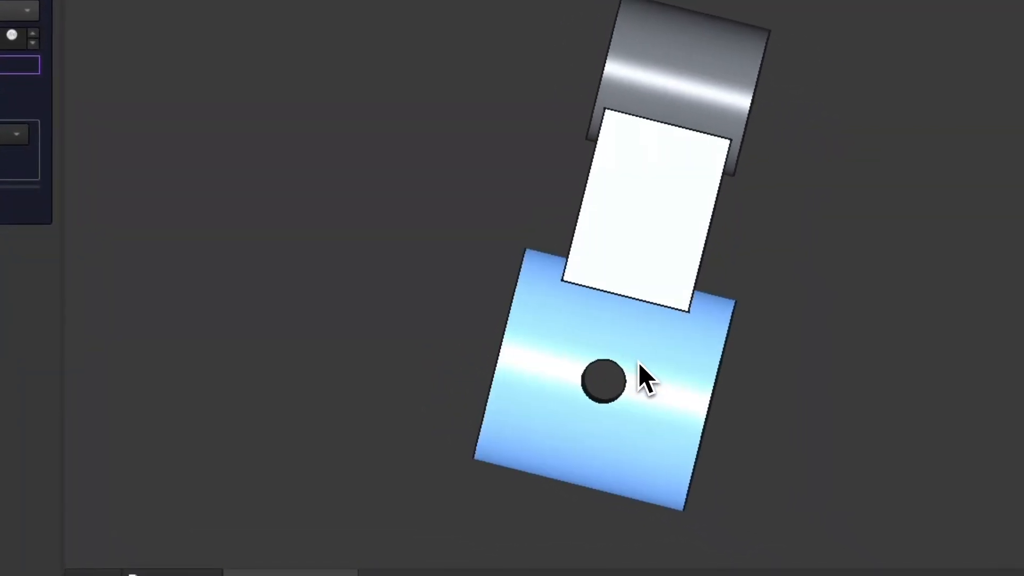
middle_click_drag(634, 366, 478, 378)
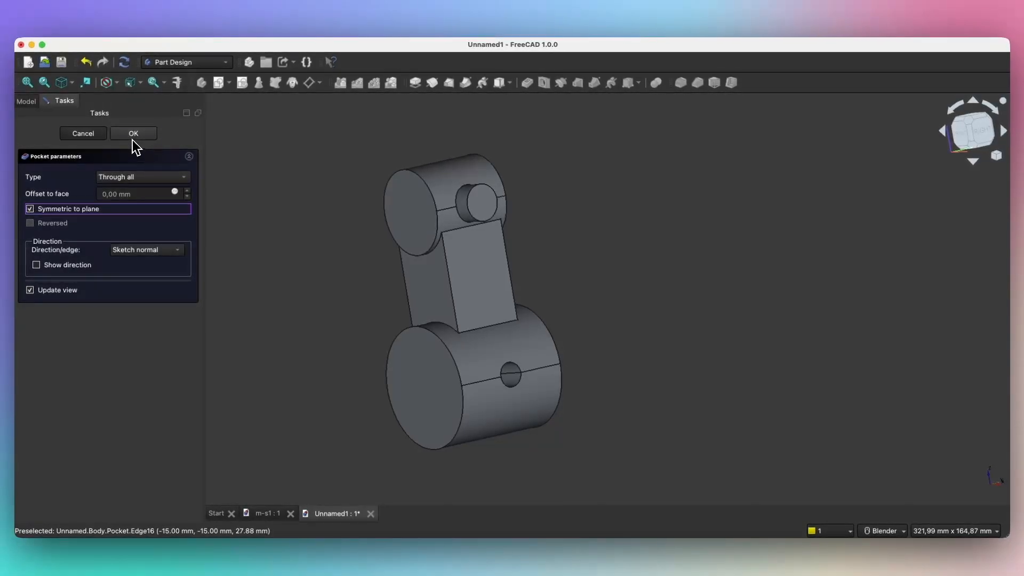
Step: Accept the cross-hole pocket and orbit to inspect the bored lower cylinder
left_click(133, 134)
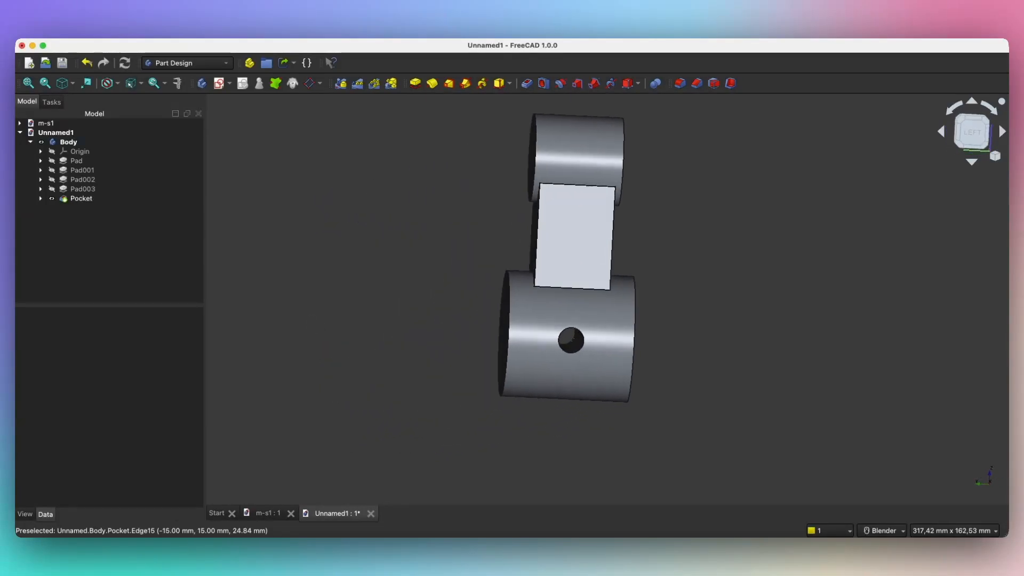
middle_click_drag(635, 336, 339, 323)
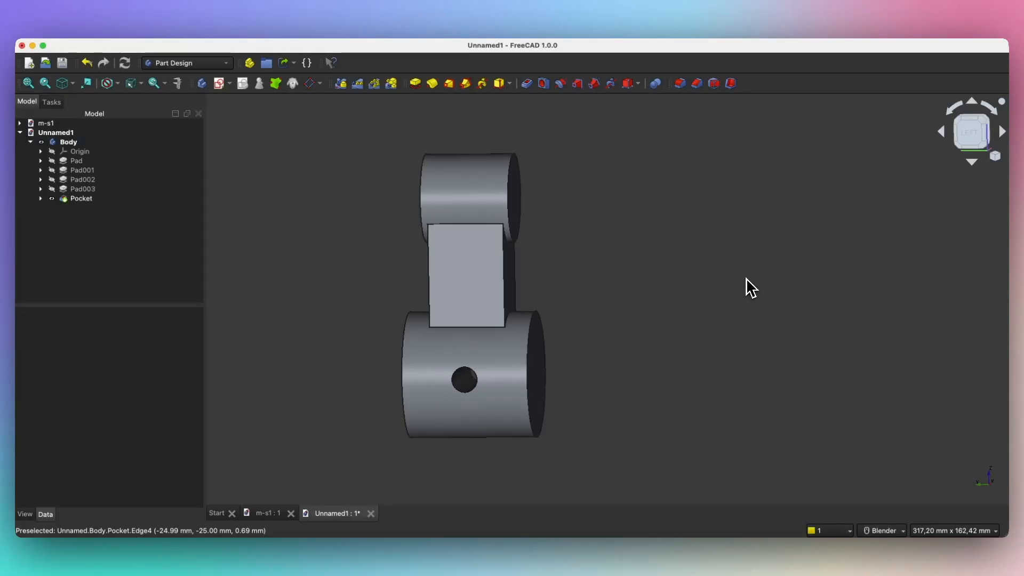
middle_click_drag(775, 269, 696, 300)
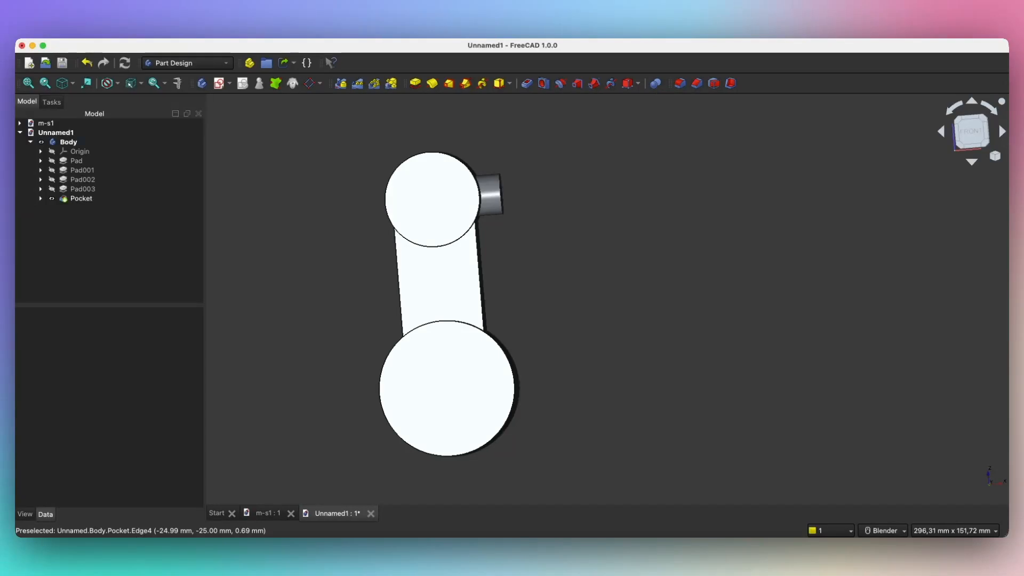
middle_click_drag(726, 290, 668, 322)
left_click(359, 360)
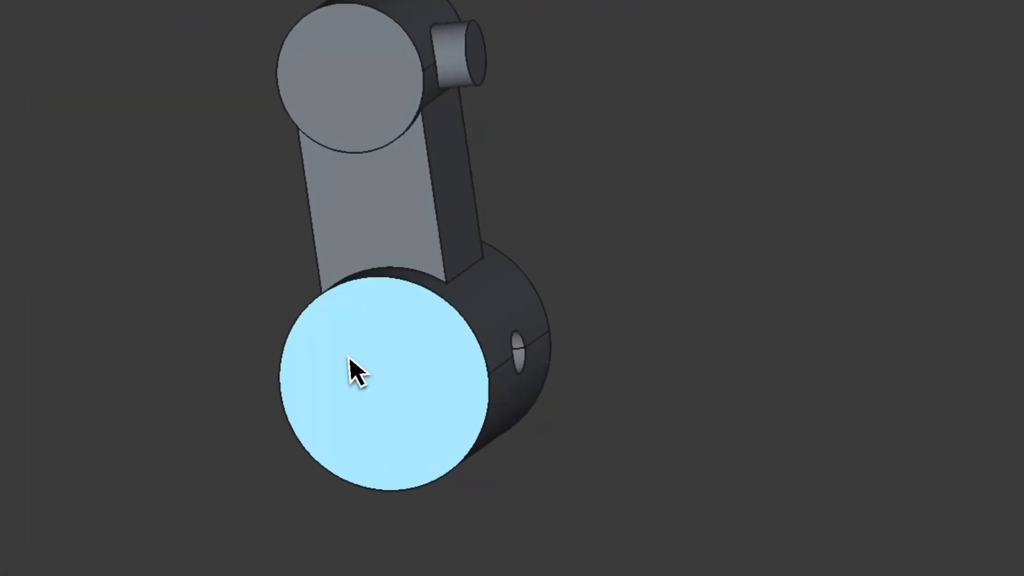
Step: On the lower cylinder's front face, sketch a centred 30 mm circle in Sketch005 and close it
left_click(364, 376)
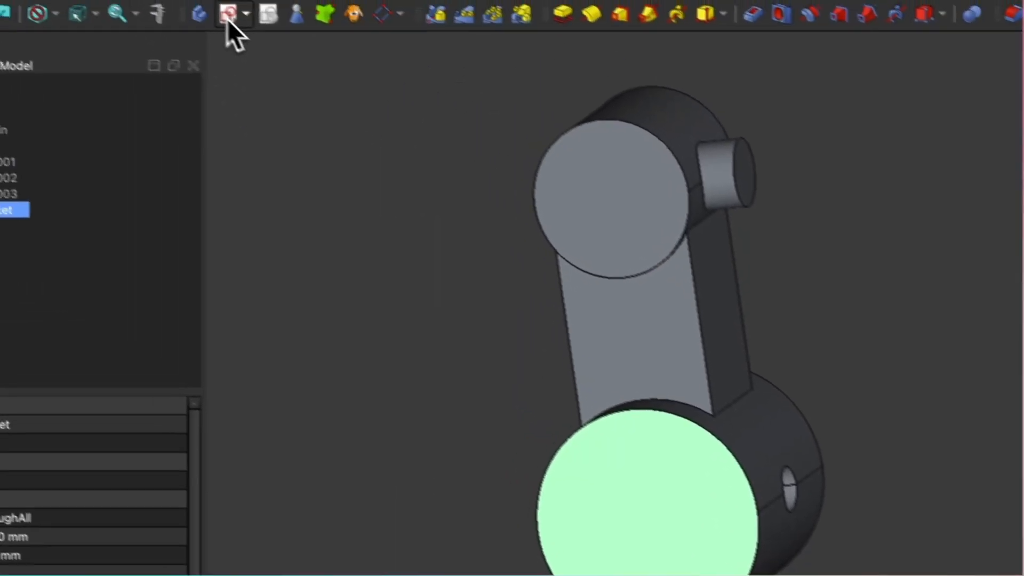
left_click(285, 48)
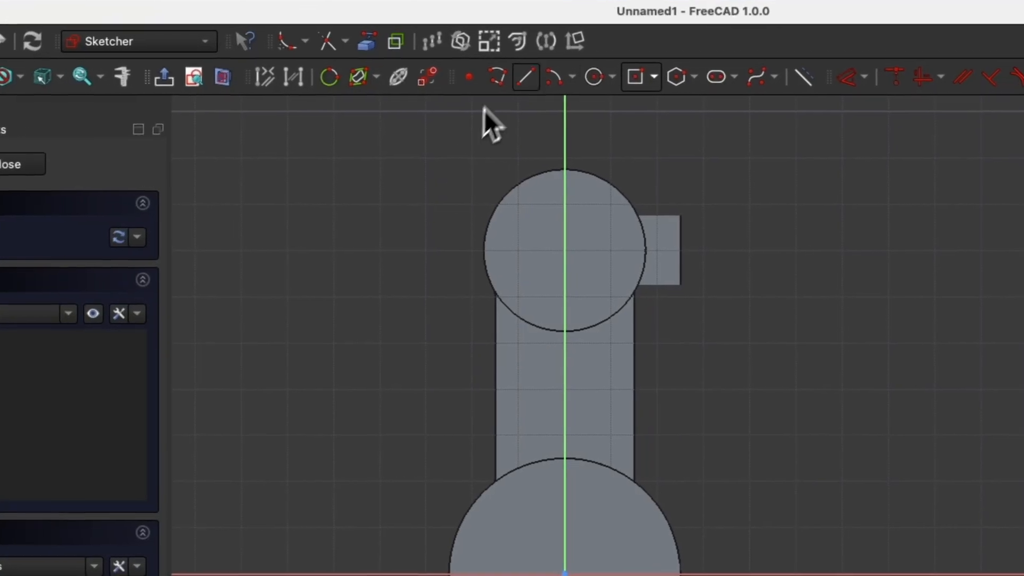
left_click(577, 82)
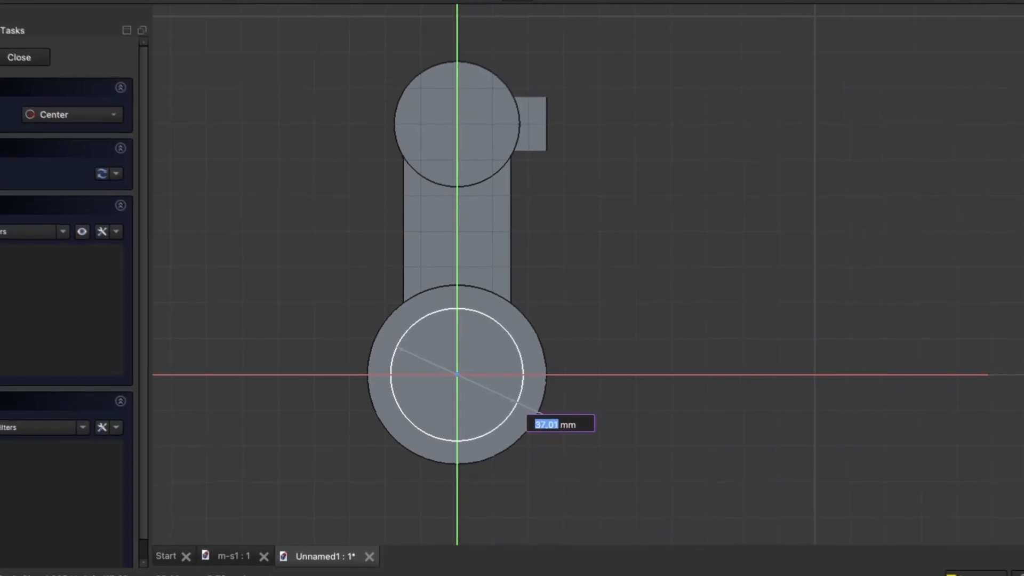
type("30")
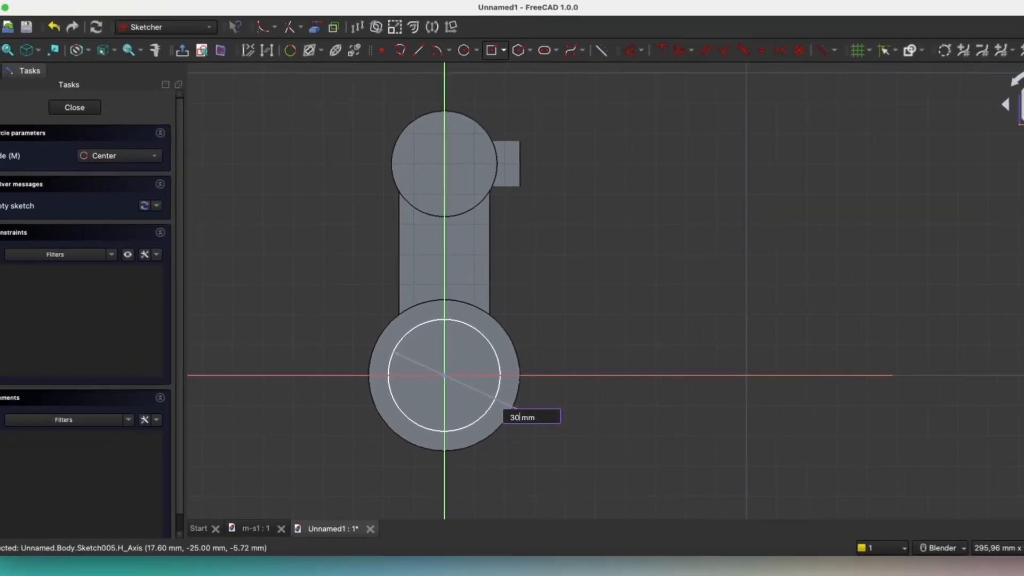
key("Return")
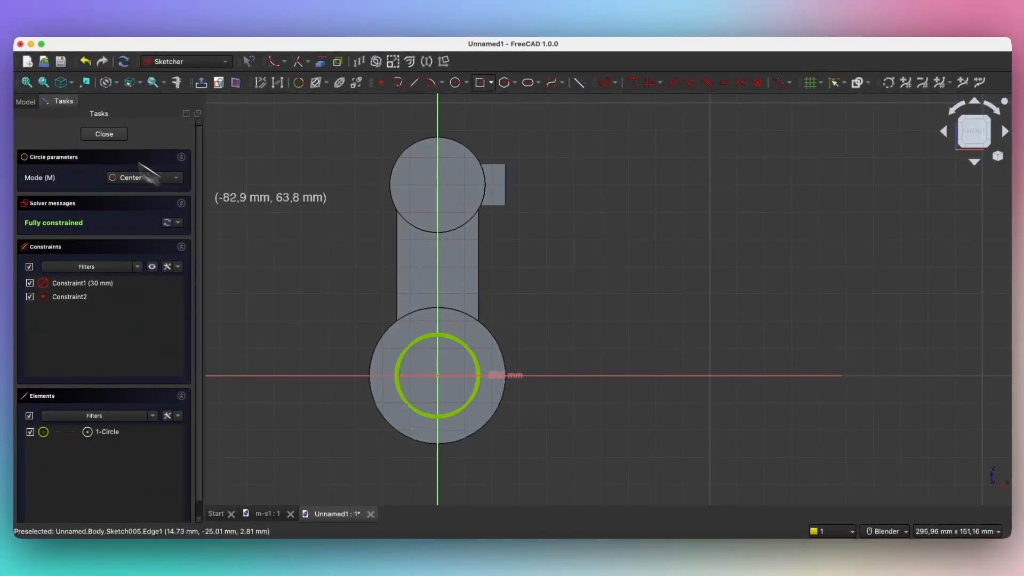
left_click(107, 137)
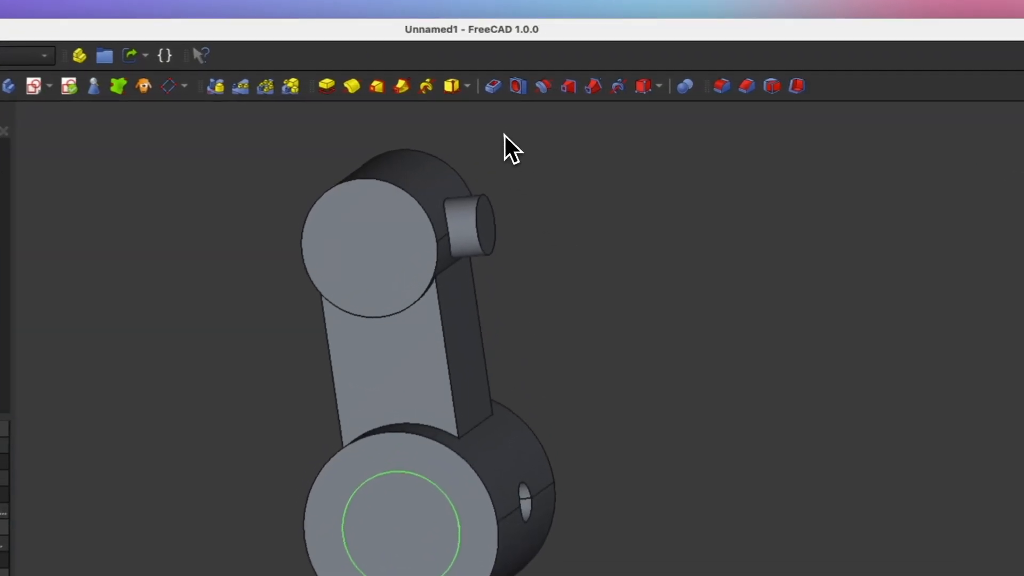
Step: Pocket the 30 mm circle with type Through all to create Pocket001
left_click(493, 88)
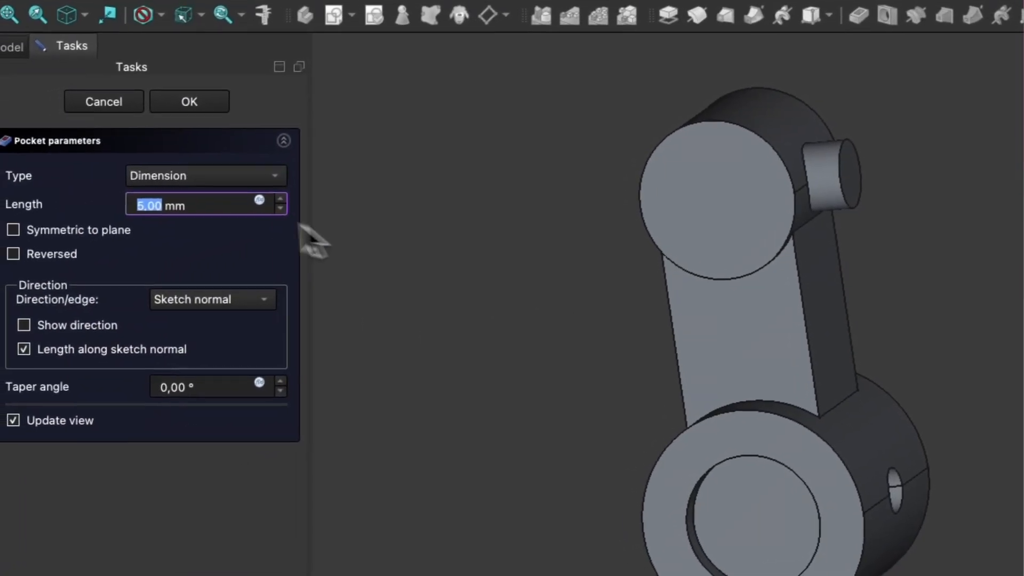
left_click(196, 183)
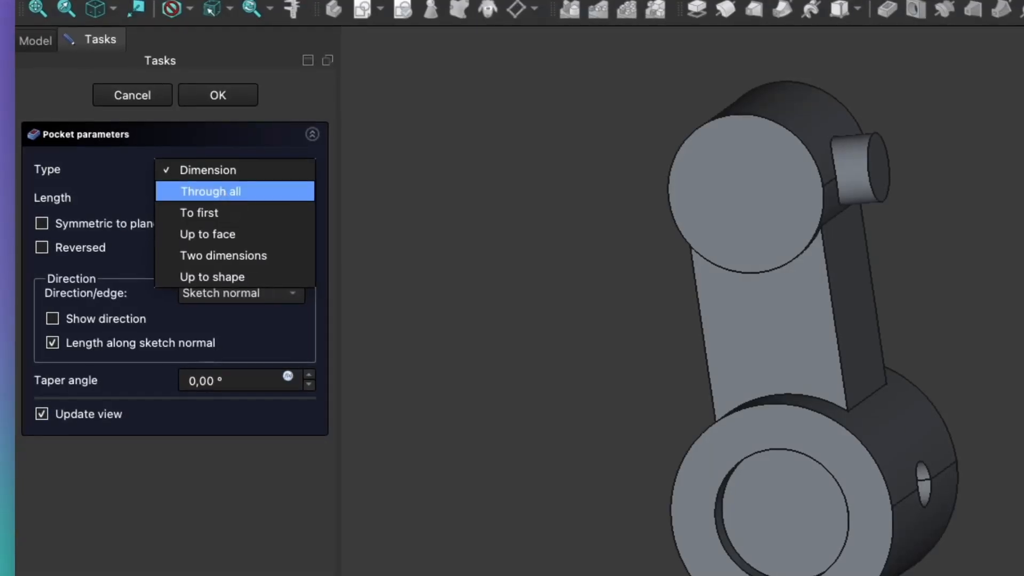
left_click(224, 192)
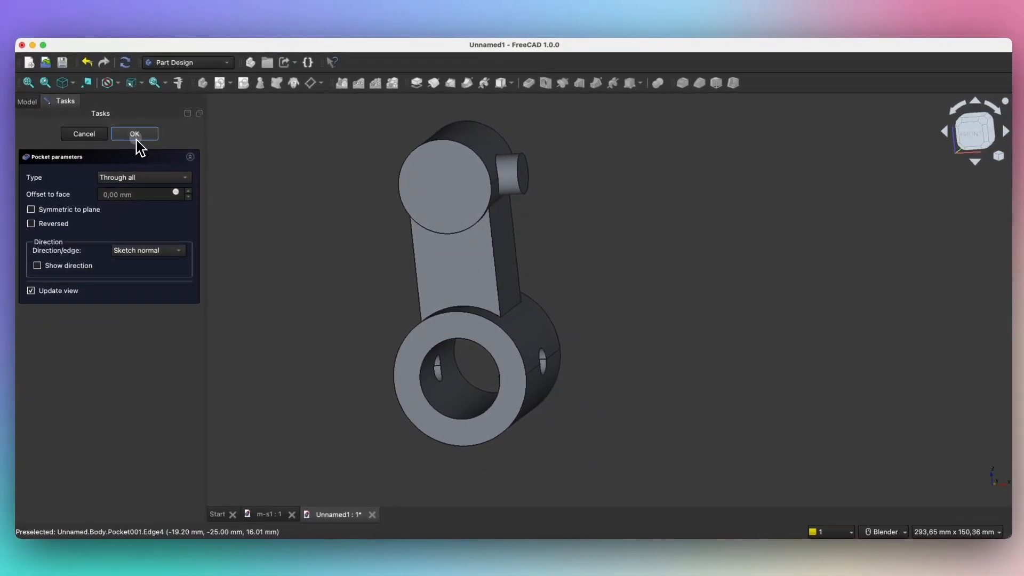
left_click(136, 137)
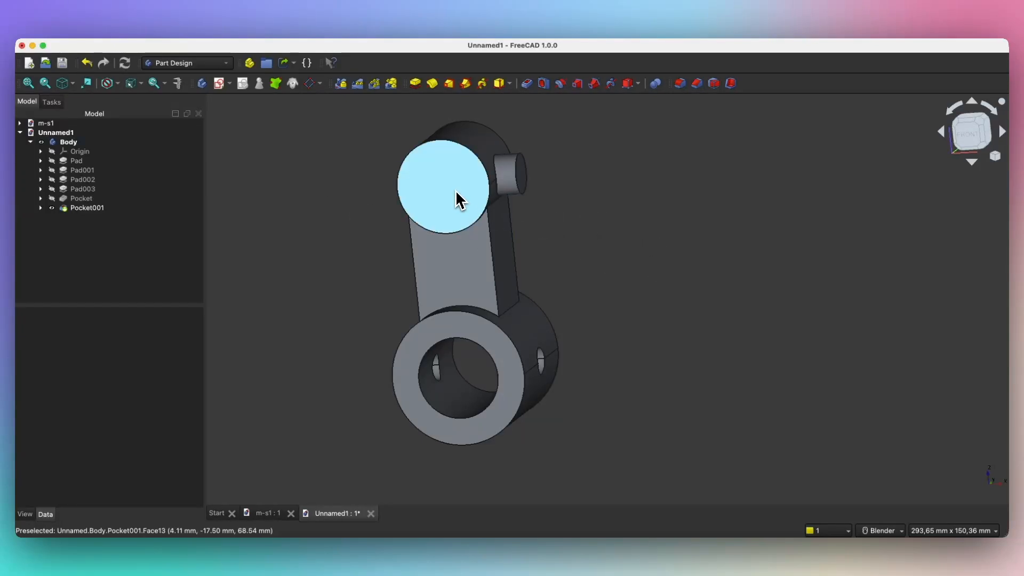
Step: Start Sketch006 on the upper cylinder's top face
left_click(456, 193)
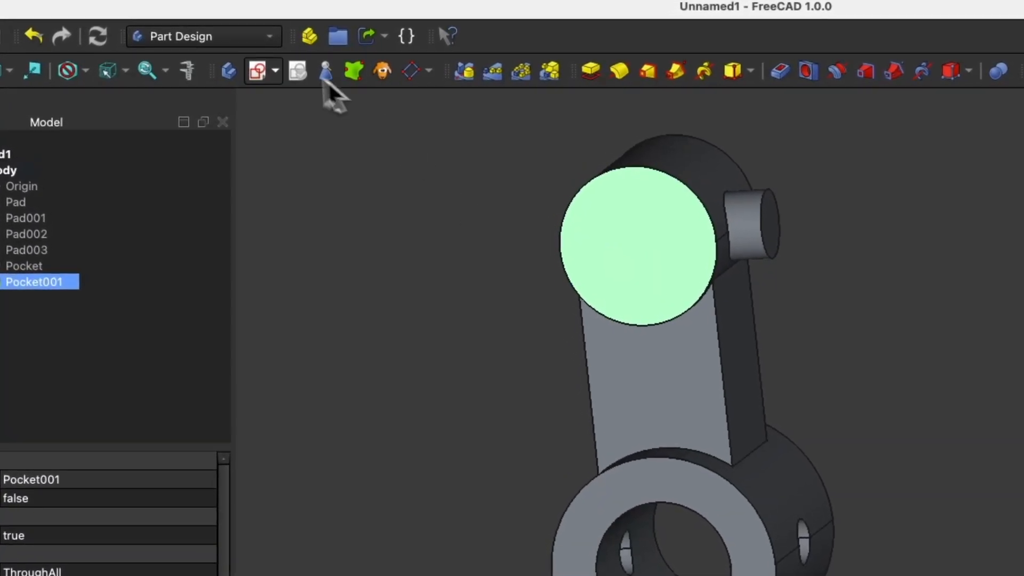
left_click(258, 71)
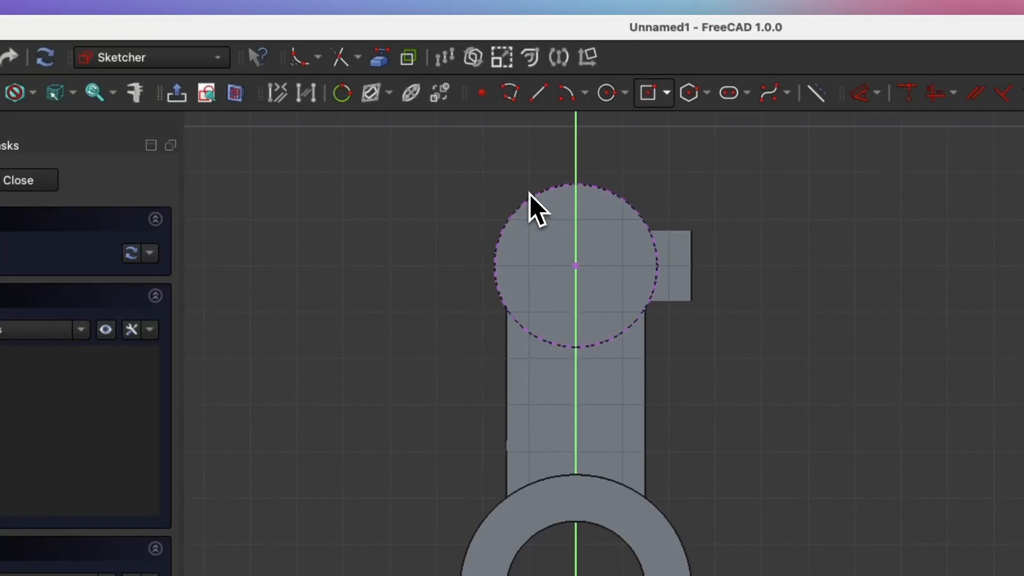
Step: Draw a 20 mm circle on the referenced cylinder centre in Sketch006 and close the sketch
left_click(558, 231)
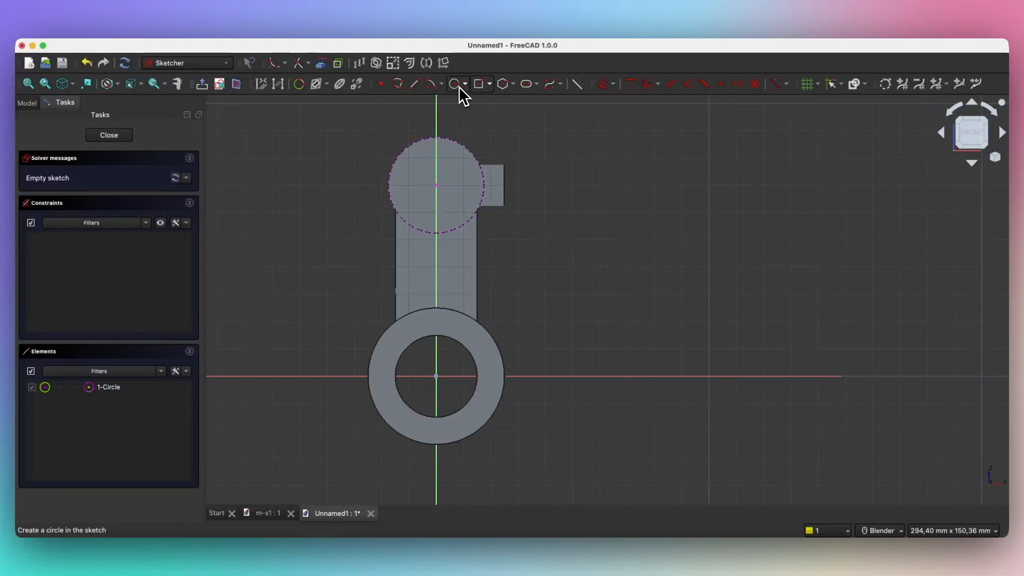
left_click(455, 84)
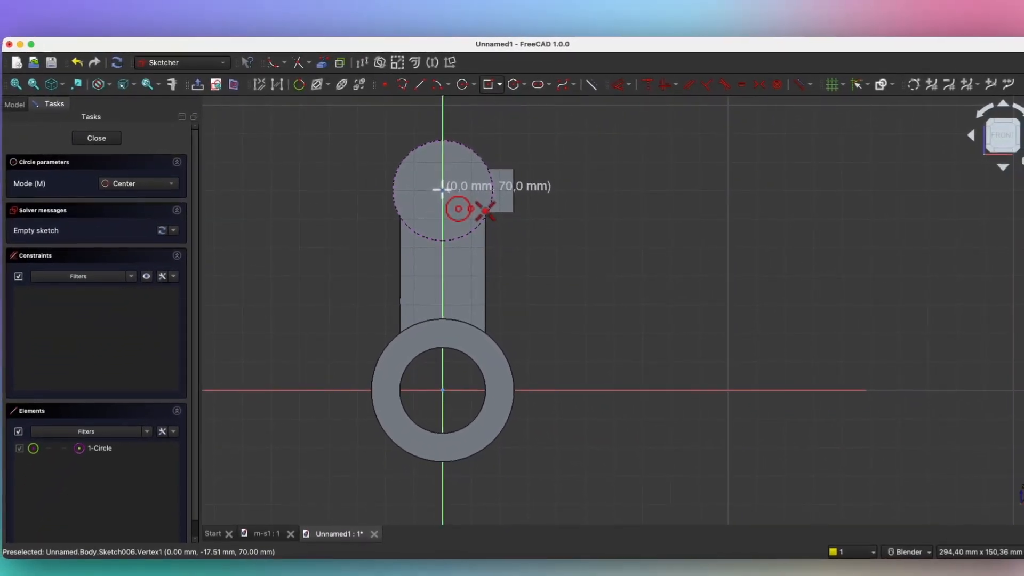
left_click(442, 190)
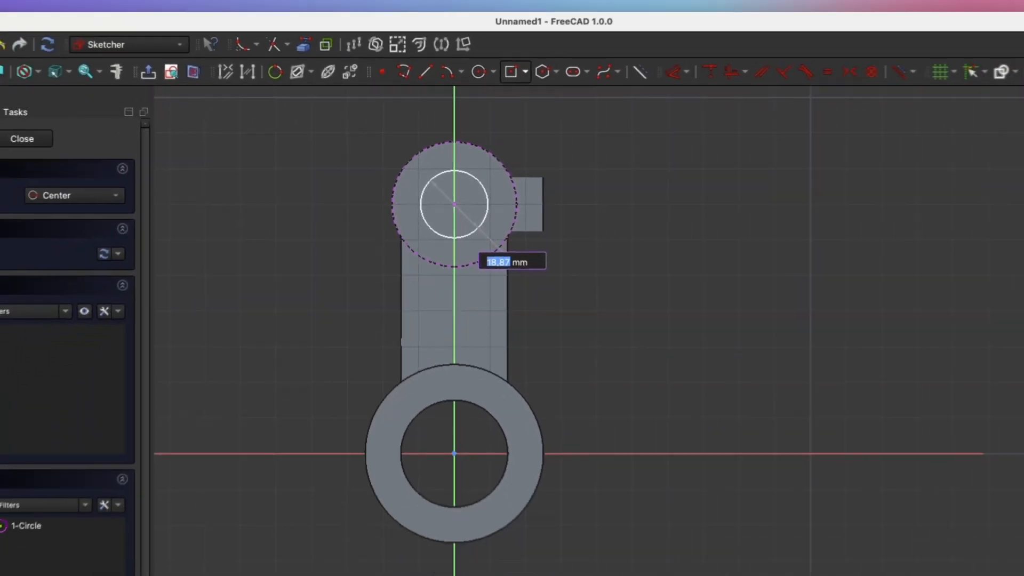
type("20")
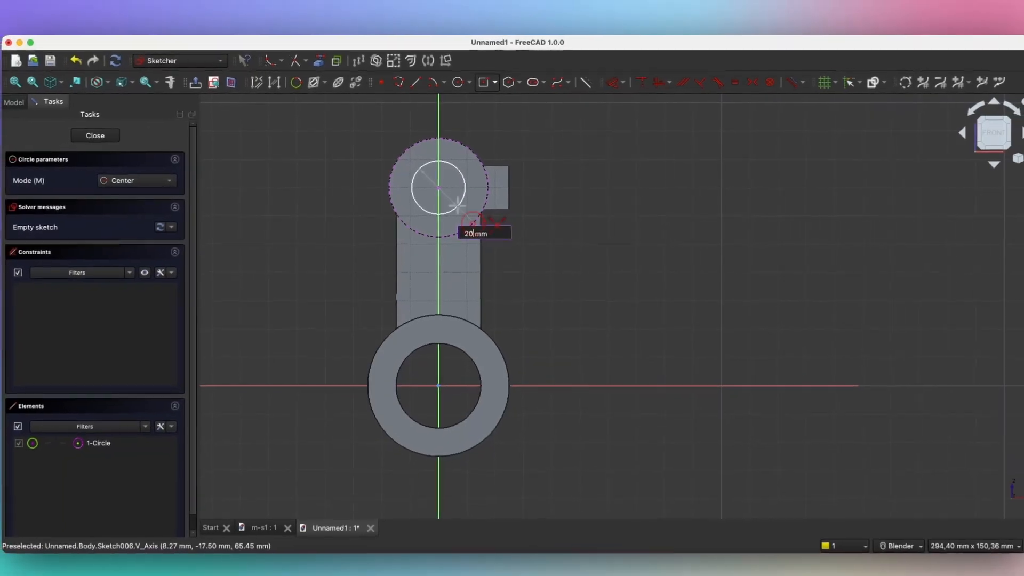
key("Return")
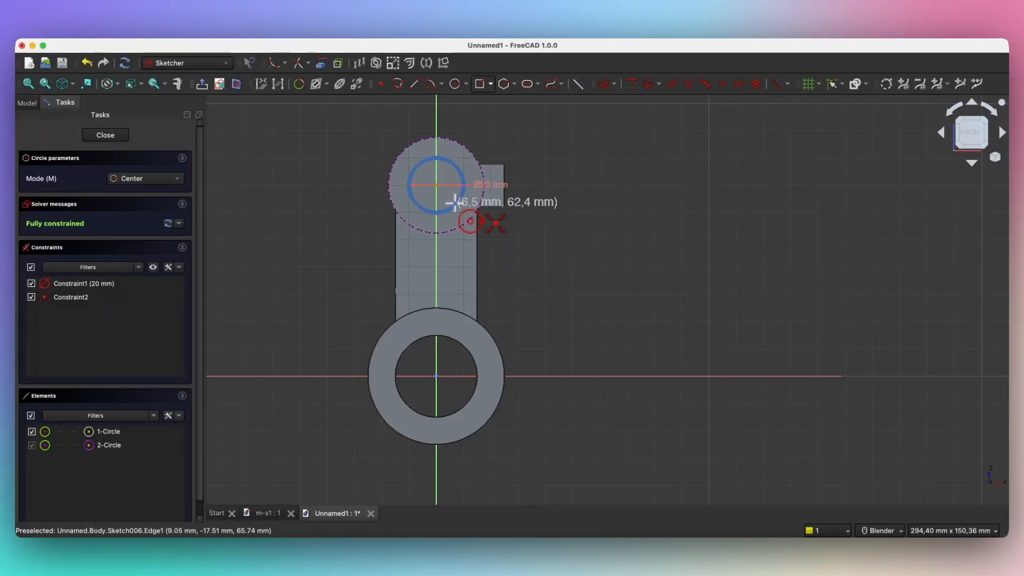
left_click(120, 137)
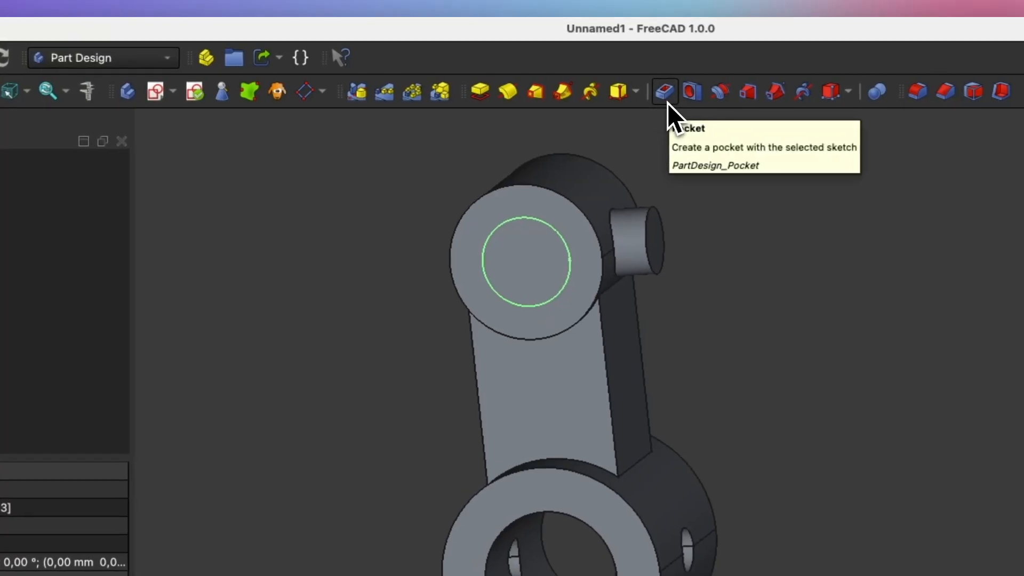
Step: Cut the 20 mm circle through all as Pocket002, then select the side boss's end face
left_click(644, 95)
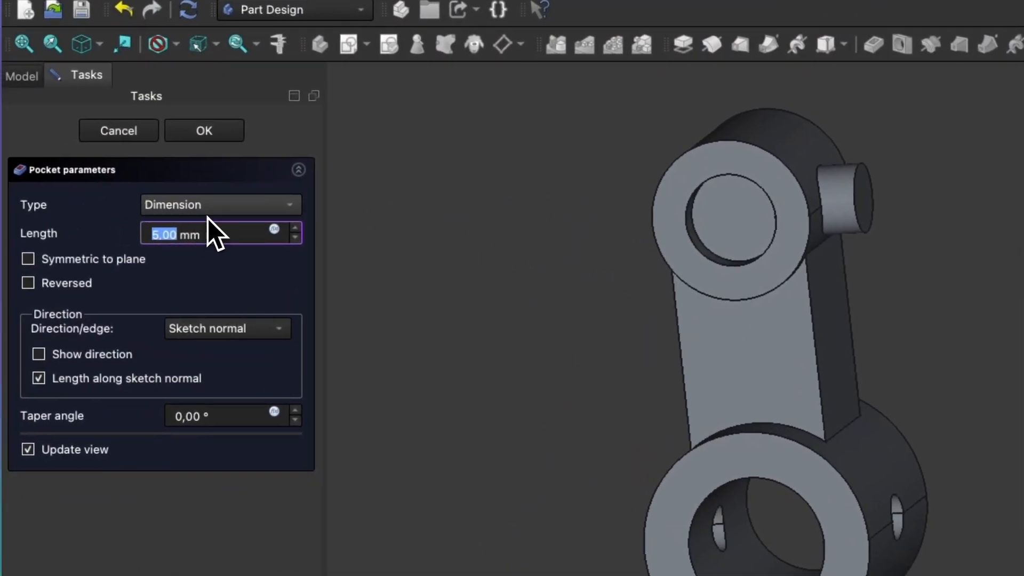
left_click(217, 209)
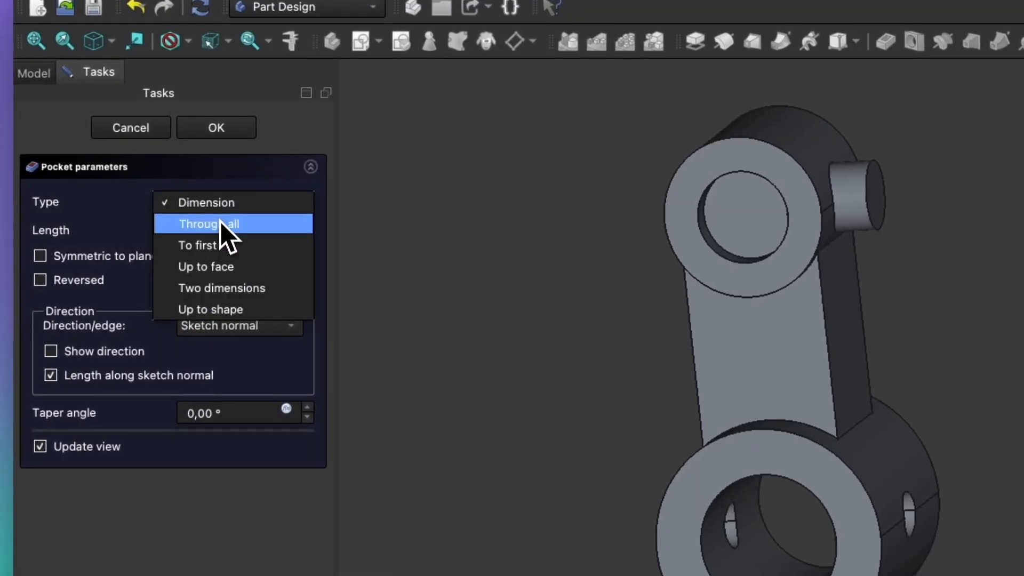
left_click(219, 222)
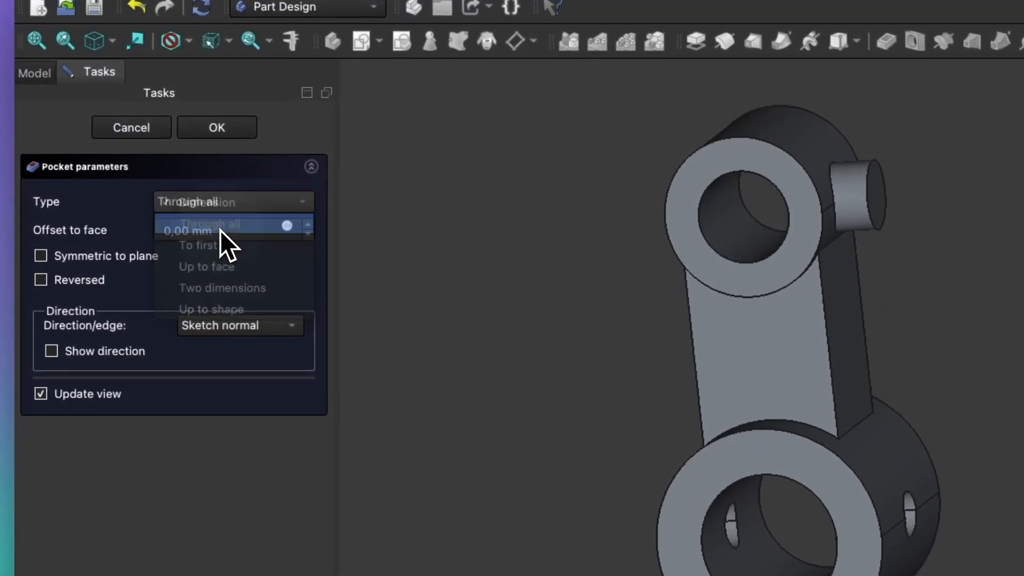
left_click(228, 134)
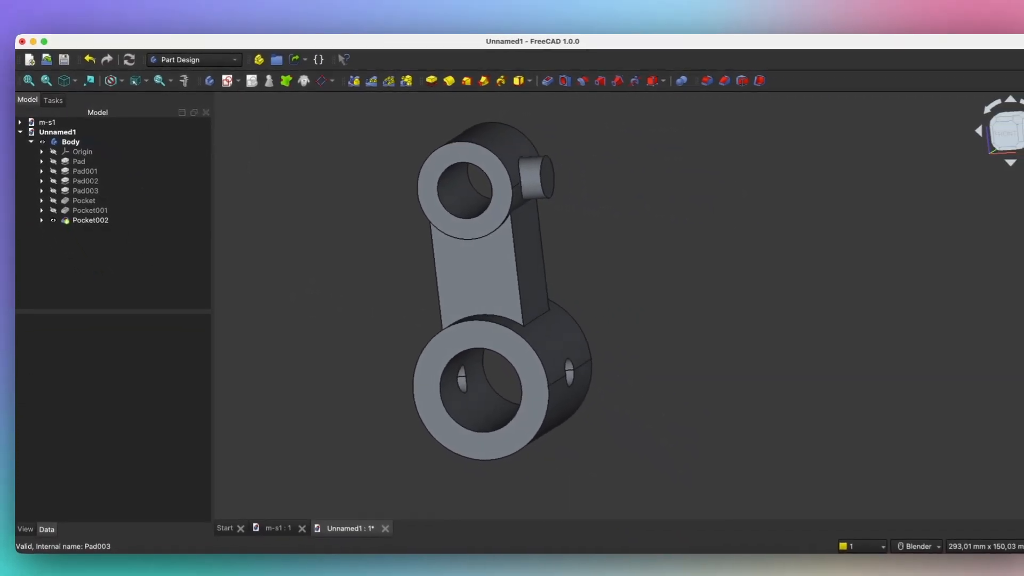
middle_click_drag(494, 285, 355, 278)
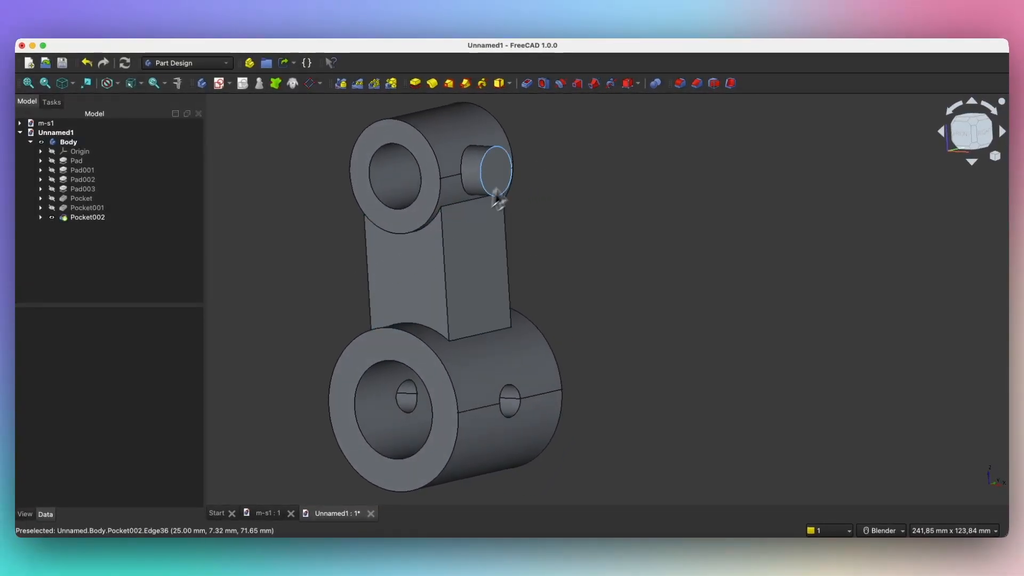
left_click(500, 168)
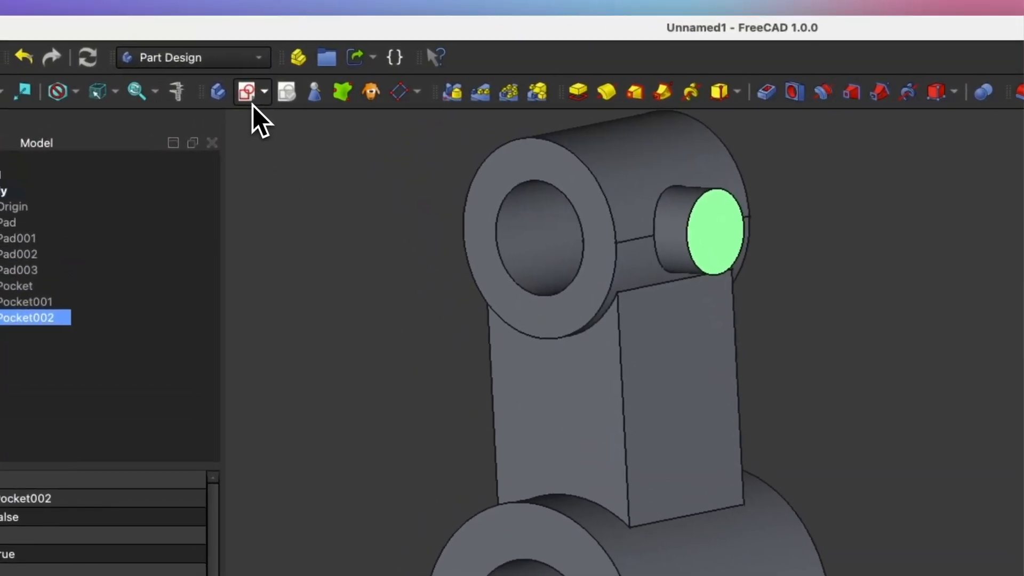
Step: Create Sketch007 on the boss end face with an 8 mm circle on its referenced edge, then close it
left_click(251, 100)
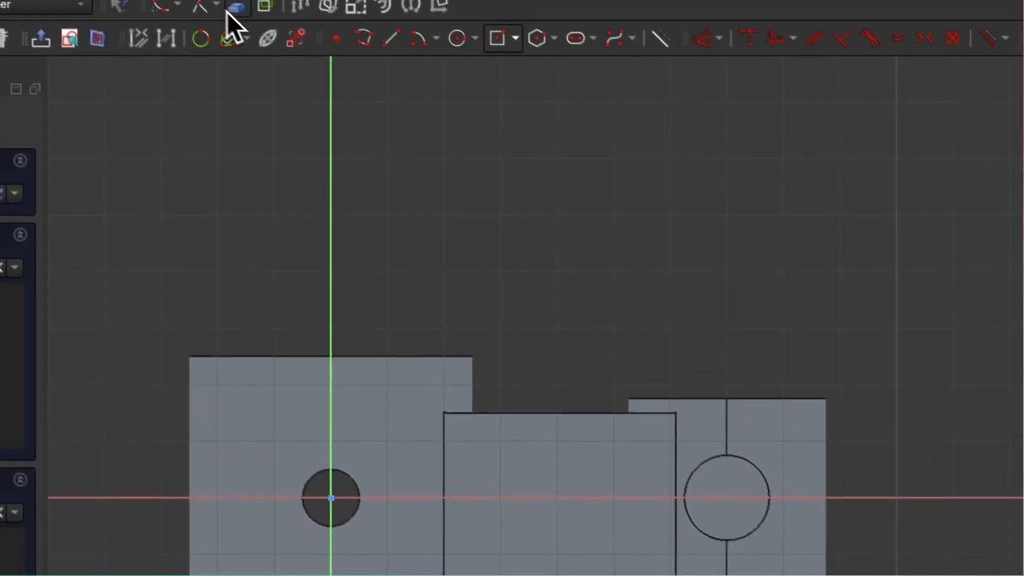
left_click(237, 7)
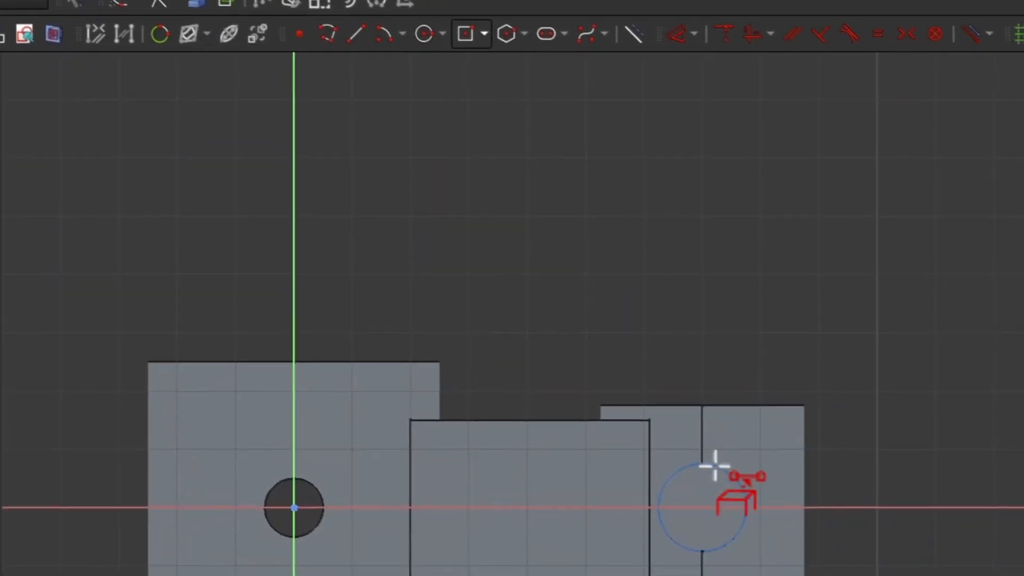
left_click(809, 510)
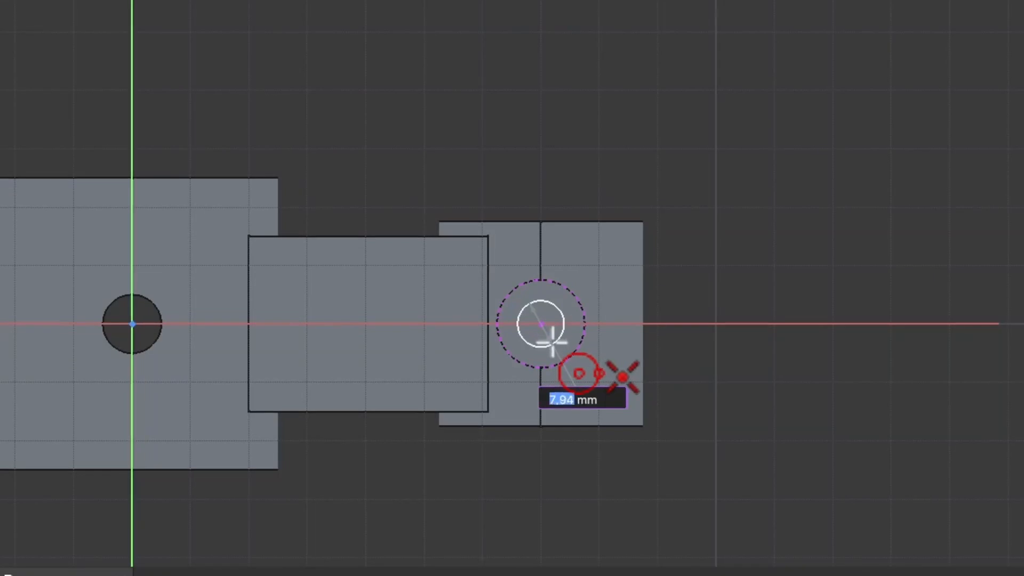
key("Return")
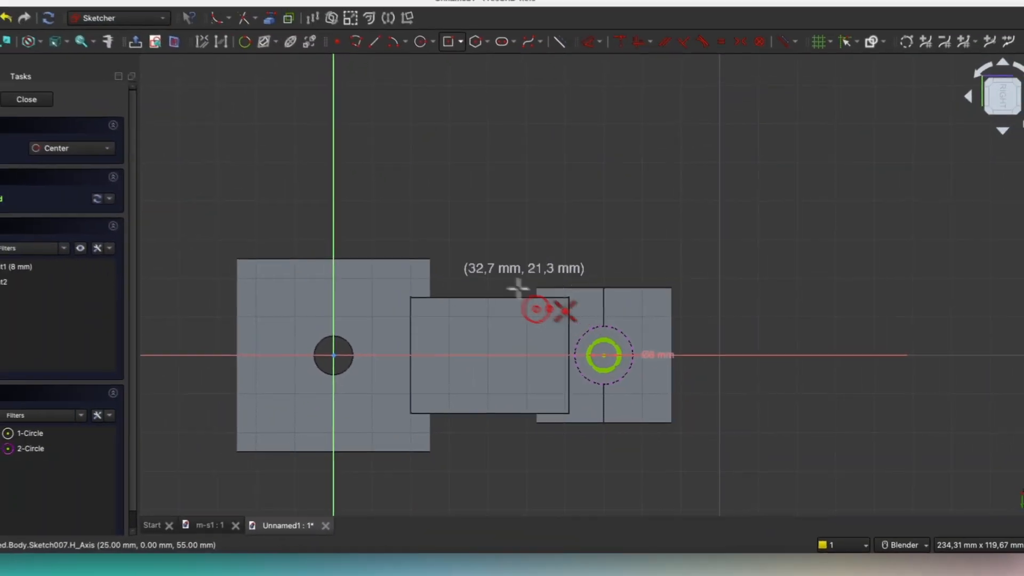
left_click(27, 99)
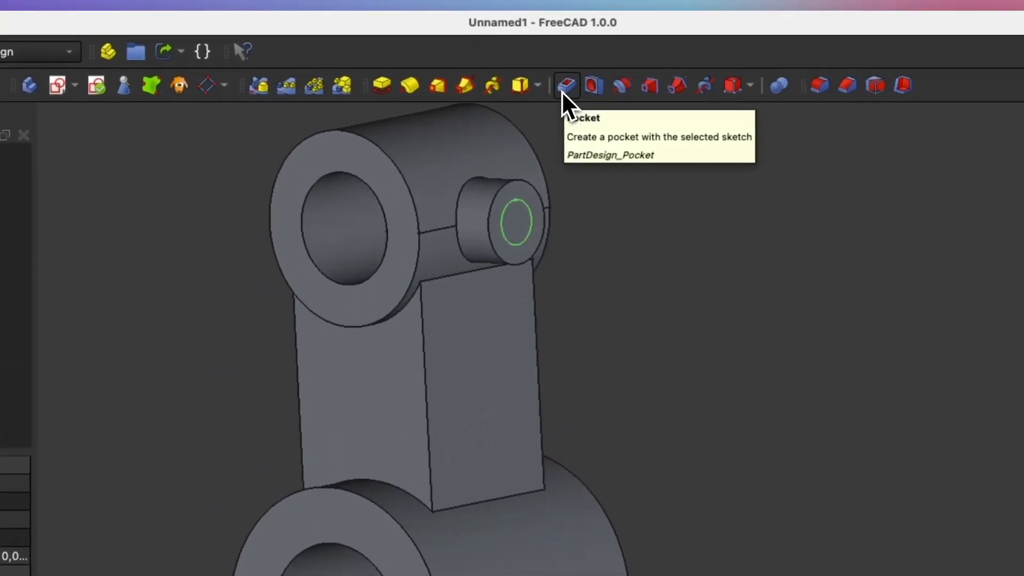
Step: Pocket the 8 mm circle, trying the To first and Up to face depth types
left_click(557, 89)
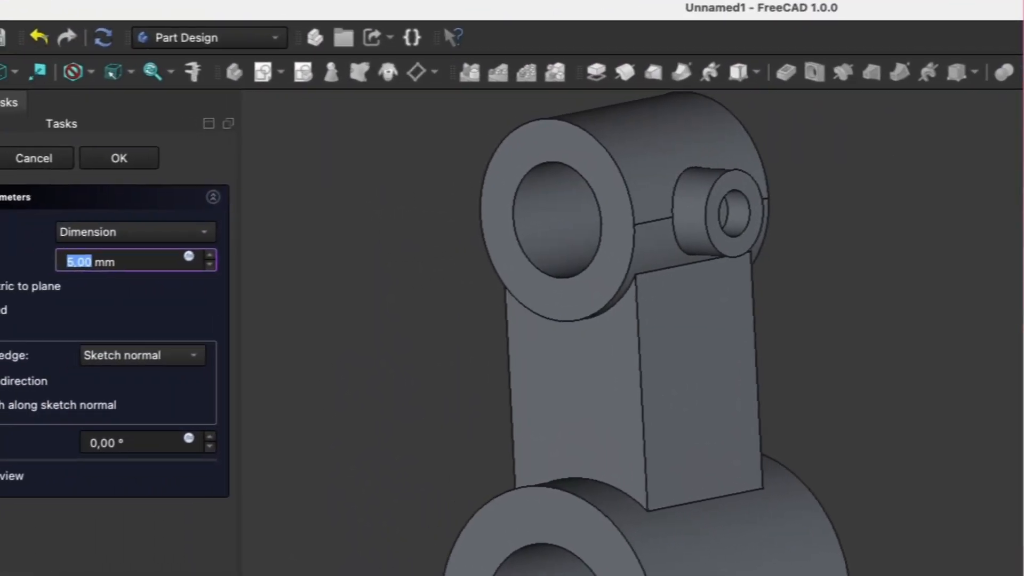
middle_click_drag(508, 208, 630, 242)
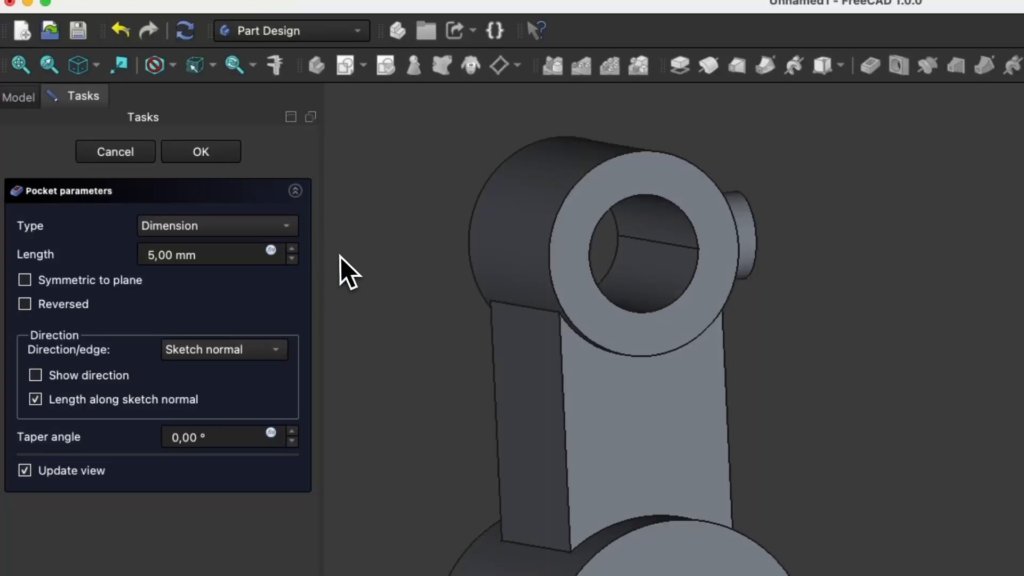
left_click(270, 234)
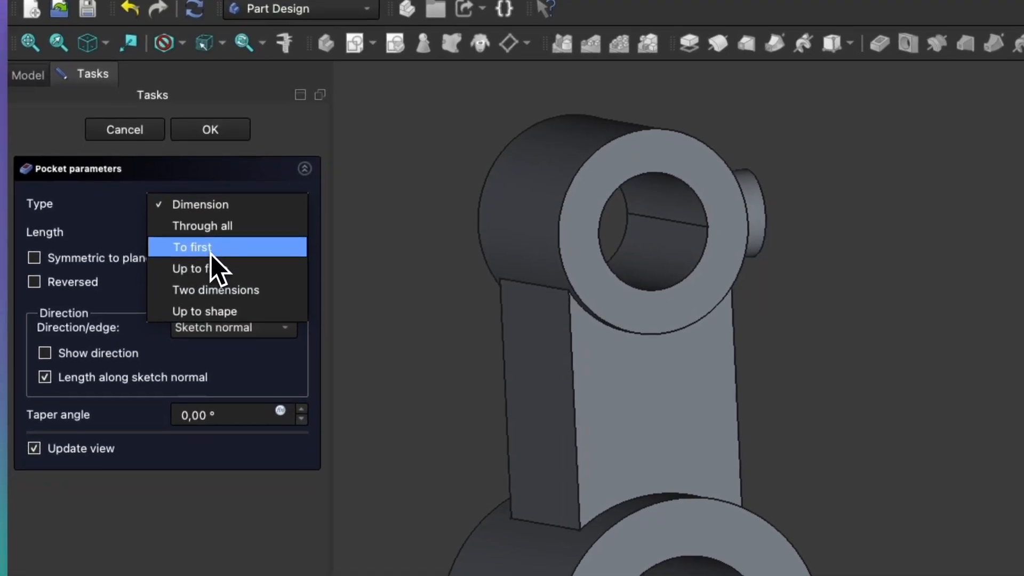
left_click(208, 262)
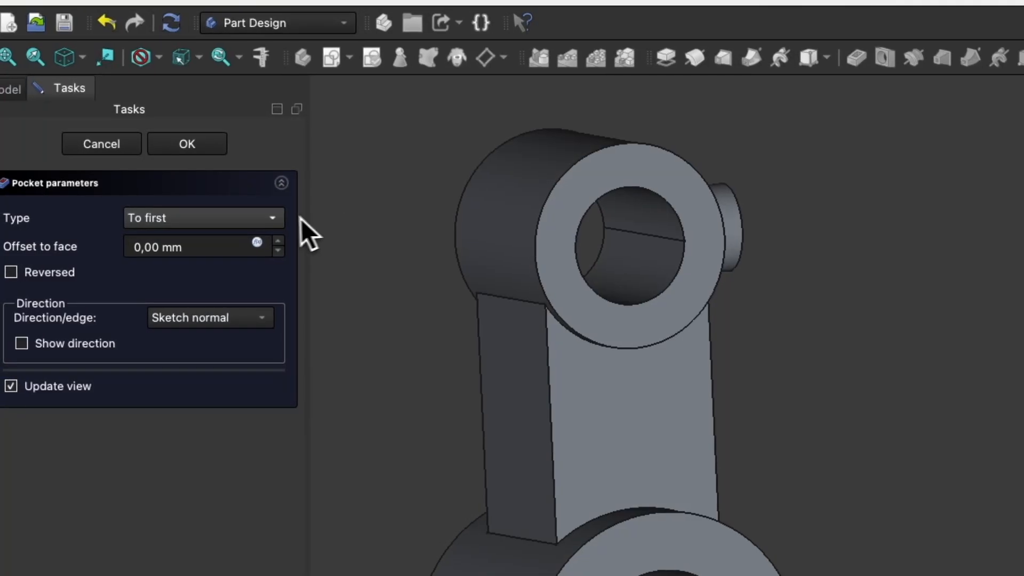
left_click(234, 225)
left_click(219, 244)
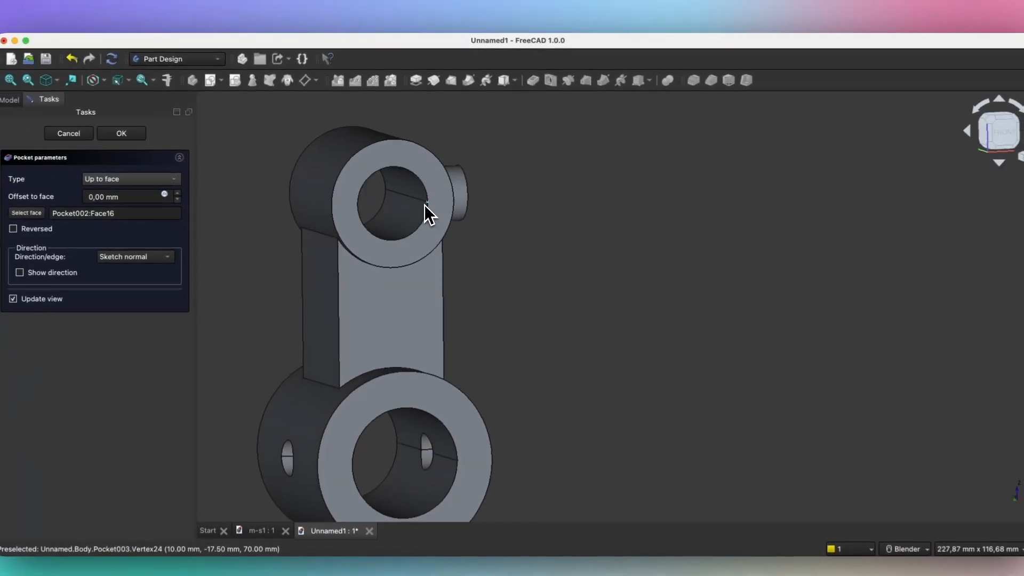
Step: Switch the pocket back to Dimension at 20 mm depth and accept Pocket003
middle_click_drag(420, 199, 353, 204)
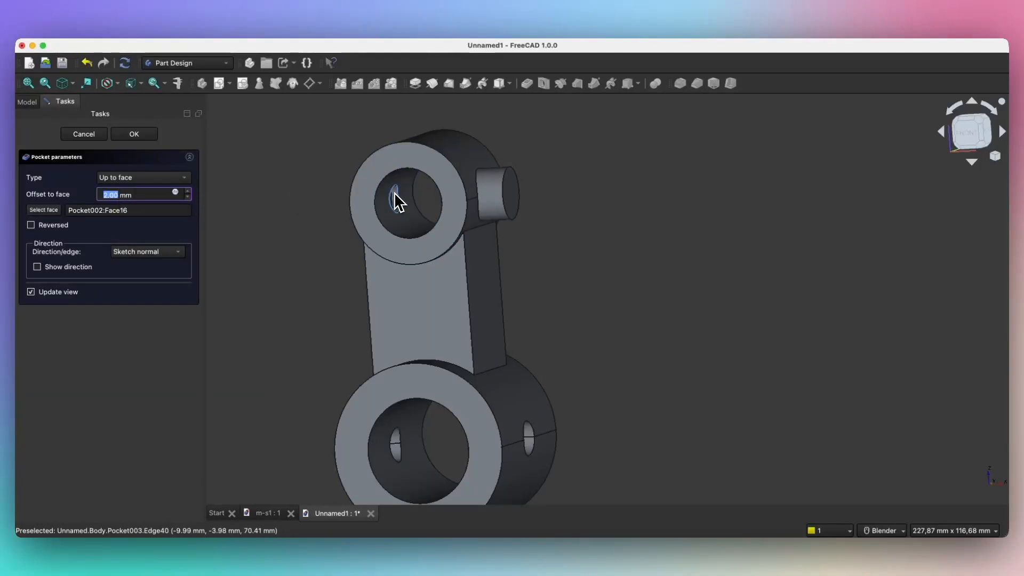
middle_click_drag(393, 194, 395, 194)
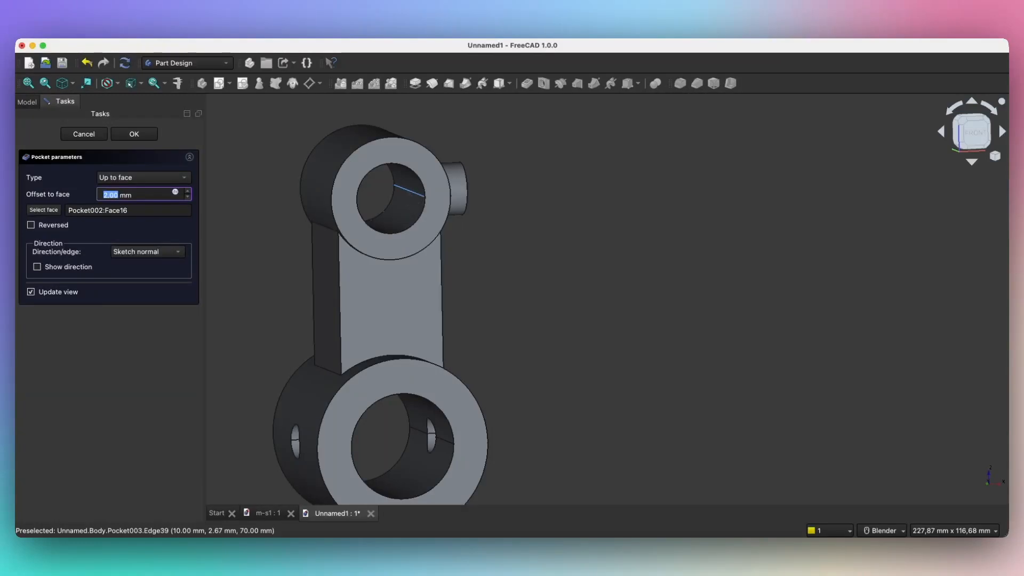
key("Tab")
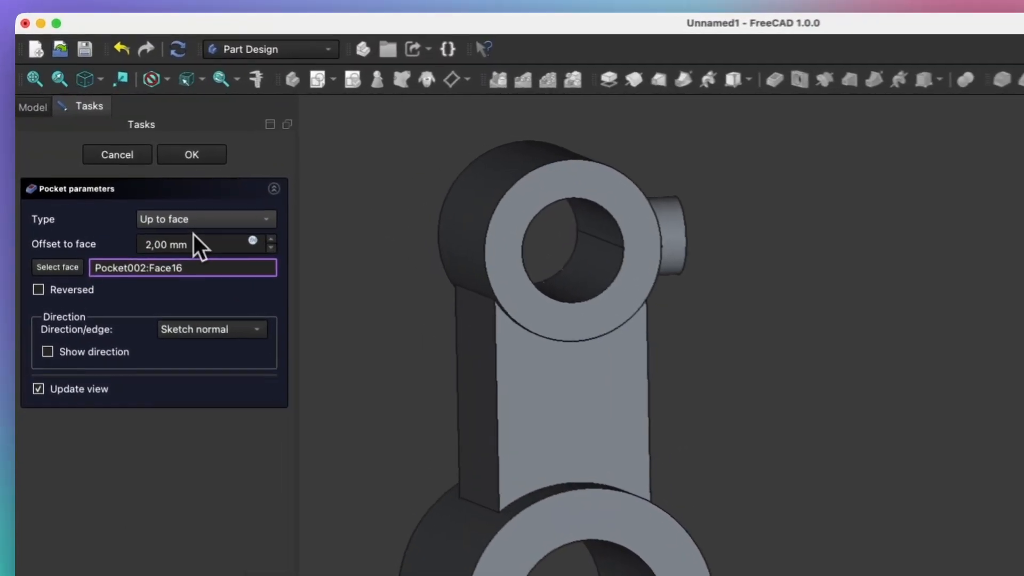
left_click(207, 234)
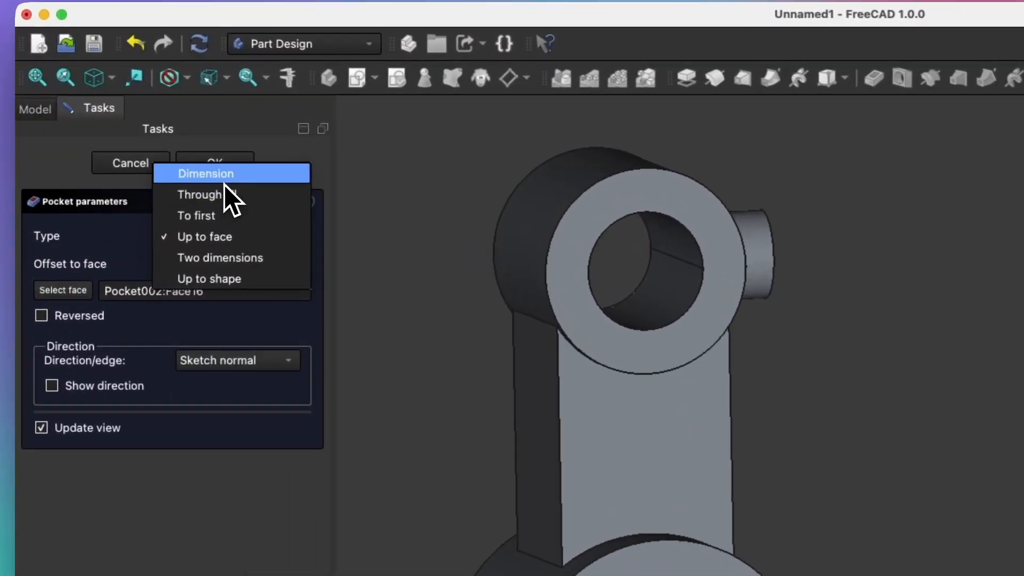
left_click(225, 178)
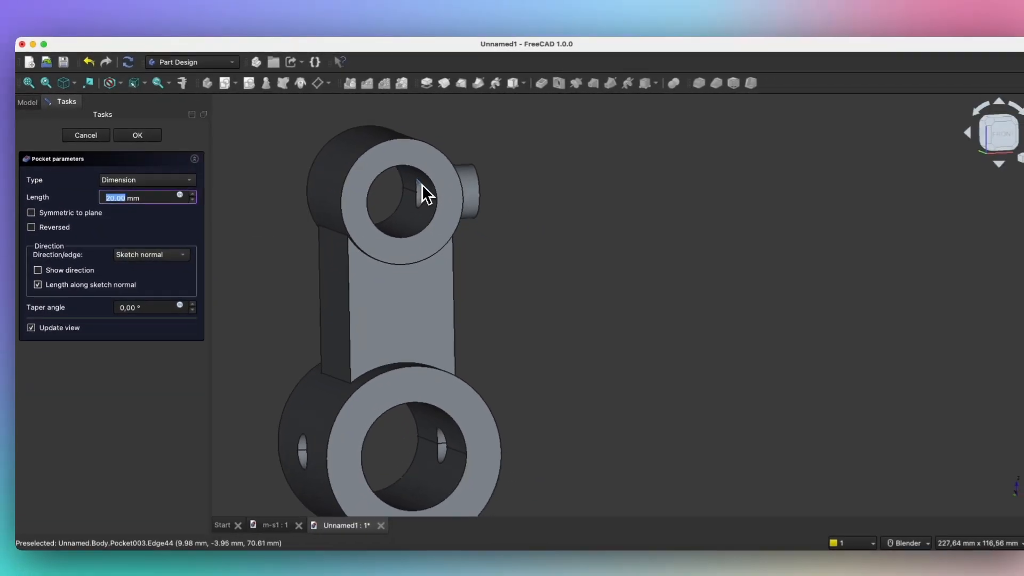
middle_click_drag(419, 186, 416, 190)
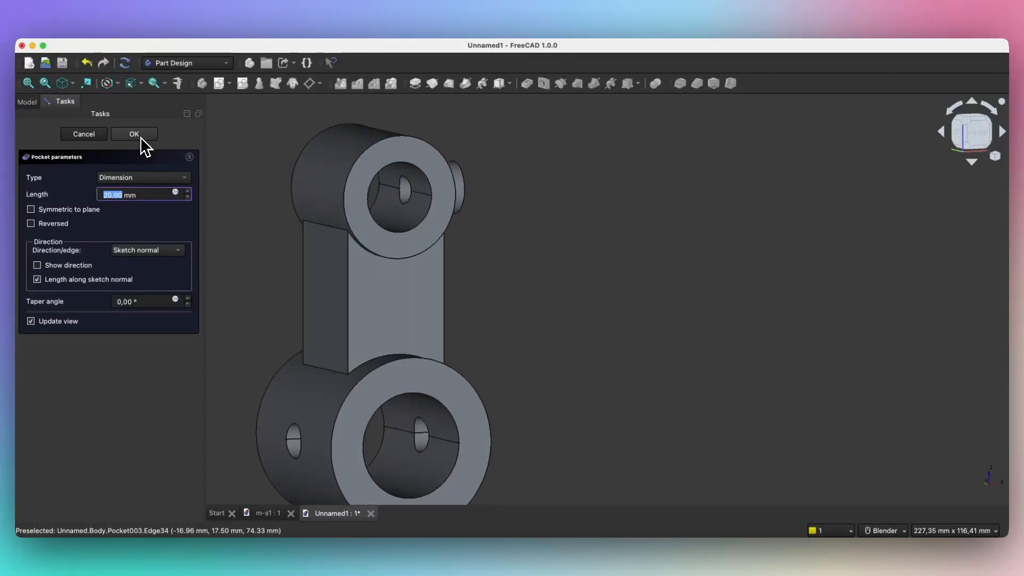
left_click(135, 134)
Step: Fillet the two web-to-lower-cylinder edges with a 3 mm radius
middle_click_drag(615, 258, 569, 347)
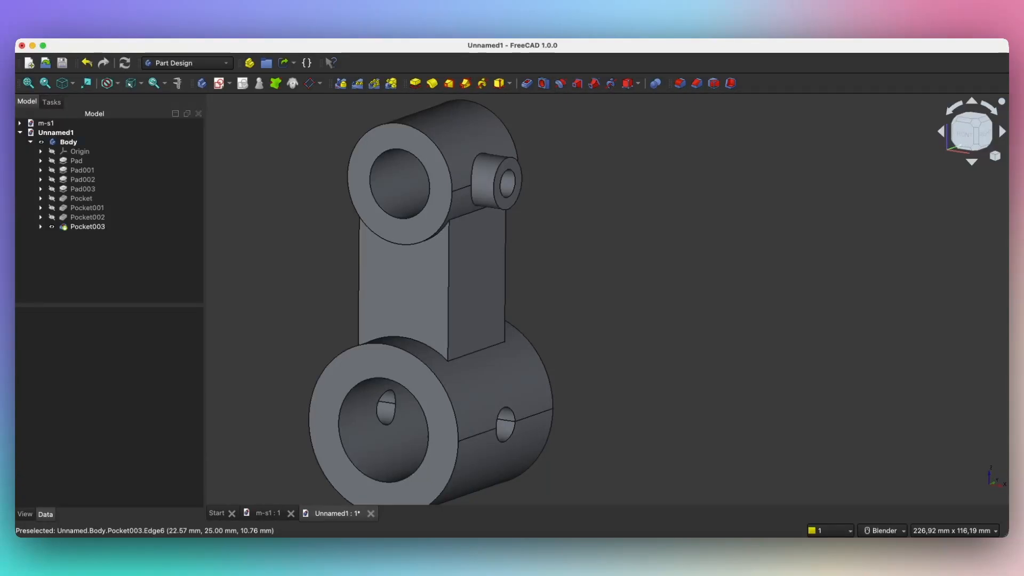
left_click(433, 350)
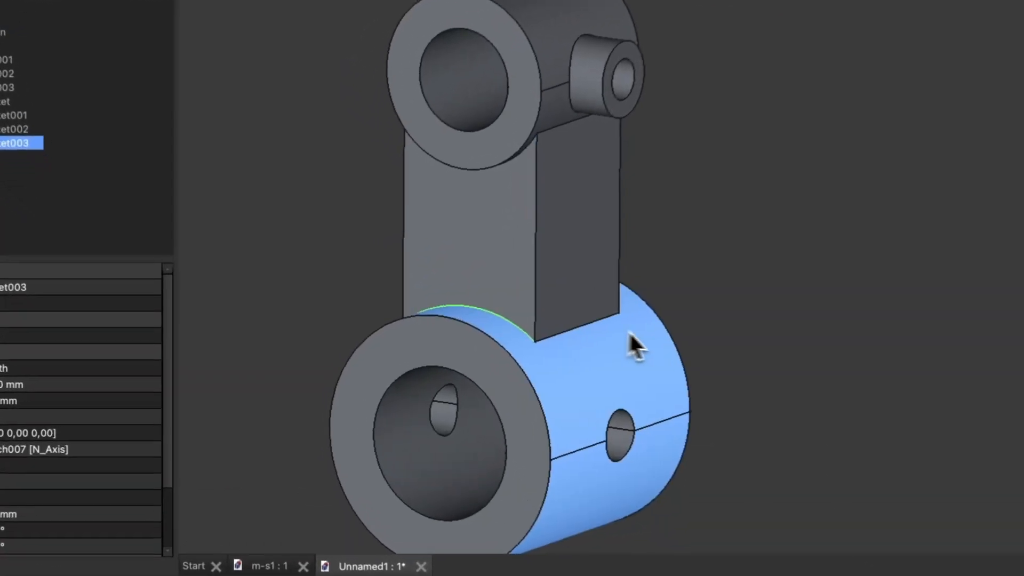
middle_click_drag(519, 357, 468, 361)
middle_click_drag(581, 337, 411, 347)
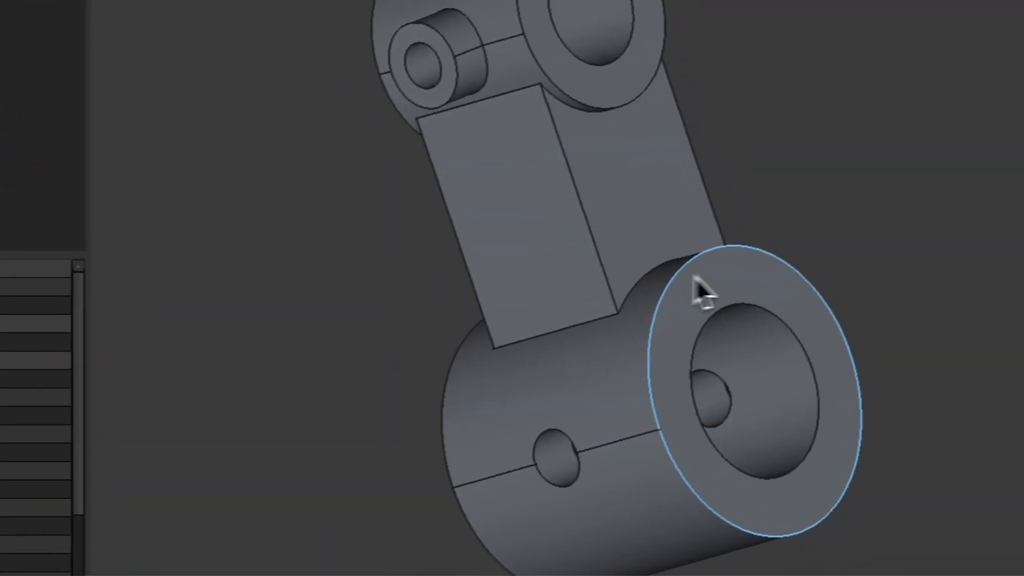
left_click(608, 281)
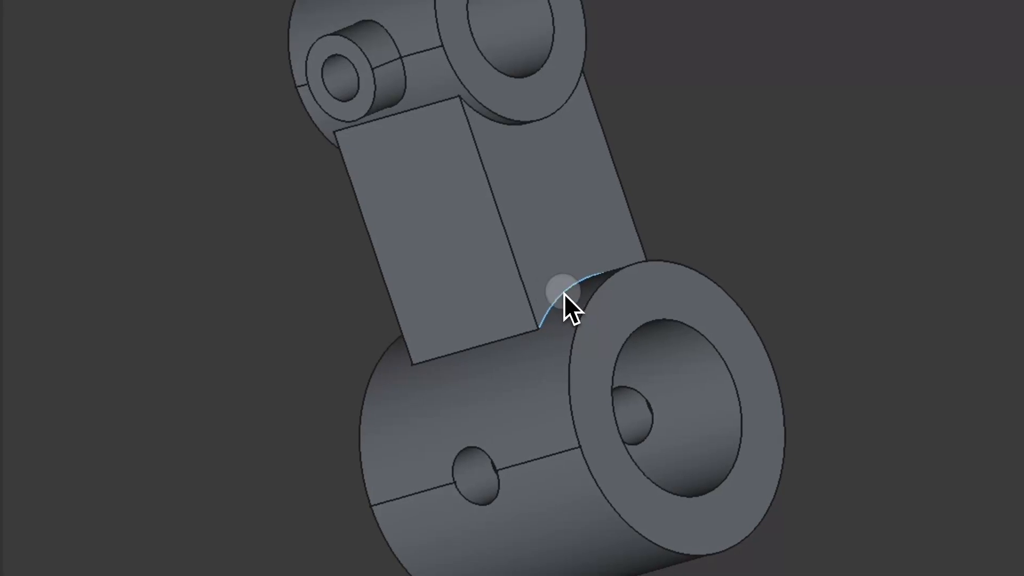
middle_click_drag(320, 289, 373, 310)
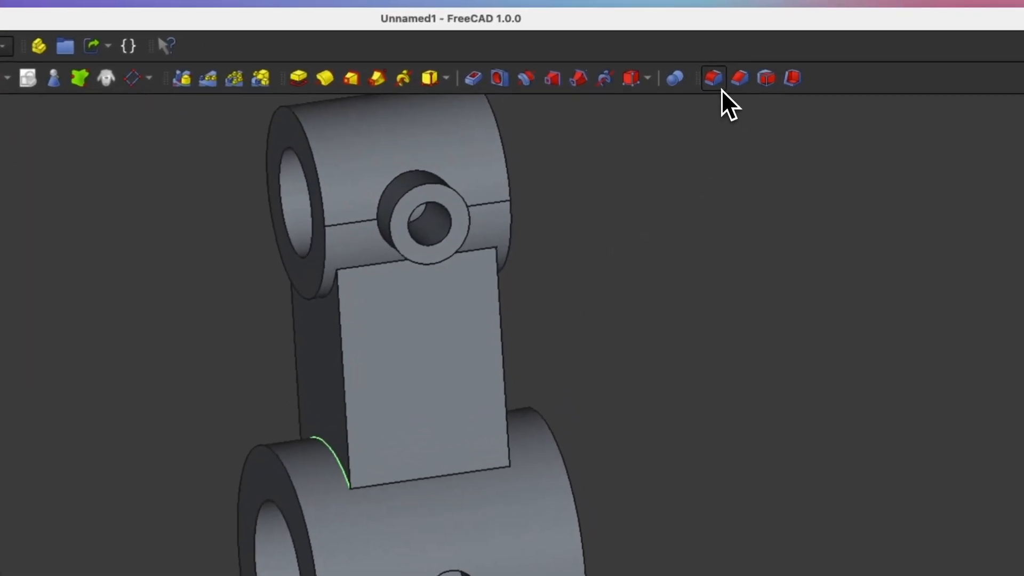
left_click(720, 97)
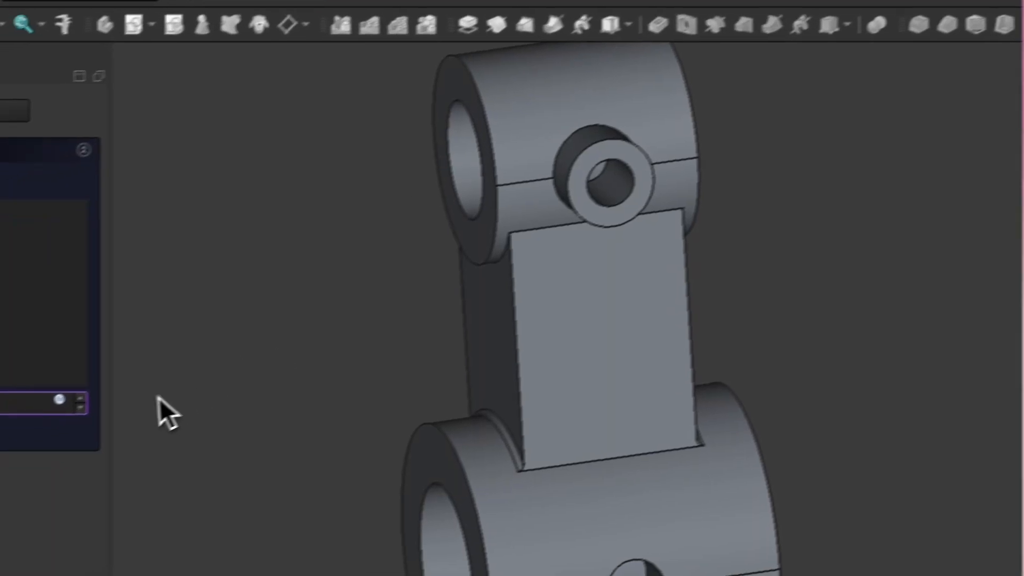
scroll(55, 386, "up", 2)
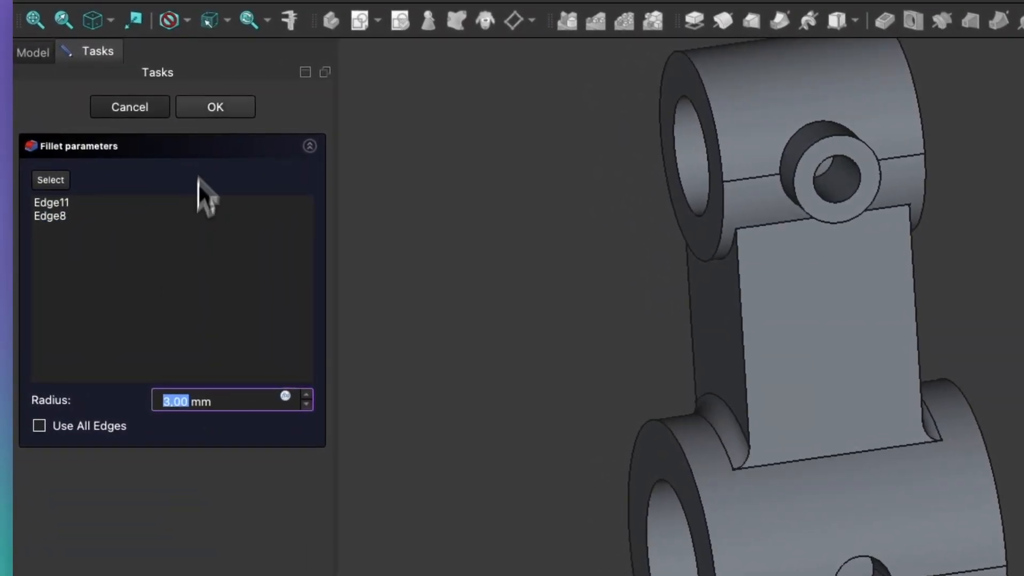
left_click(215, 109)
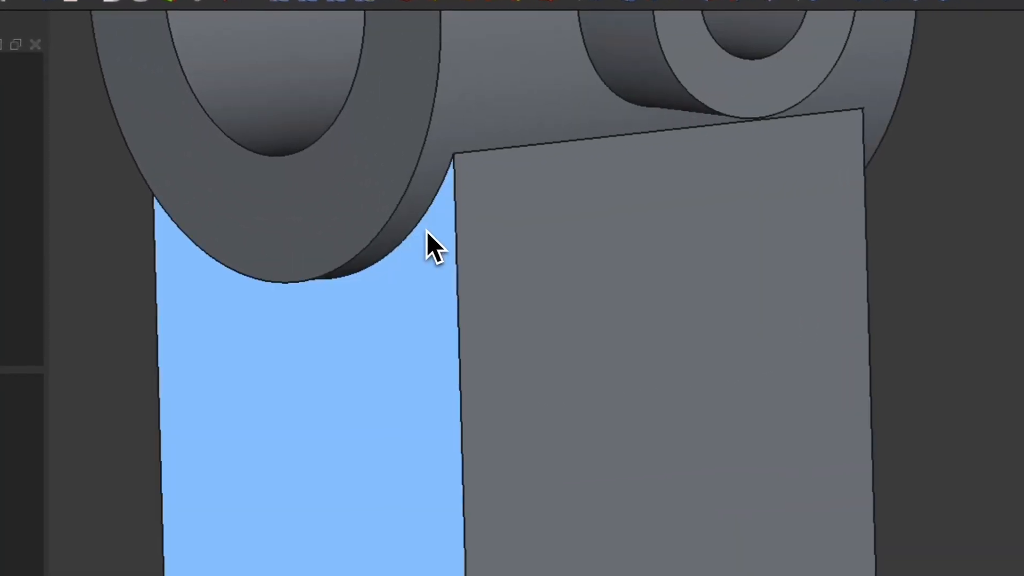
Step: Fillet both web-to-upper-cylinder edges at 1 mm as Fillet001, then select the boss's base edge
left_click(424, 229)
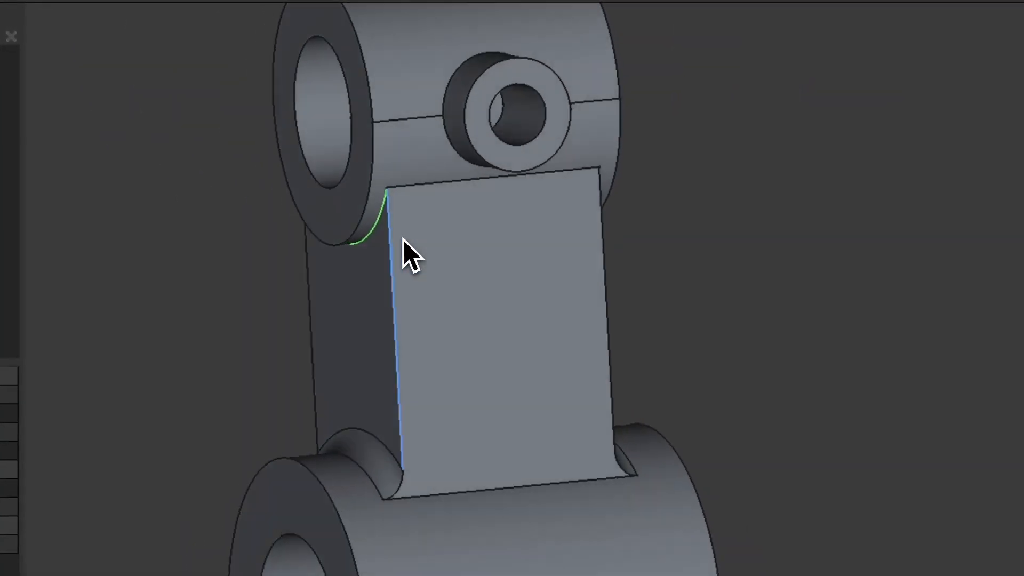
middle_click_drag(501, 250, 370, 241)
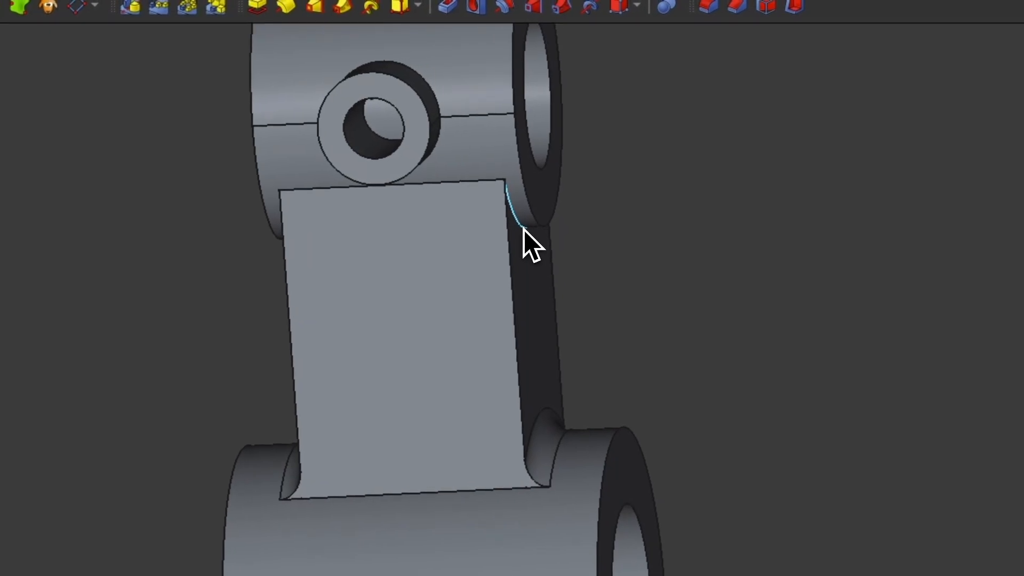
left_click(518, 229)
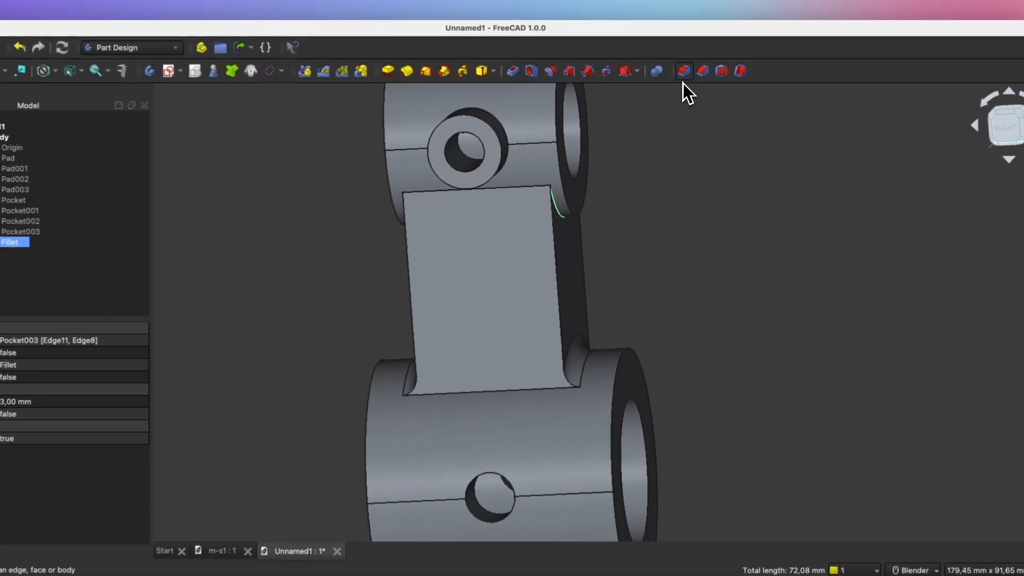
left_click(684, 80)
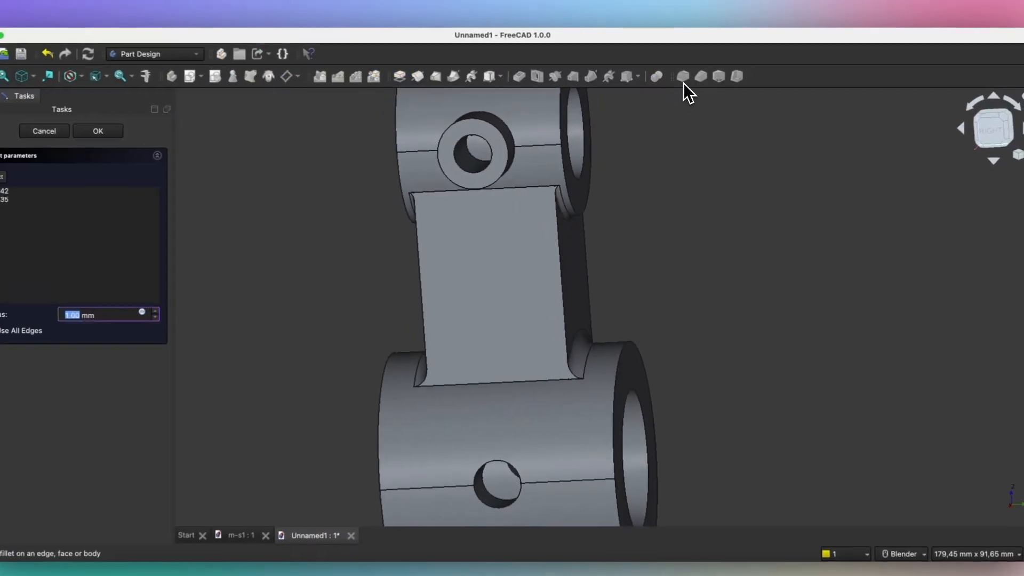
left_click(127, 134)
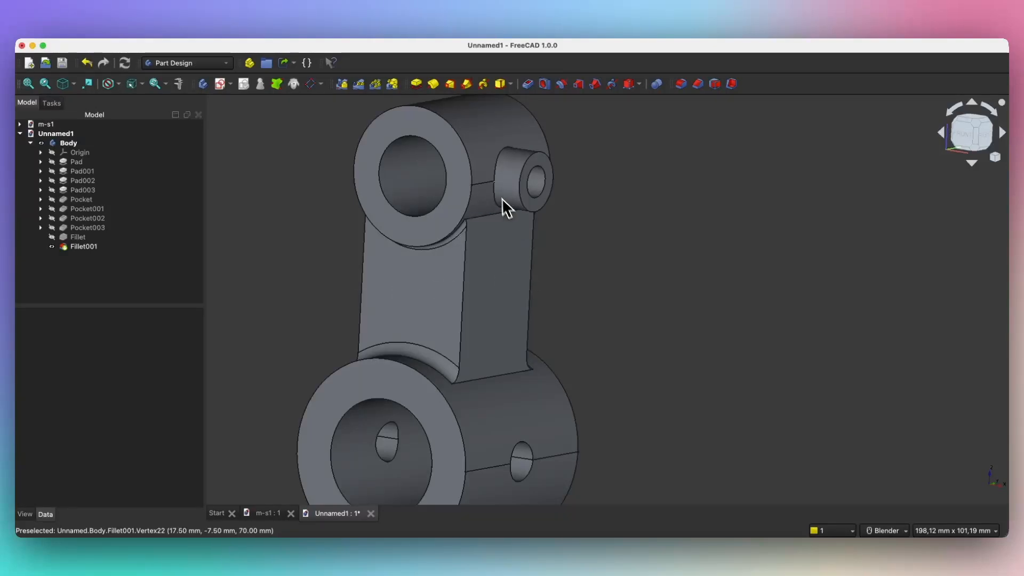
left_click(496, 169)
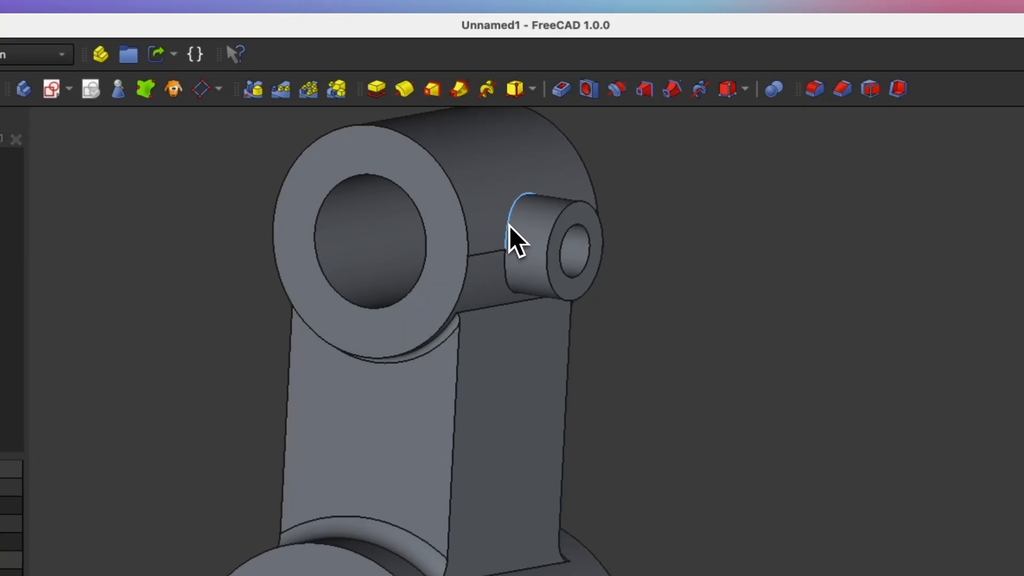
Step: Round the side boss's base edge with a 1 mm Fillet002
left_click(507, 247)
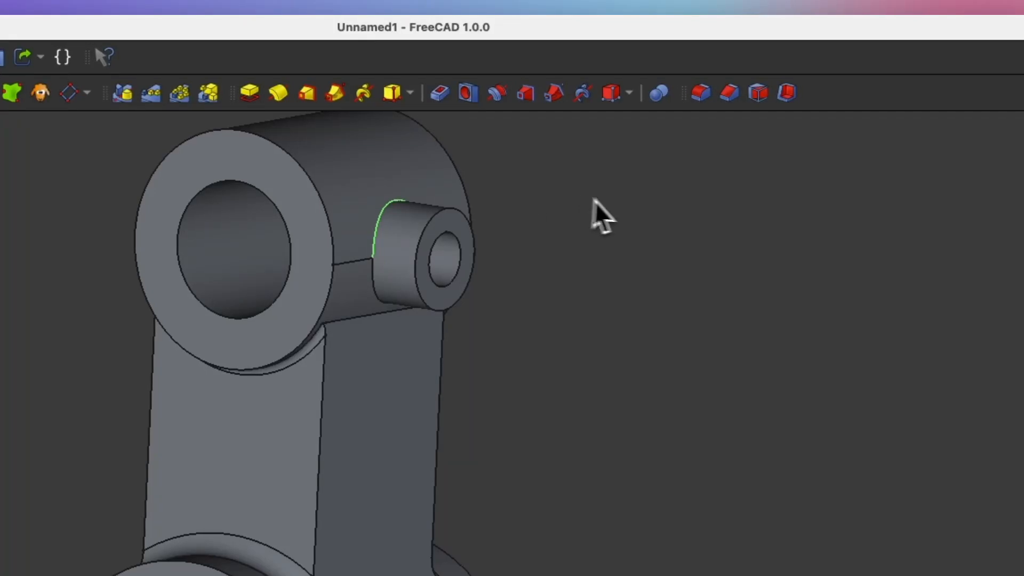
left_click(692, 100)
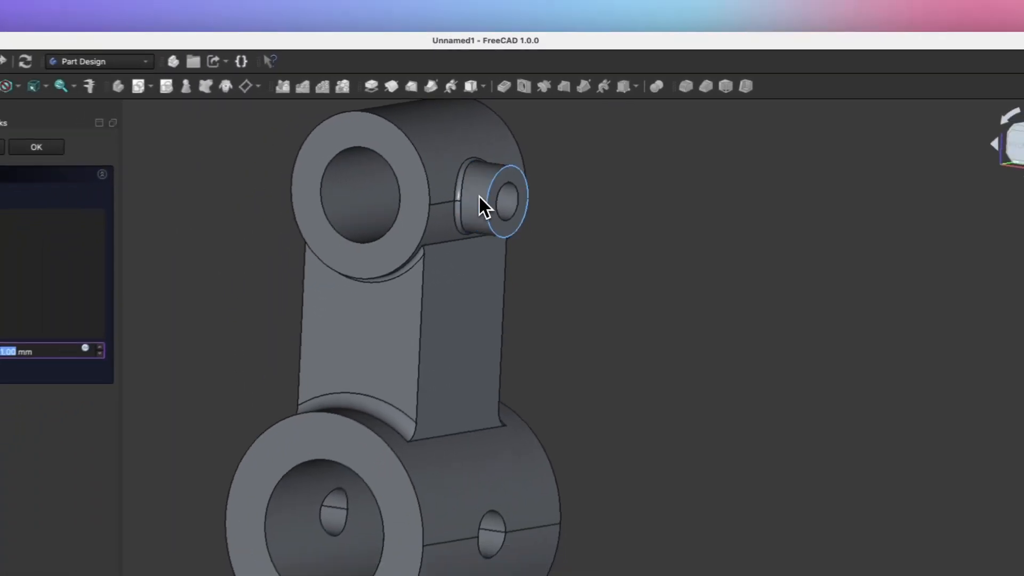
middle_click_drag(490, 189, 479, 183)
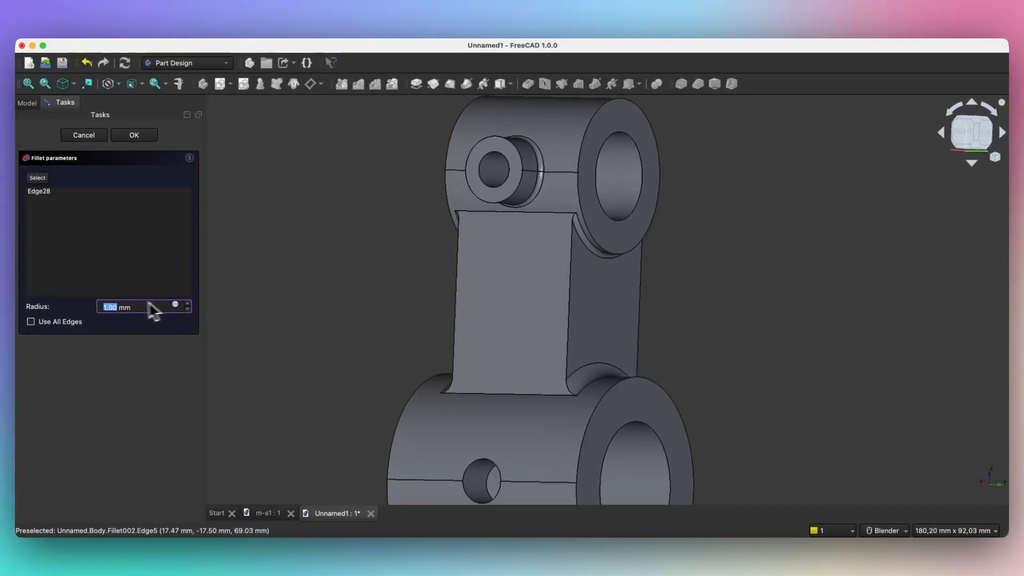
left_click(143, 137)
Step: Bevel the side boss hole's inner and outer rim edges with a 1 mm equal-distance chamfer
middle_click_drag(324, 212, 508, 226)
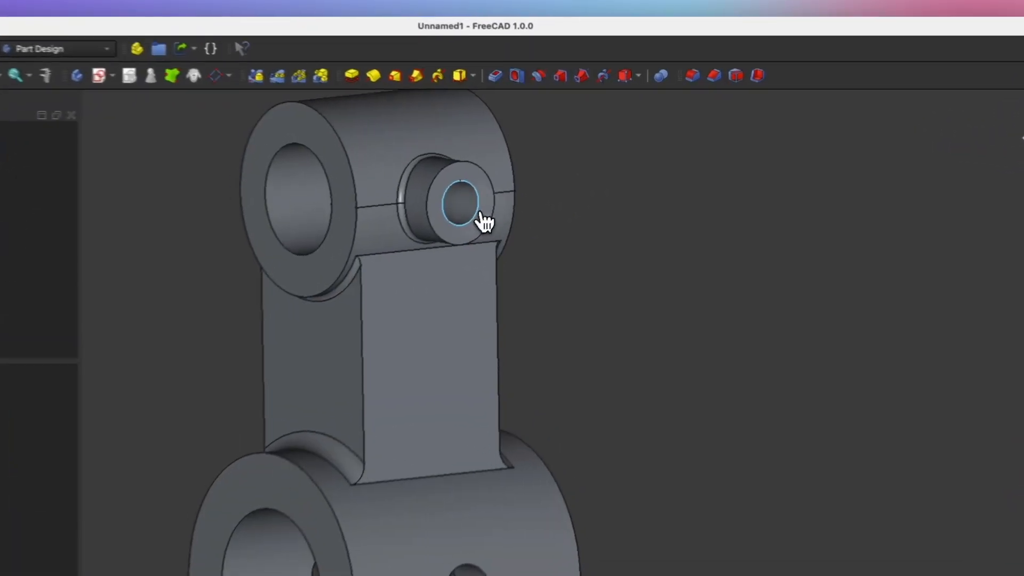
left_click(446, 211)
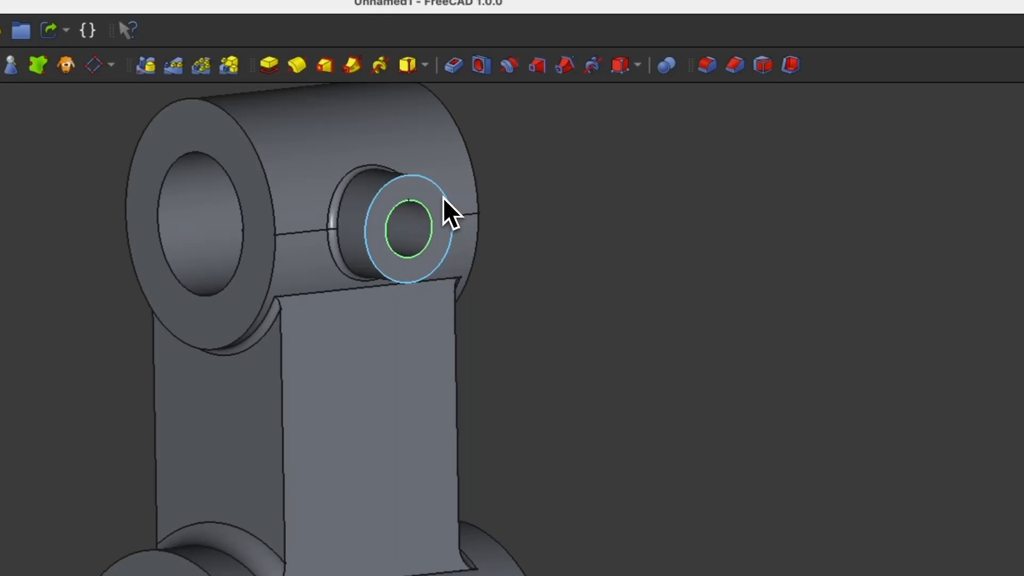
left_click(447, 207, "ctrl")
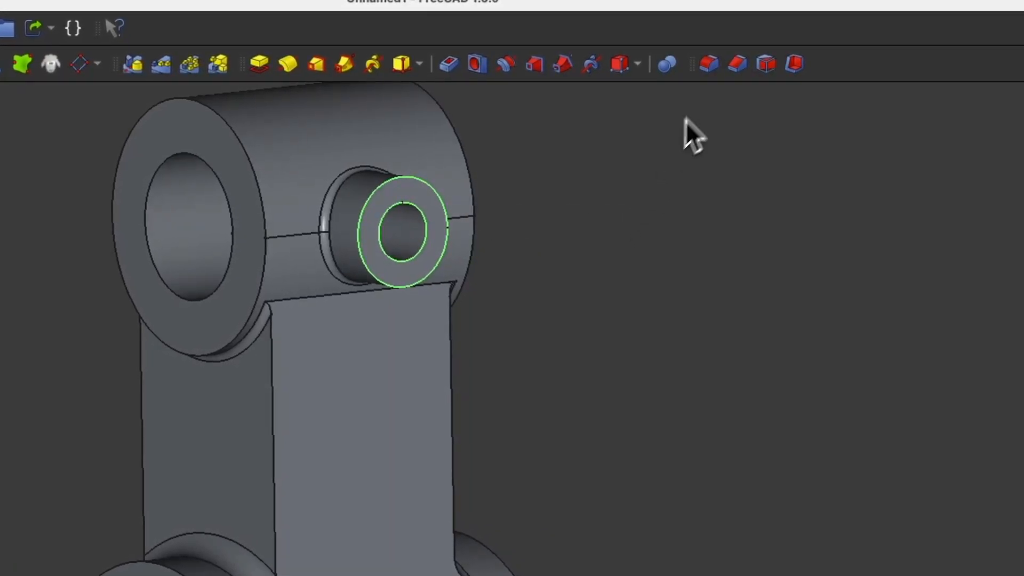
left_click(737, 65)
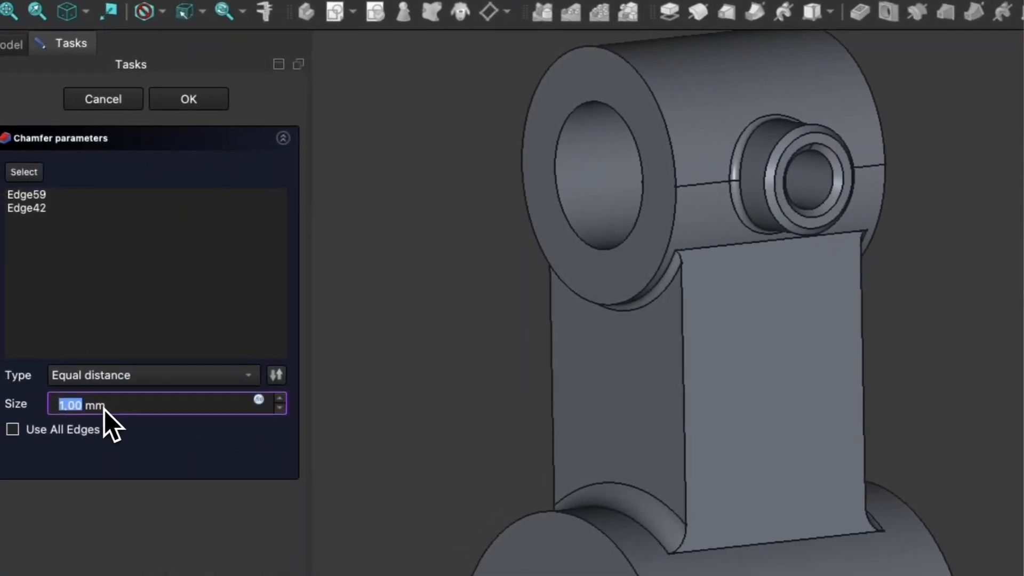
left_click(219, 101)
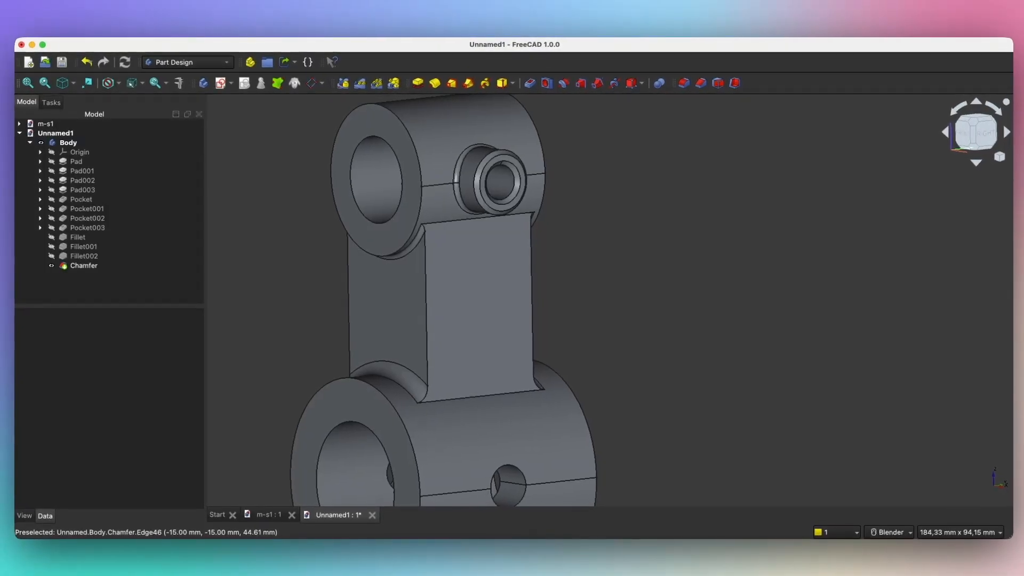
Step: Add a 1 mm Chamfer001 to the front and far end rings of the lower cylinder
scroll(381, 311, "down", 3)
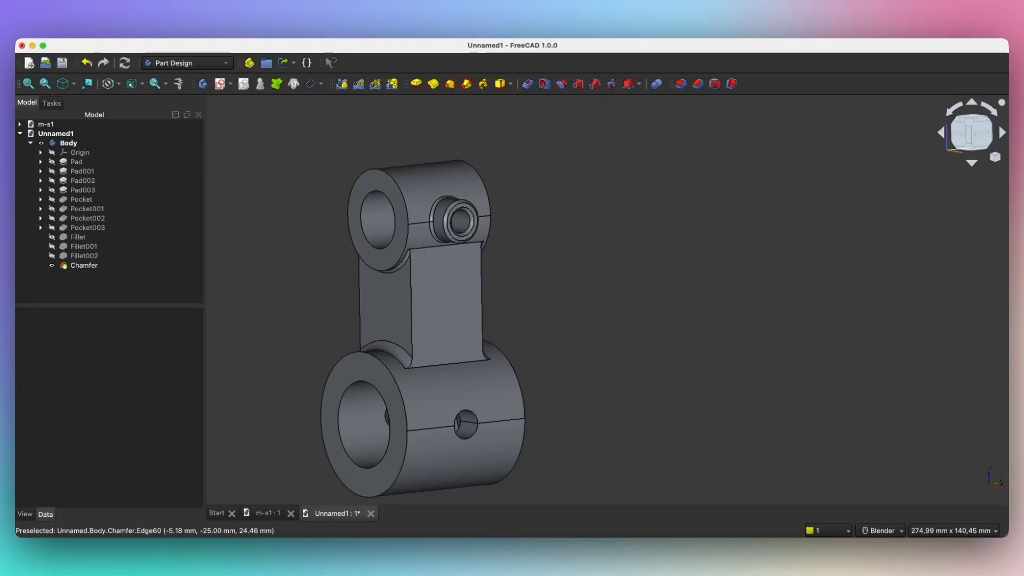
left_click(339, 377)
middle_click_drag(578, 363, 465, 382)
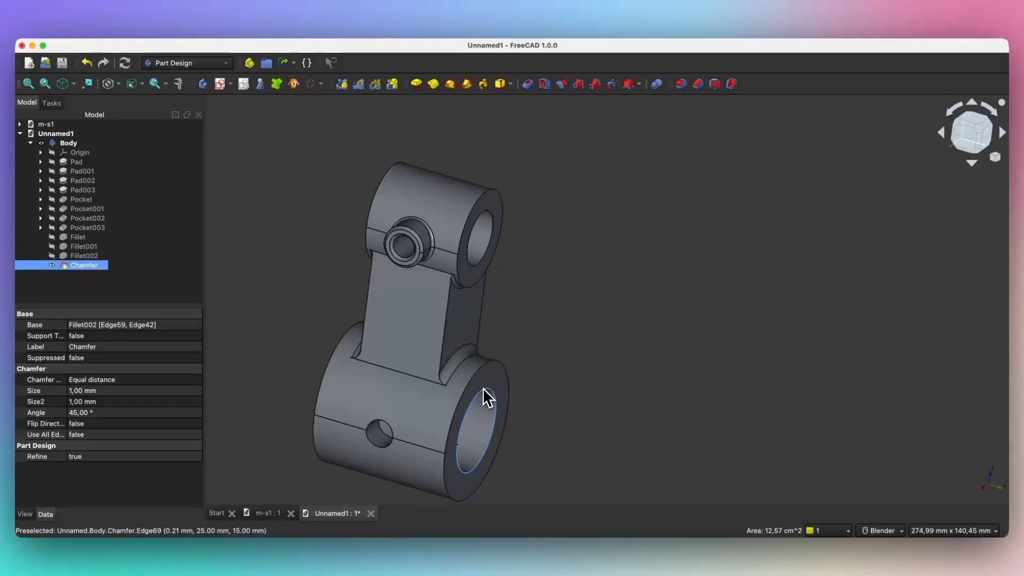
left_click(486, 399)
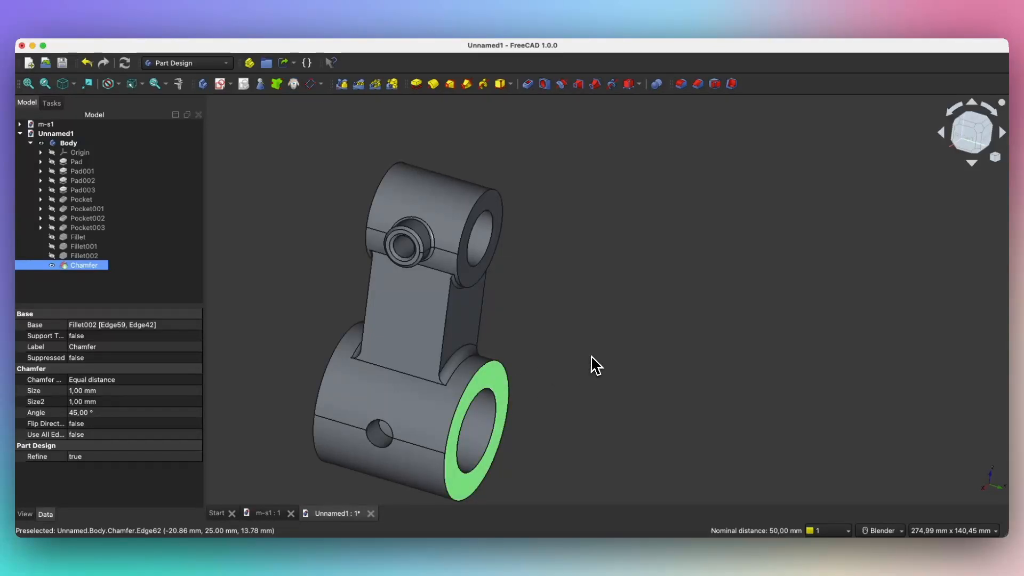
left_click(697, 86)
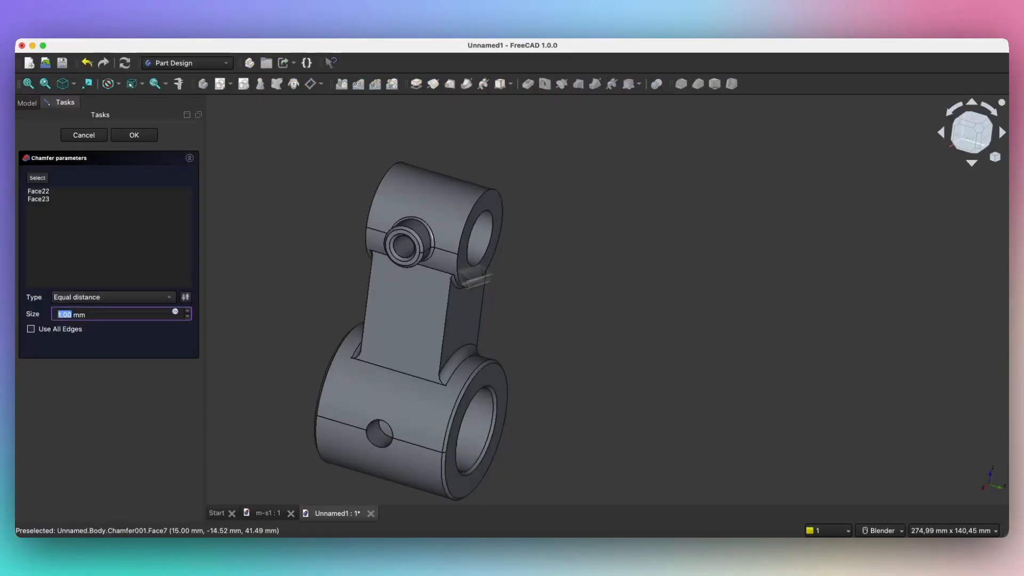
left_click(146, 192)
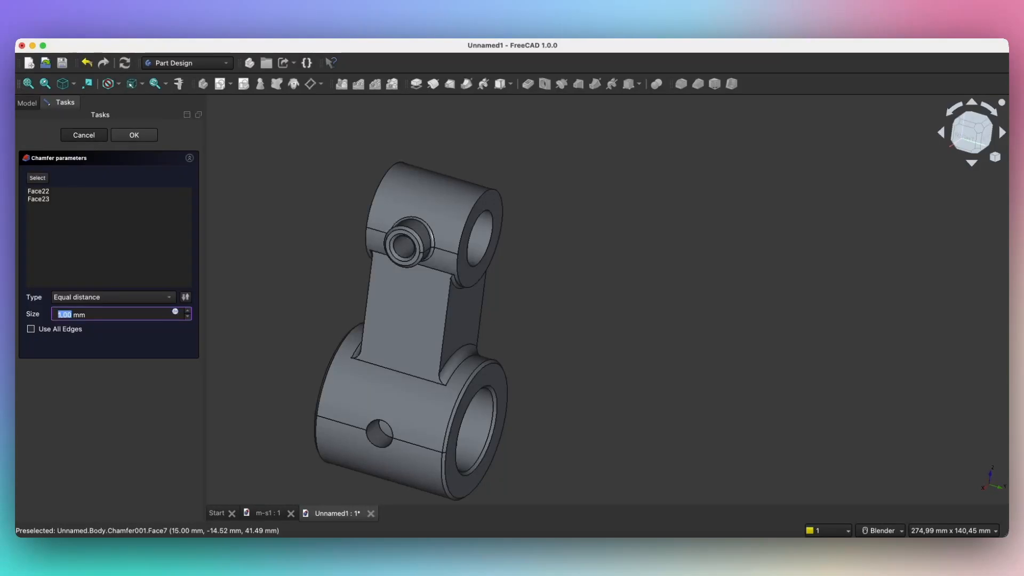
left_click(134, 135)
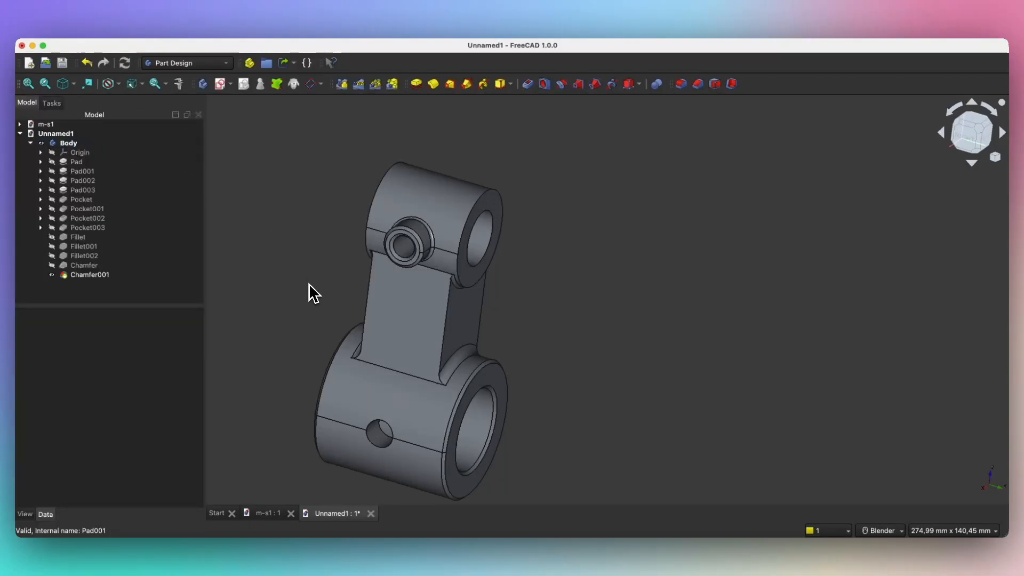
Step: Check the model in Right view, then return to the isometric view
key("3")
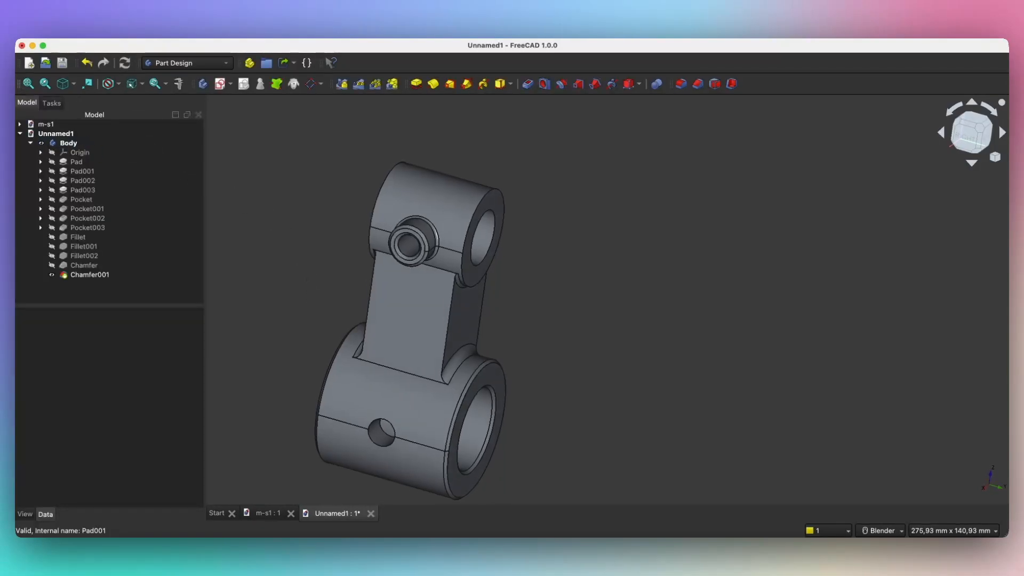
key("0")
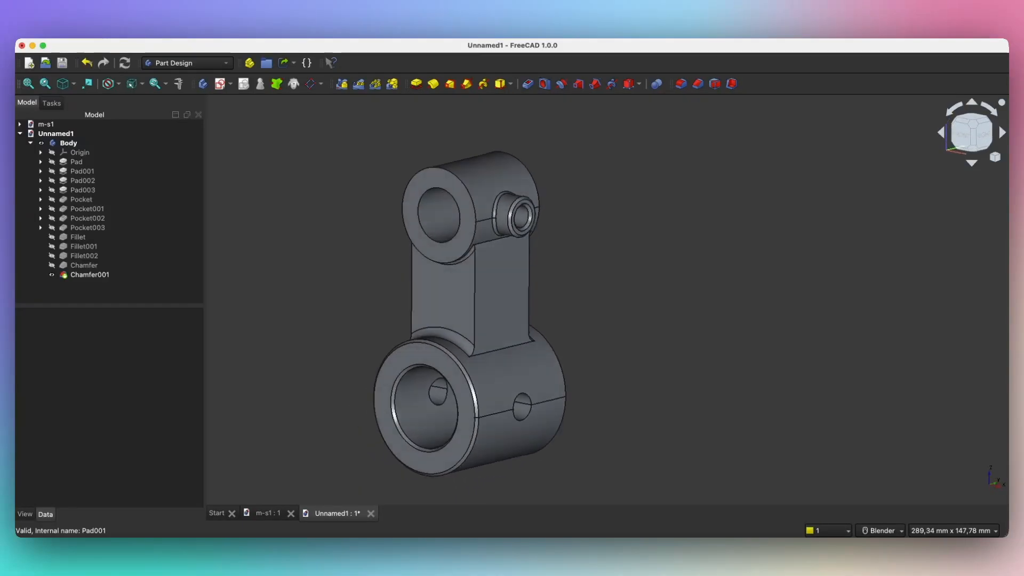